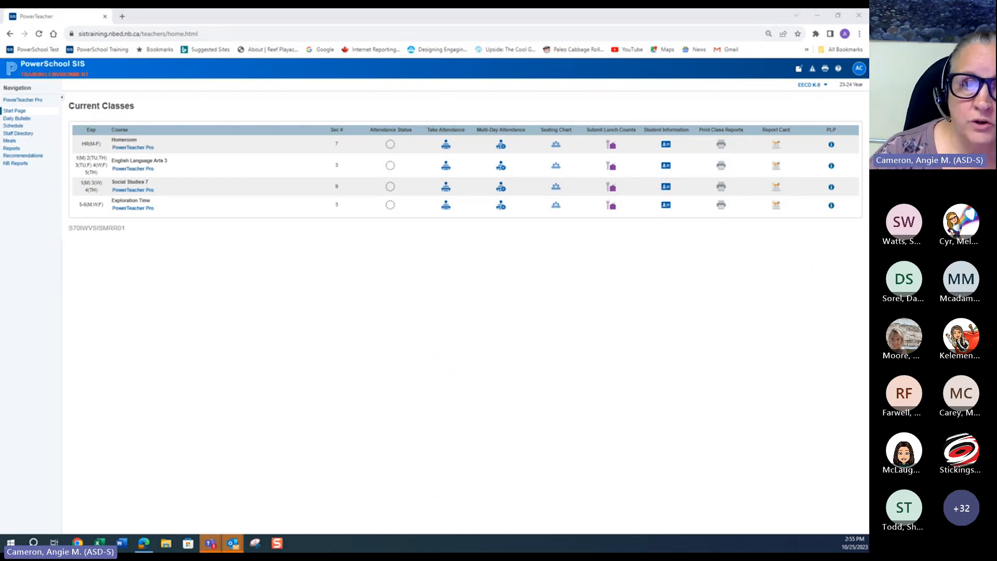
# Step: View the PLP types listed for the Homeroom and English Language Arts 3 classes, returning to the start page between them
pyautogui.click(832, 146)
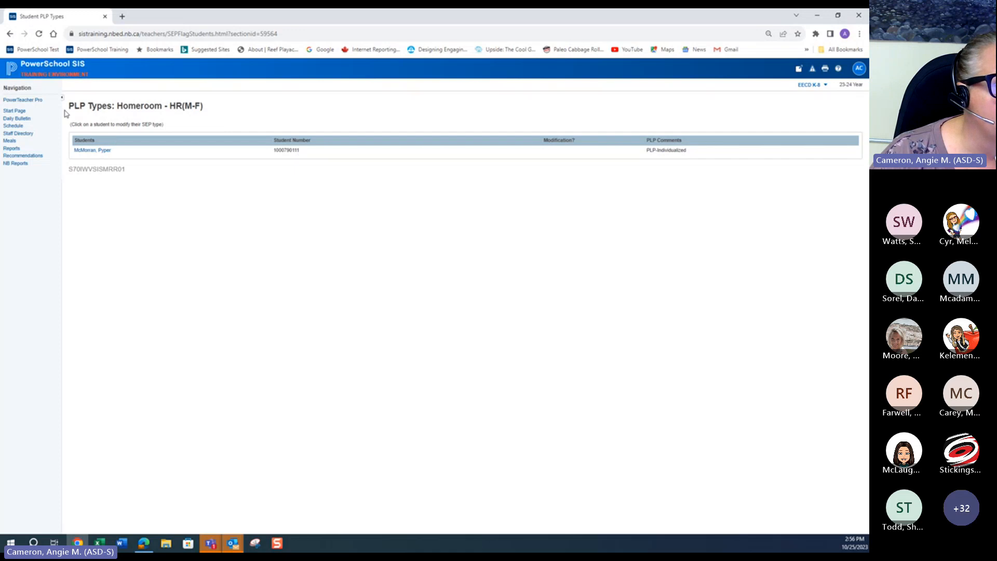
pyautogui.click(17, 70)
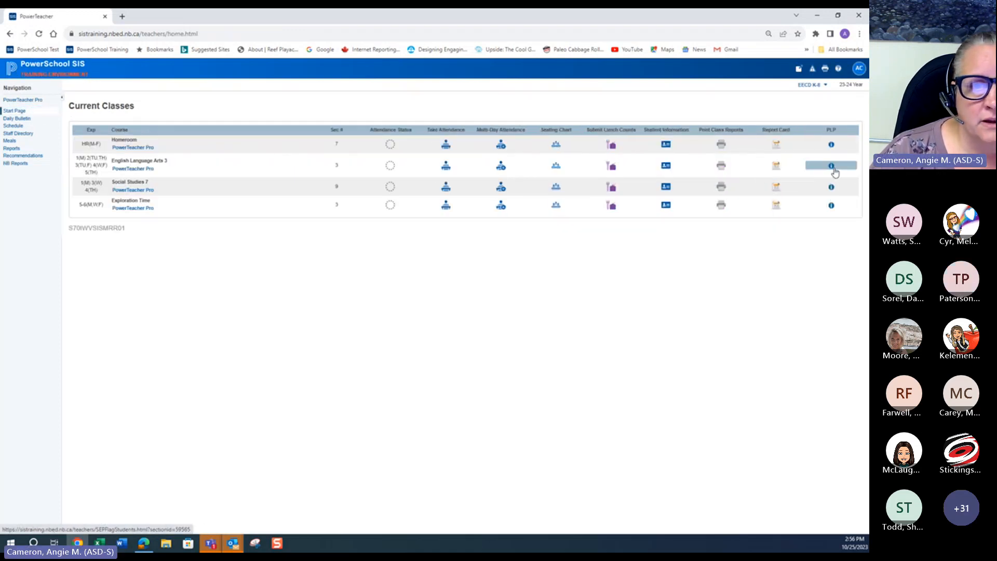
pyautogui.click(830, 166)
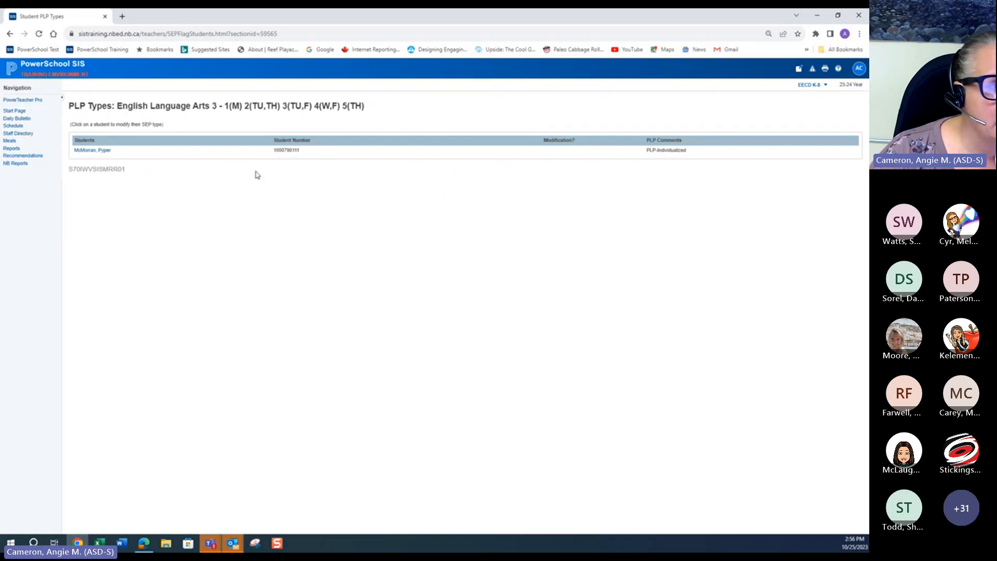
pyautogui.click(14, 110)
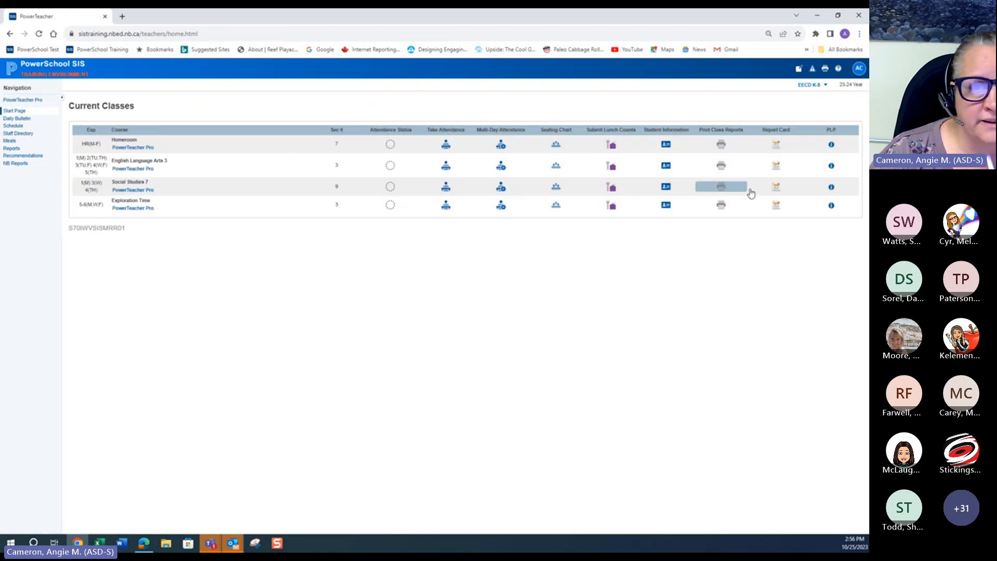
# Step: View the PLP types for Social Studies 7, open one student's PLP type record, and return to the start page
pyautogui.click(831, 187)
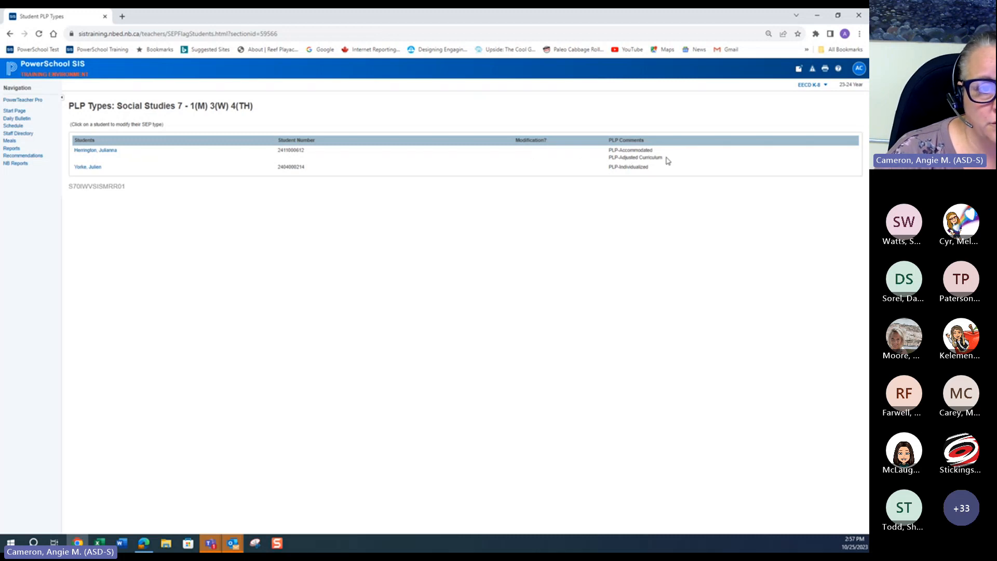
pyautogui.moveTo(664, 158); pyautogui.dragTo(606, 160)
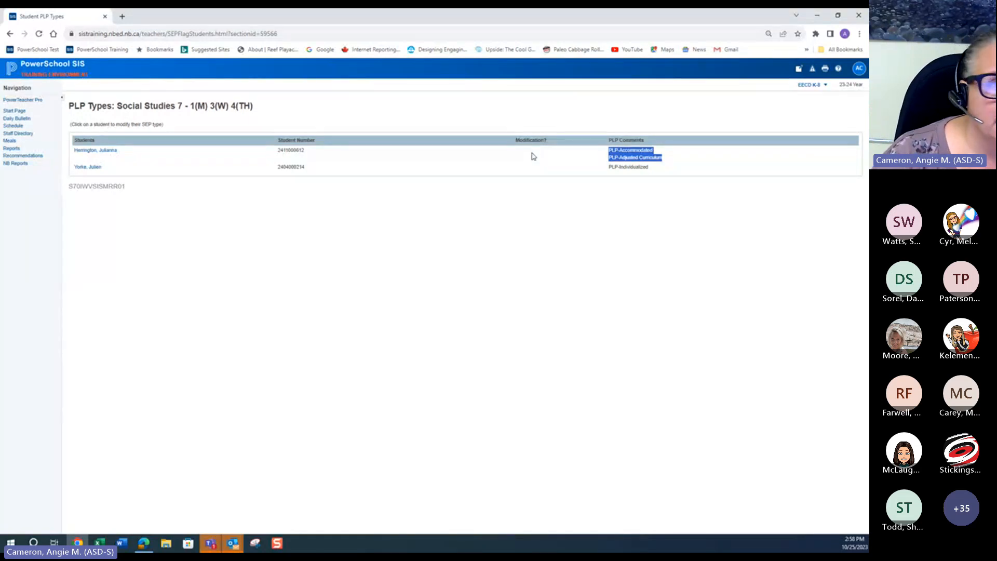
pyautogui.click(106, 151)
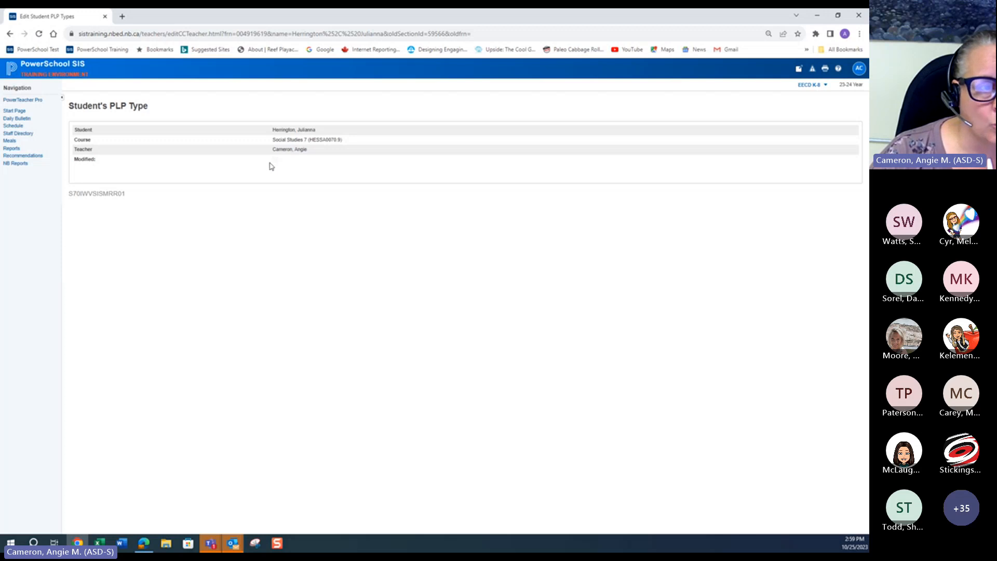
pyautogui.click(17, 111)
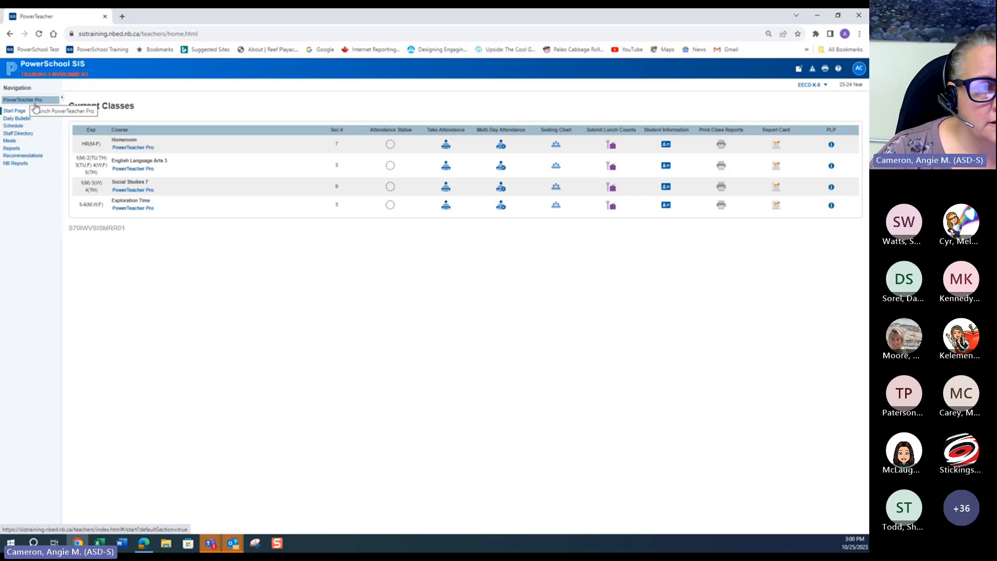
# Step: Open PowerTeacher Pro and switch the current class to HR(M-F) Homeroom
pyautogui.click(130, 192)
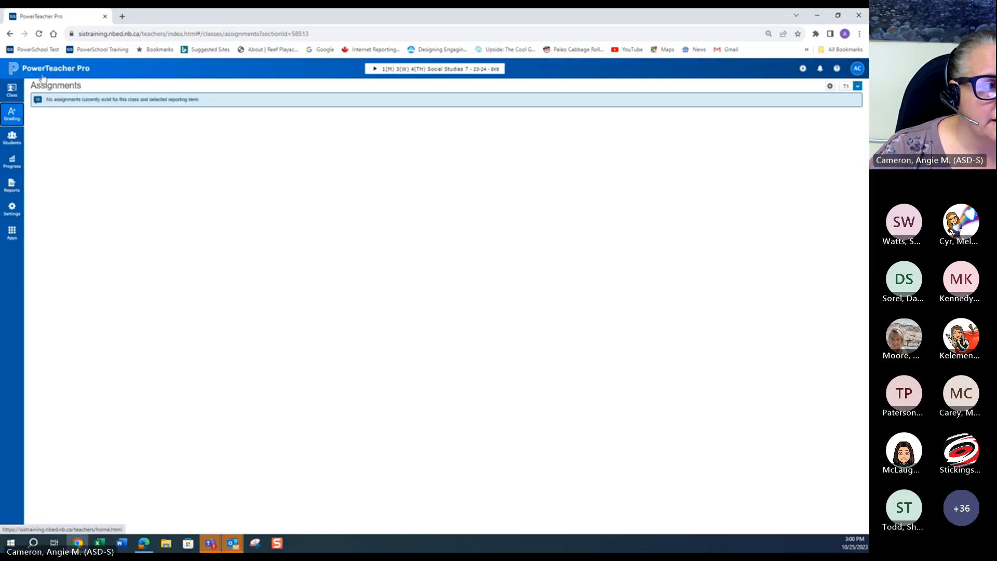
pyautogui.click(16, 70)
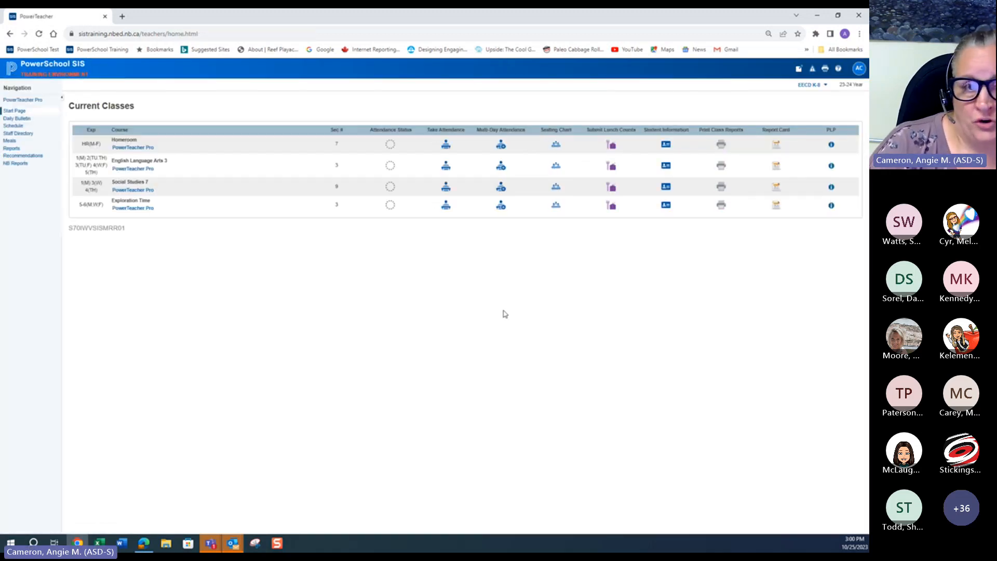
pyautogui.click(30, 99)
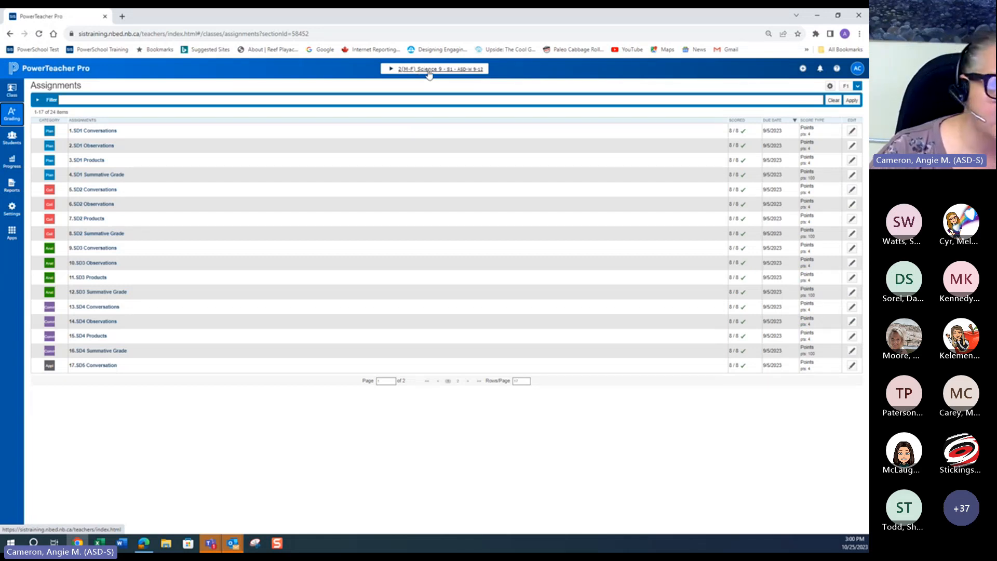
pyautogui.click(429, 73)
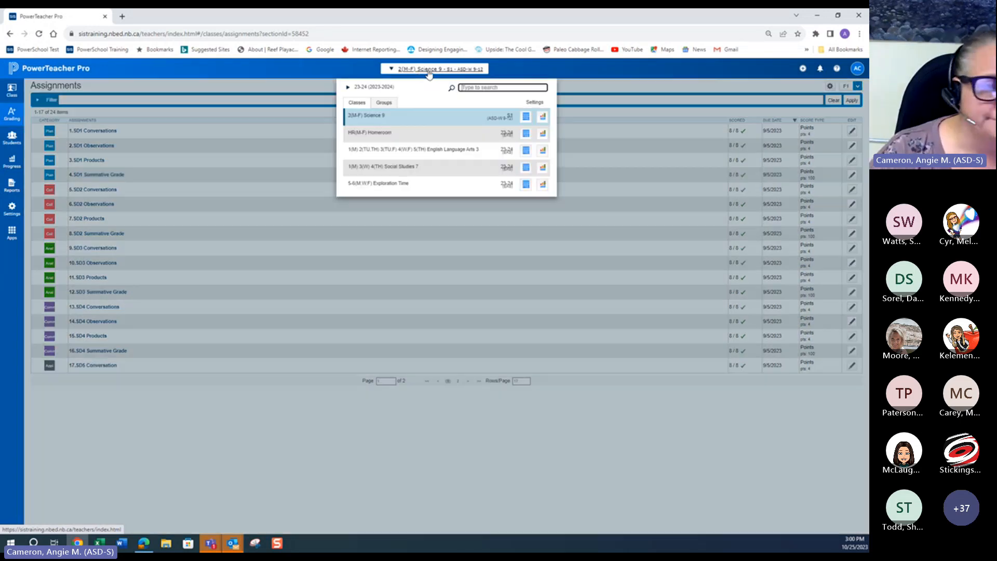
pyautogui.click(368, 135)
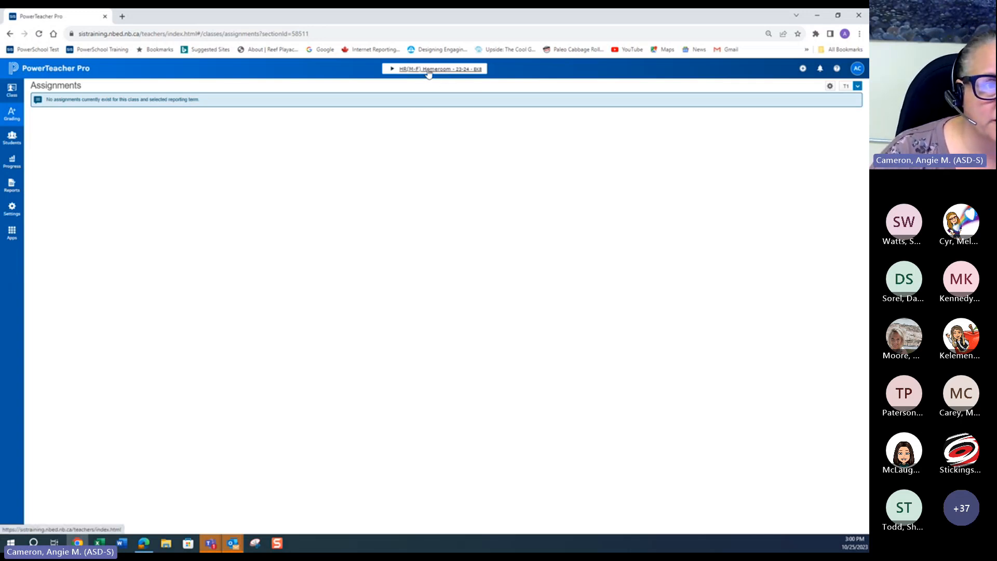
# Step: Open the Standards grades page for Homeroom and select the first student's LH cell
pyautogui.click(11, 114)
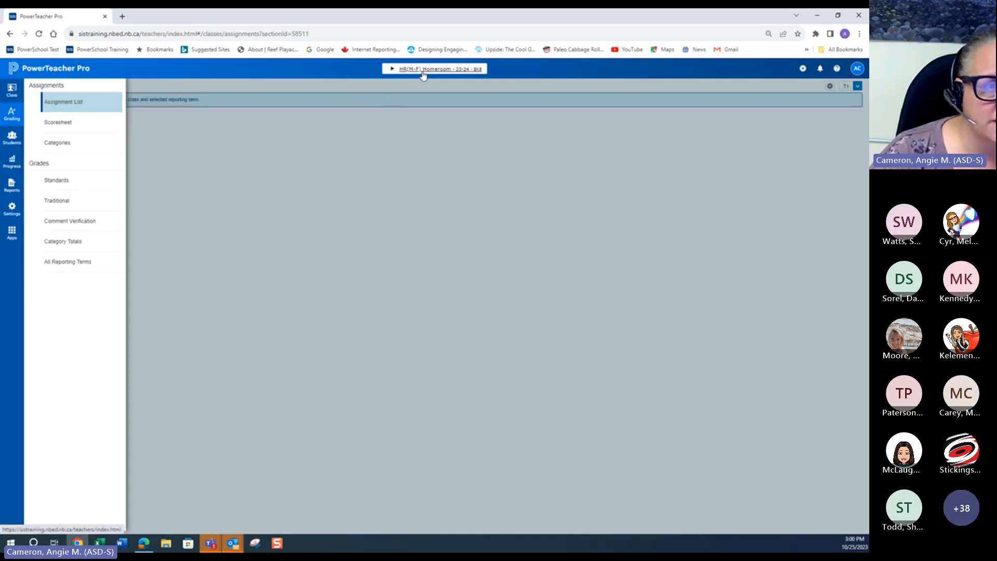
pyautogui.click(65, 181)
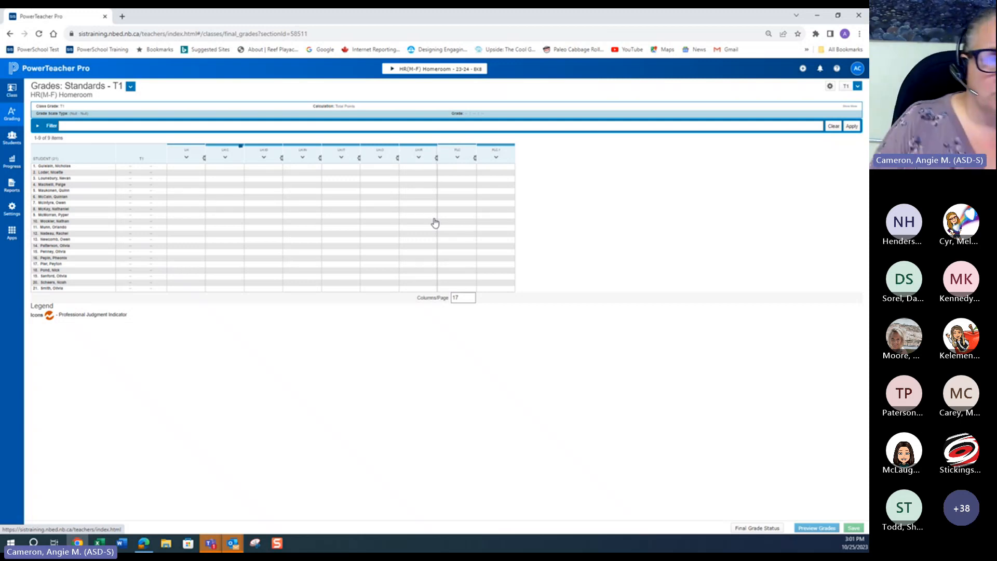
pyautogui.click(187, 166)
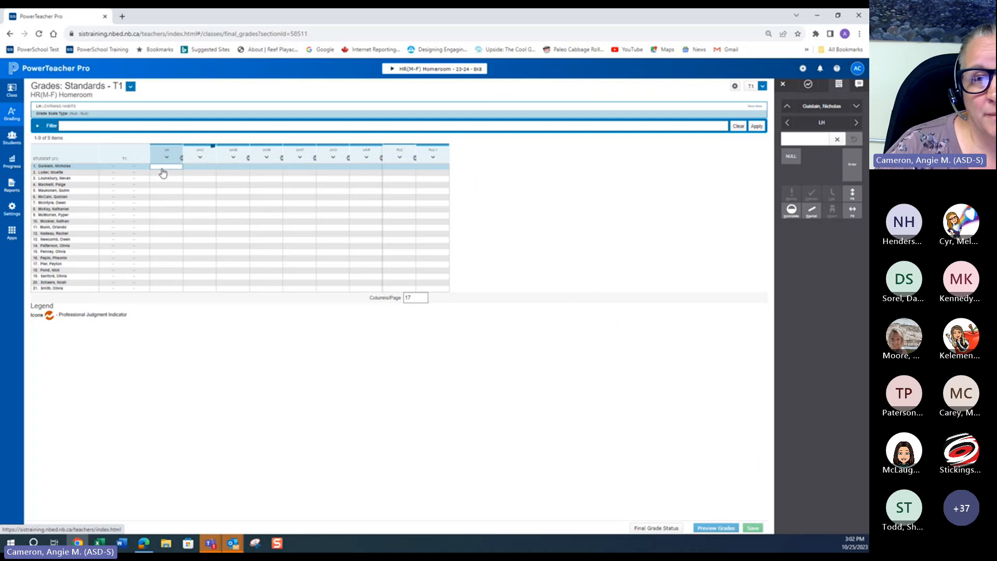
# Step: Switch the reporting term to T2 to view it, then switch back to T1
pyautogui.click(763, 87)
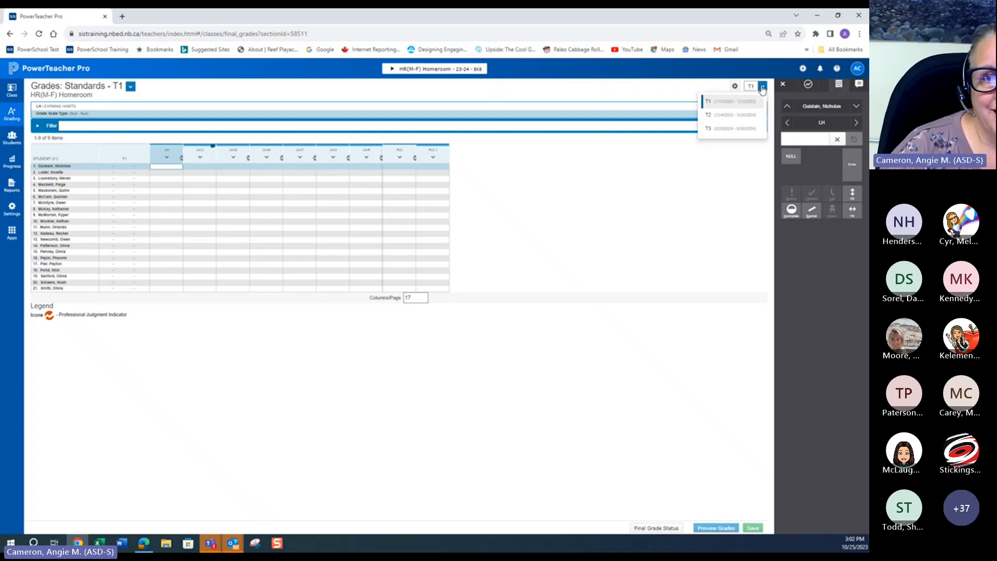
pyautogui.click(732, 115)
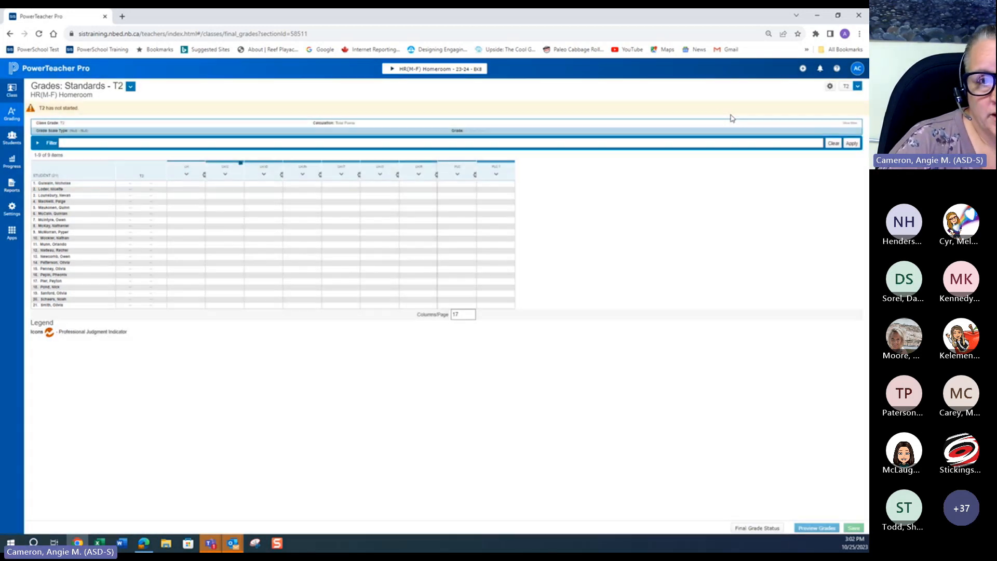
pyautogui.click(858, 87)
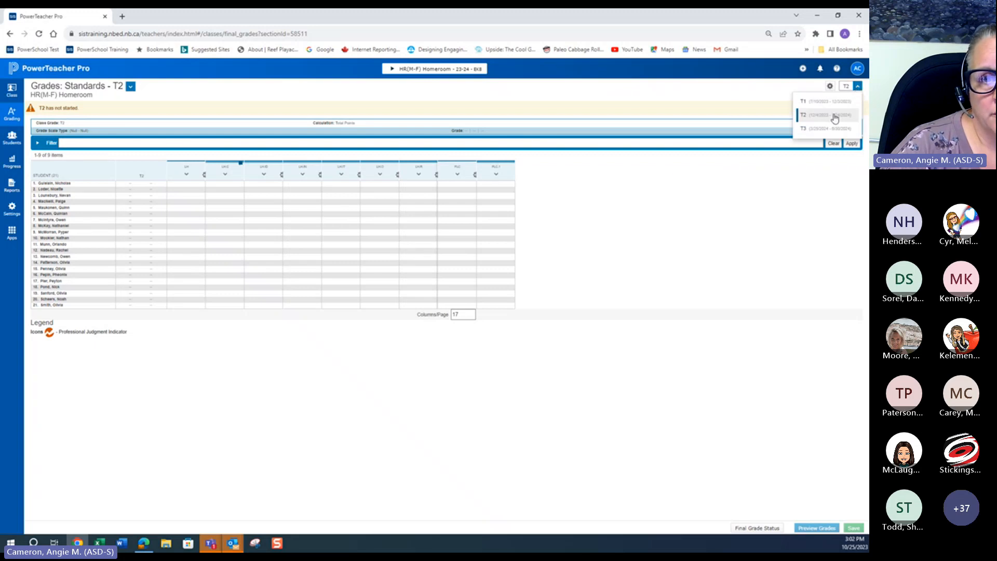
pyautogui.click(817, 106)
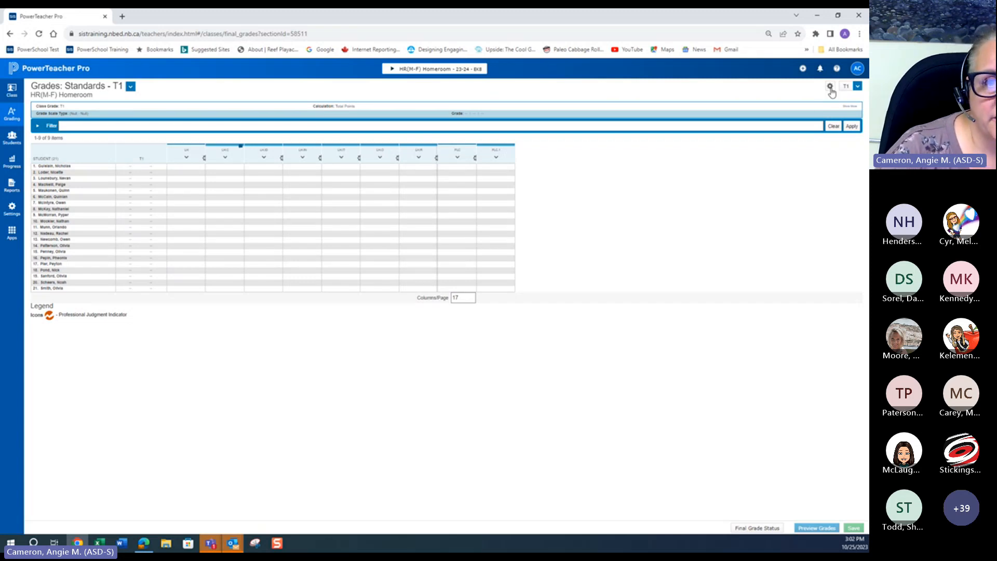
pyautogui.click(858, 87)
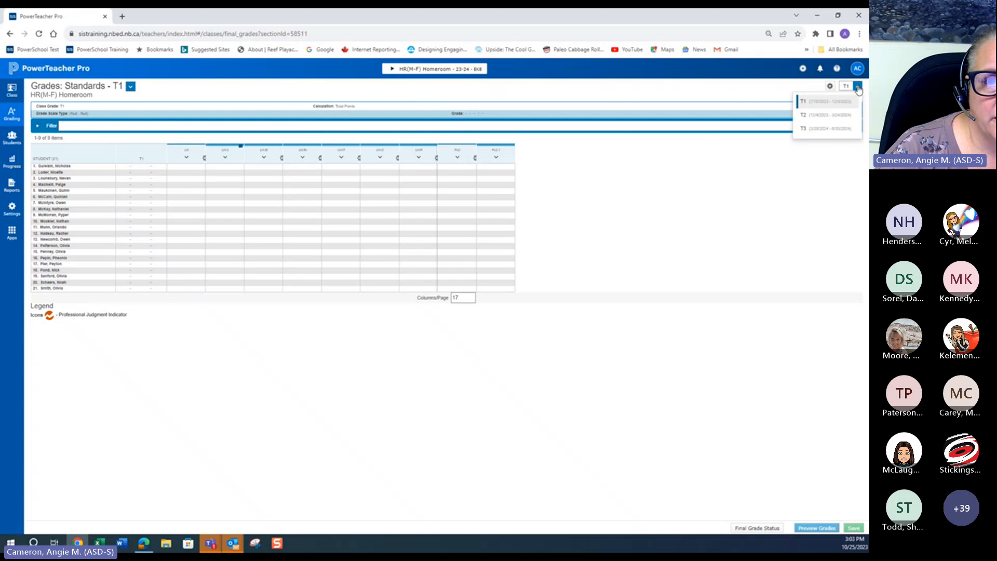
pyautogui.click(800, 103)
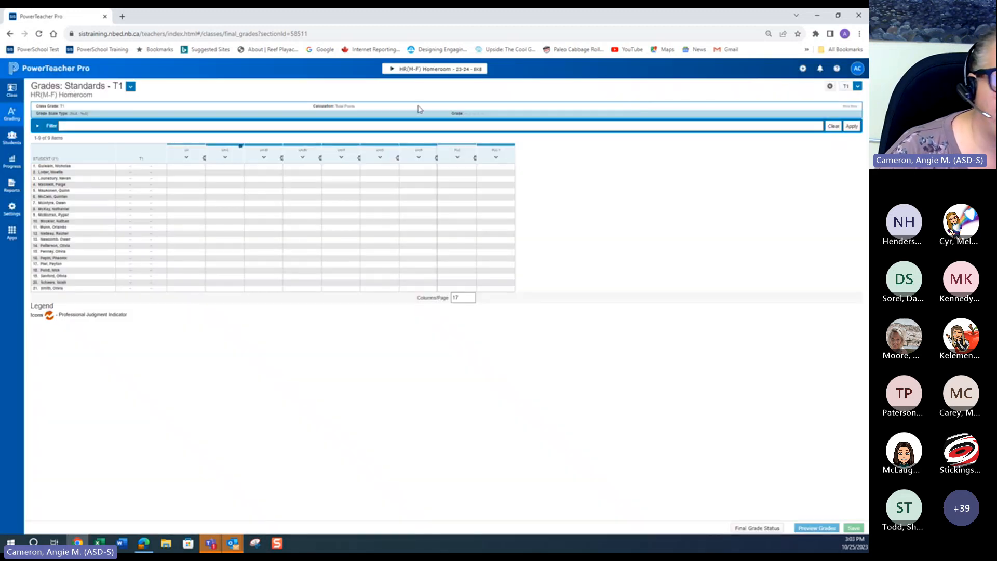
# Step: Select the first student's LH.C comment cell and zoom the browser page in to 110%
pyautogui.click(217, 166)
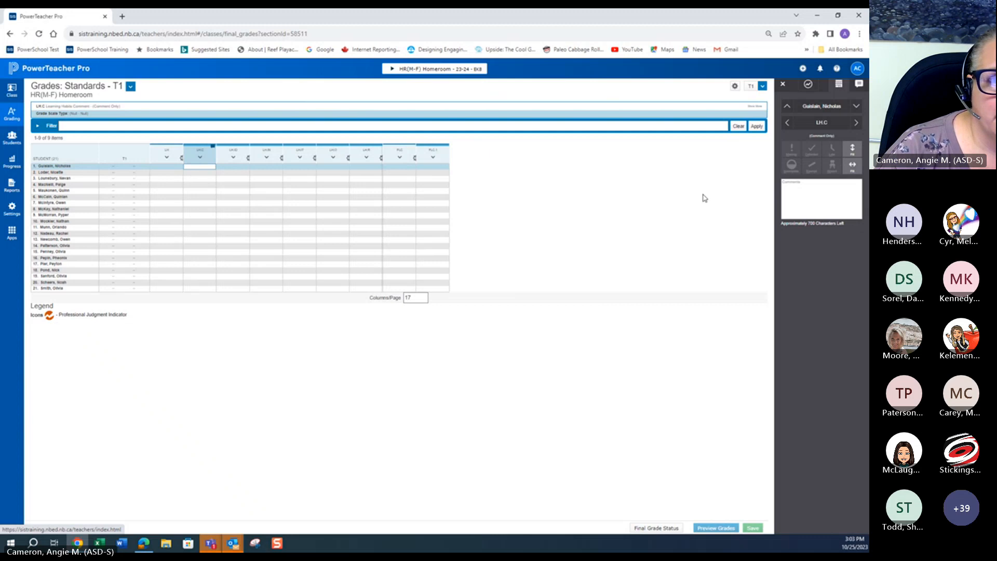
pyautogui.click(786, 184)
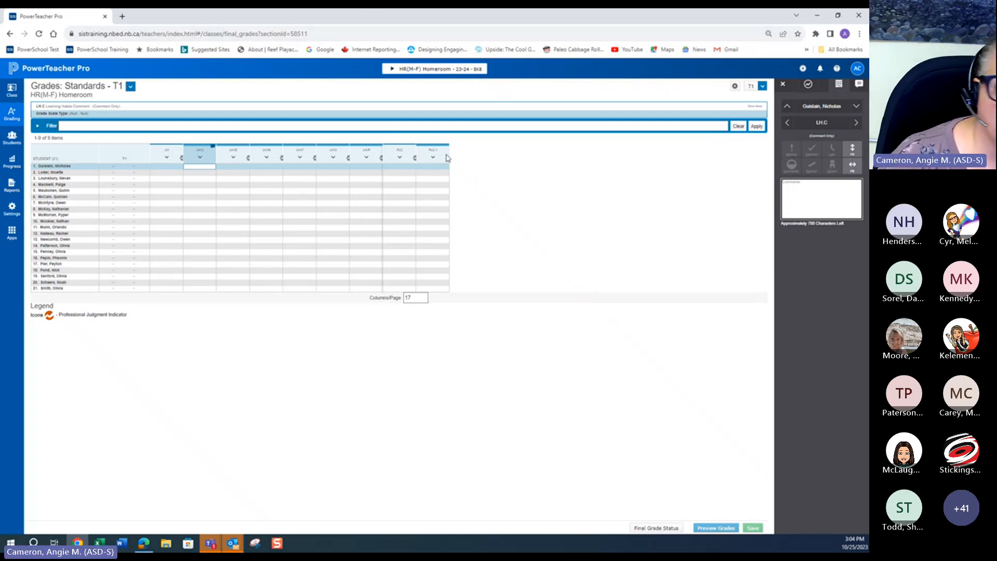
pyautogui.click(860, 33)
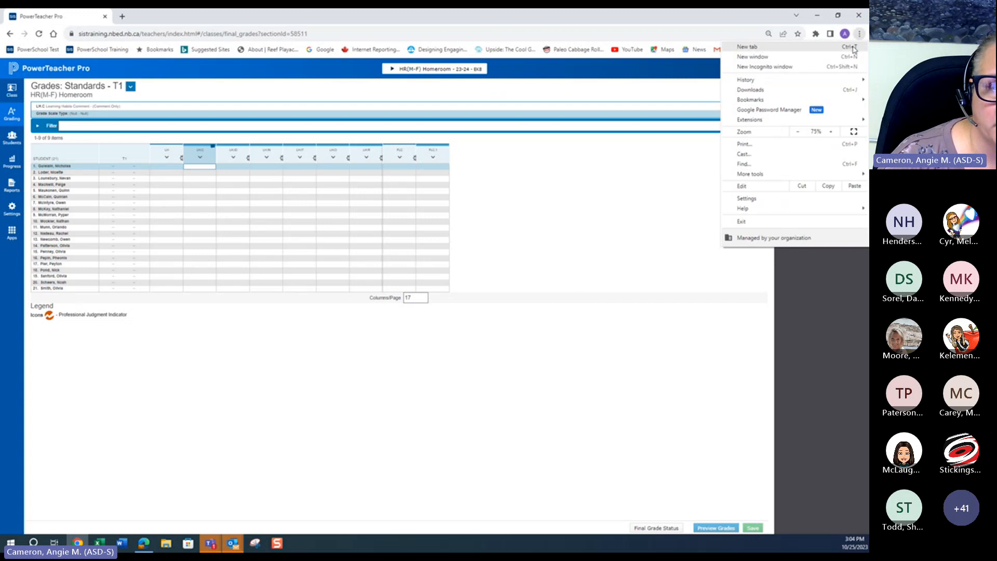
pyautogui.click(832, 132)
pyautogui.click(831, 132)
pyautogui.click(832, 132)
pyautogui.click(832, 132)
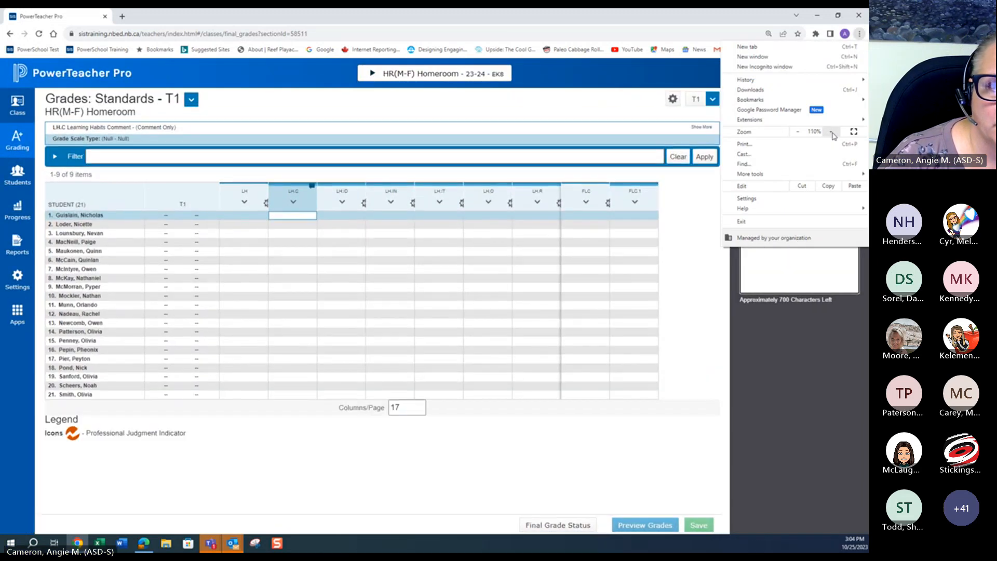
# Step: Write the first student's LH.C comment: '<first name> is capable of keeping track of his belongings and has no issues remembering to bring materials to class. He struggles with...'
pyautogui.click(450, 463)
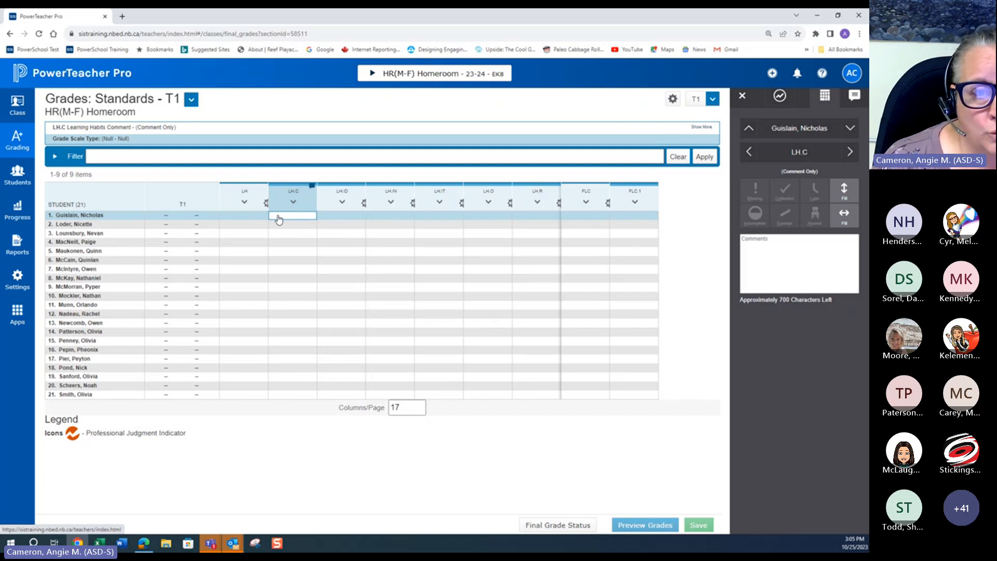
pyautogui.click(745, 243)
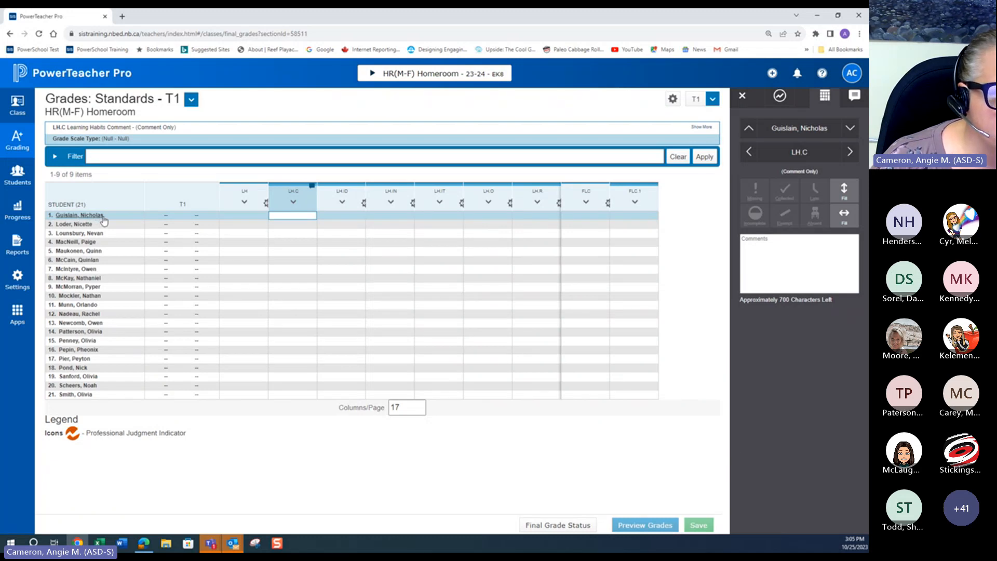
pyautogui.click(750, 243)
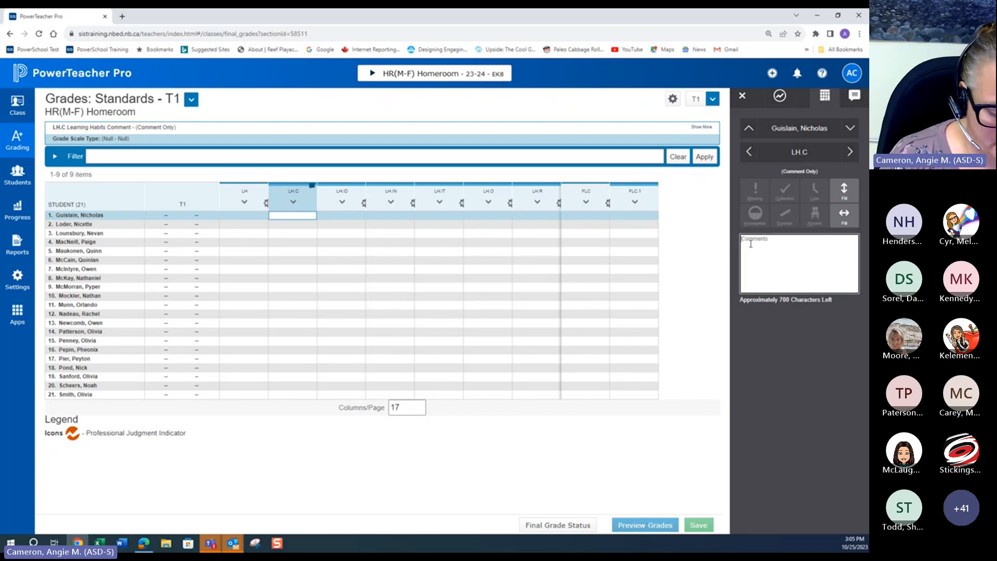
pyautogui.write('Nicholas')
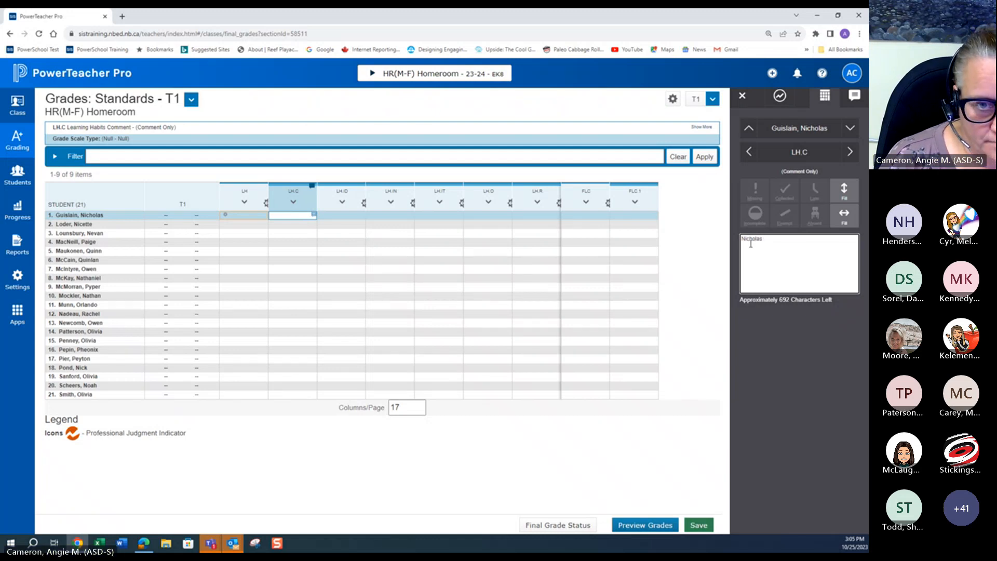
pyautogui.write(' is ca')
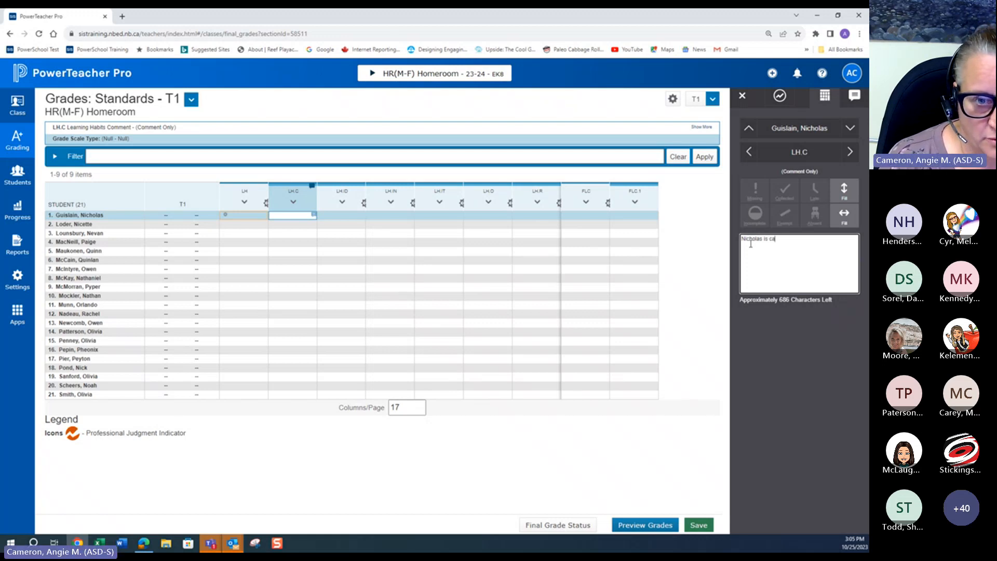
pyautogui.write('pable of')
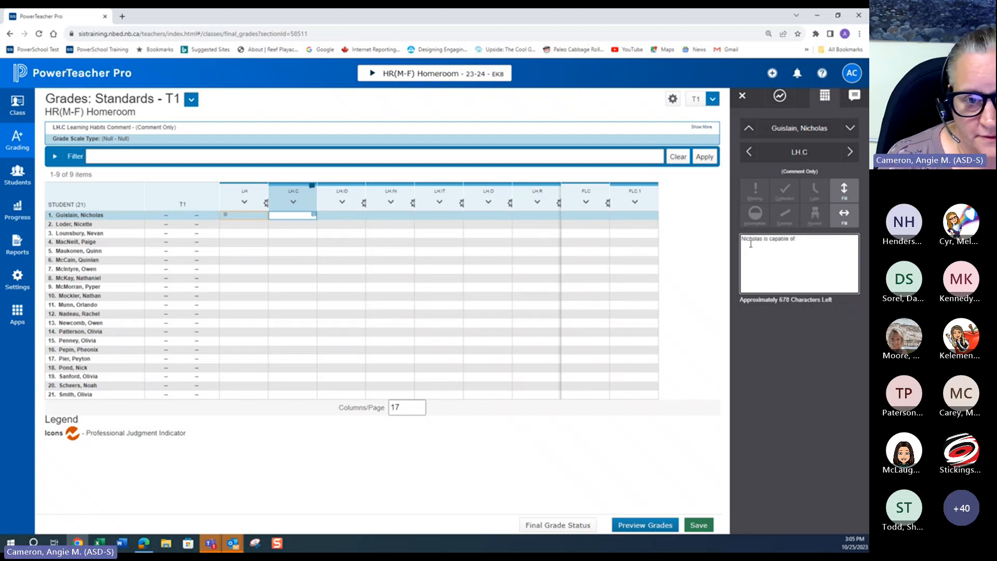
pyautogui.write(' keeping t')
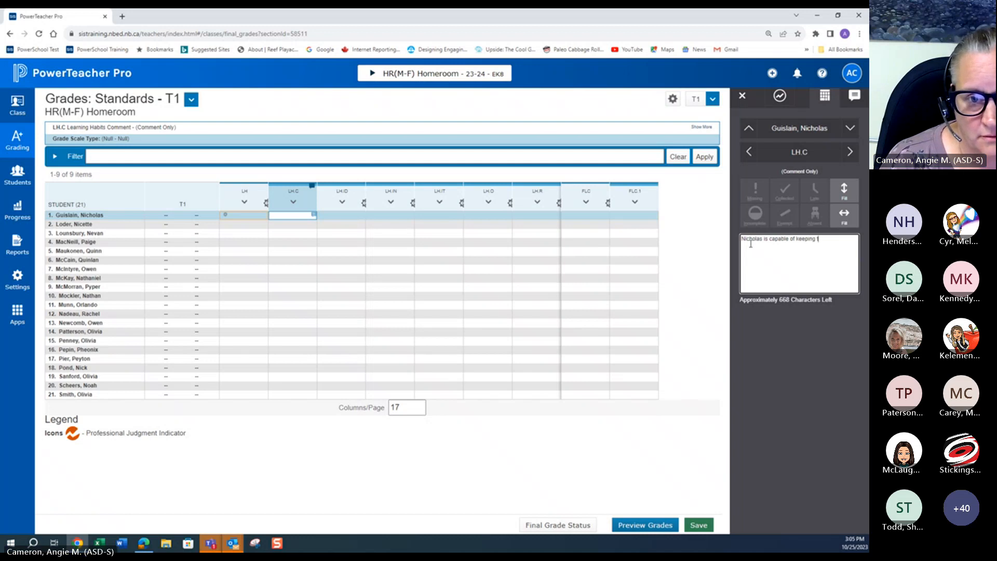
pyautogui.write('rack of his')
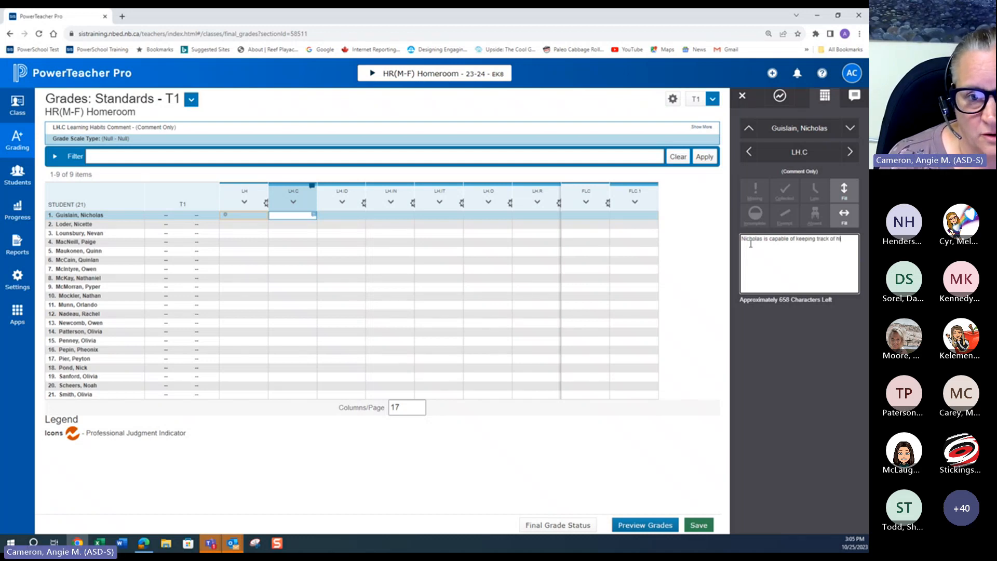
pyautogui.write(' belongings and')
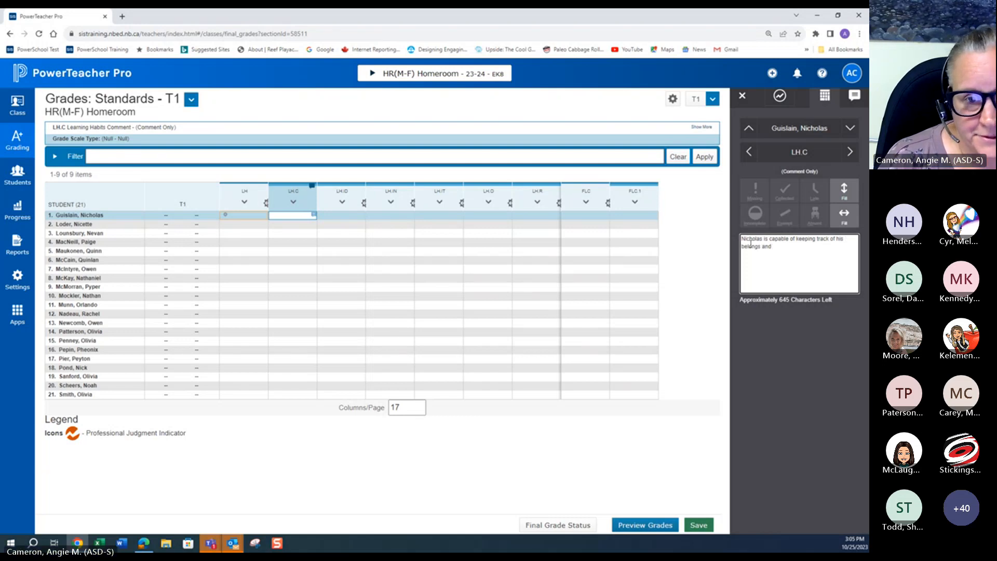
pyautogui.write(' has no')
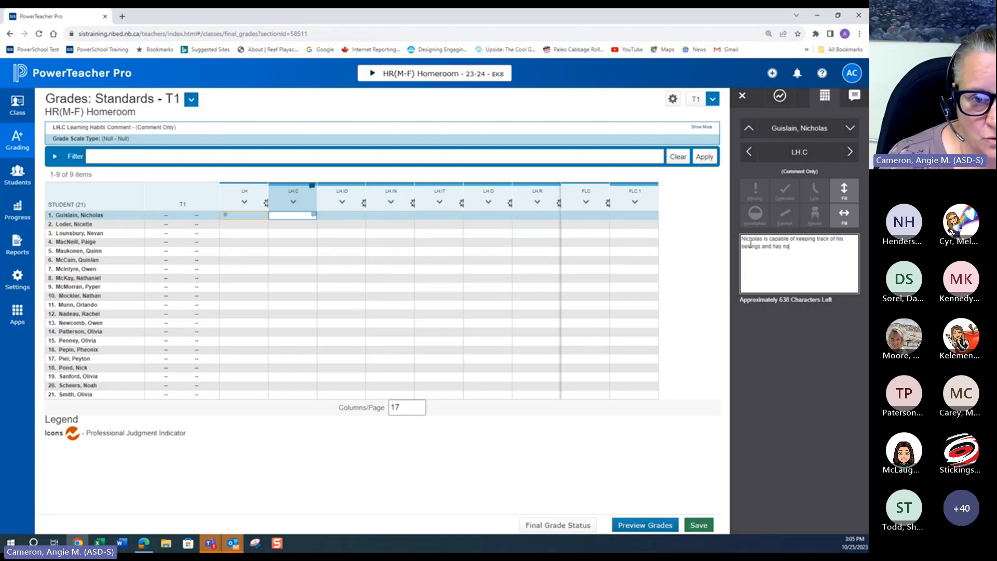
pyautogui.write(' issu')
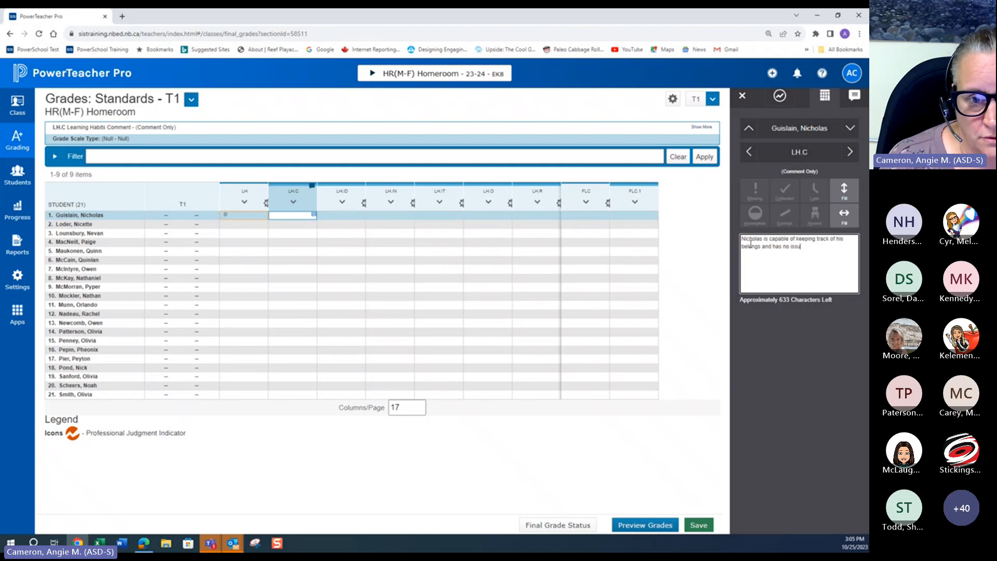
pyautogui.write('es ree')
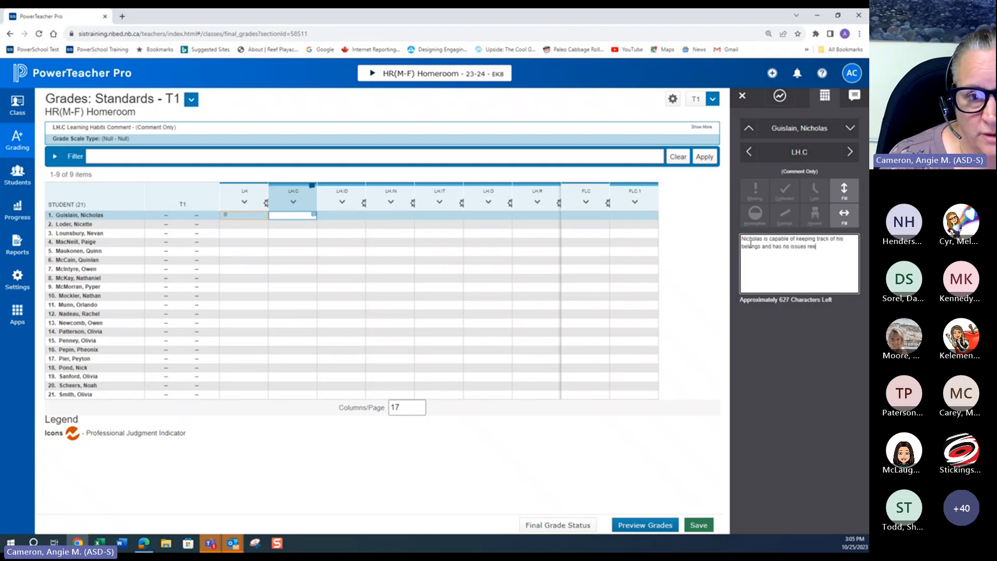
pyautogui.press('BackSpace')
pyautogui.write('member')
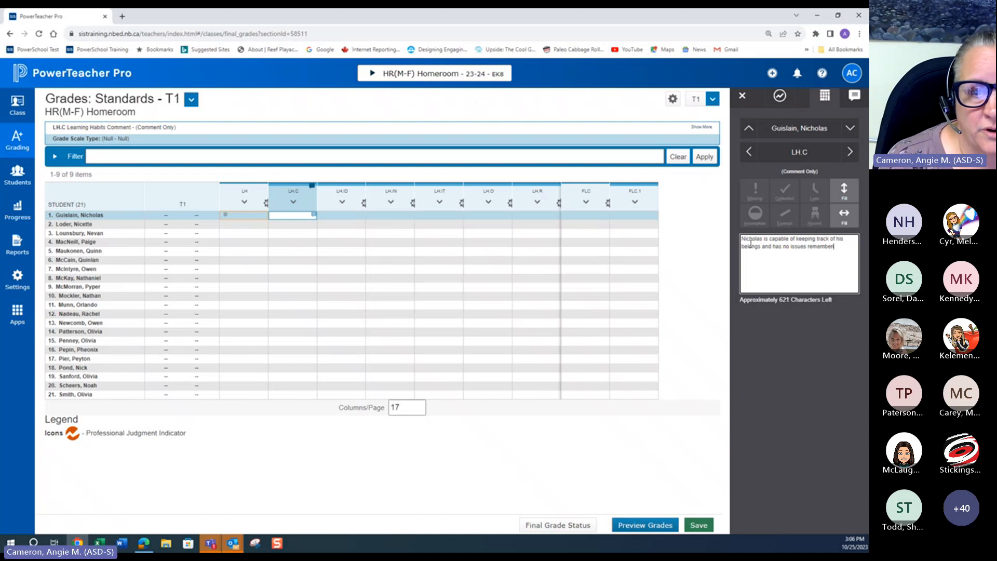
pyautogui.write('ing to bri')
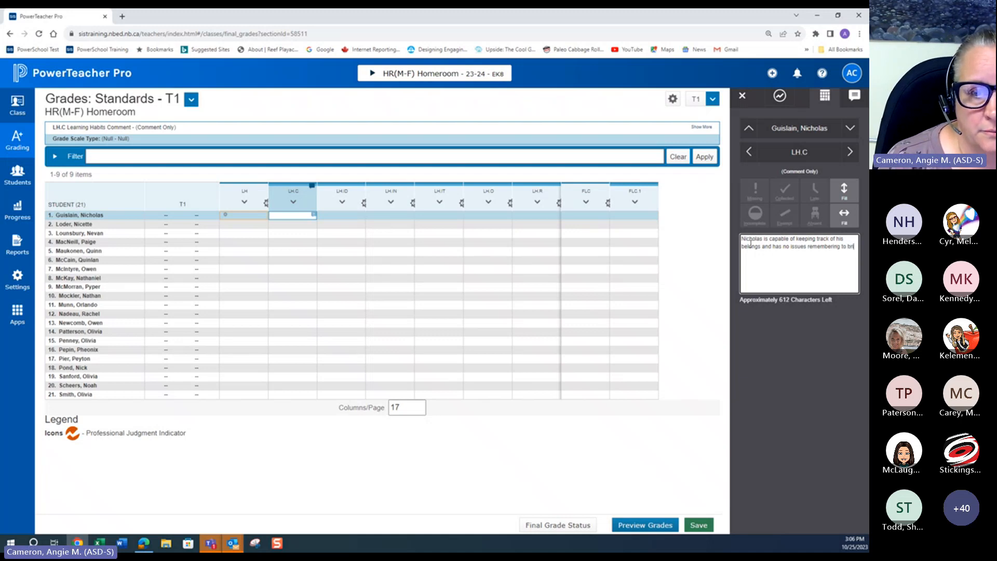
pyautogui.write('ng materia')
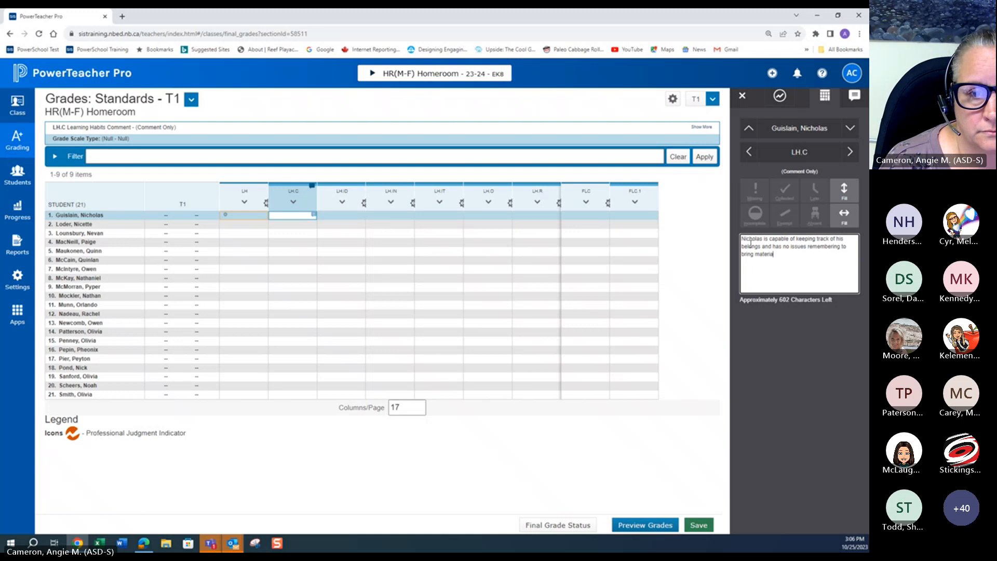
pyautogui.write('ls to class. ')
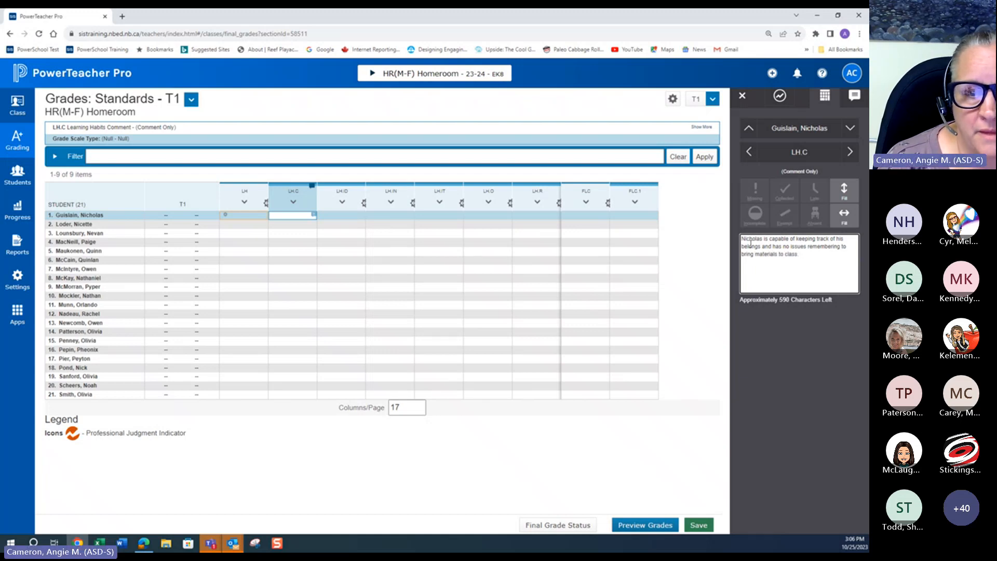
pyautogui.write(' He')
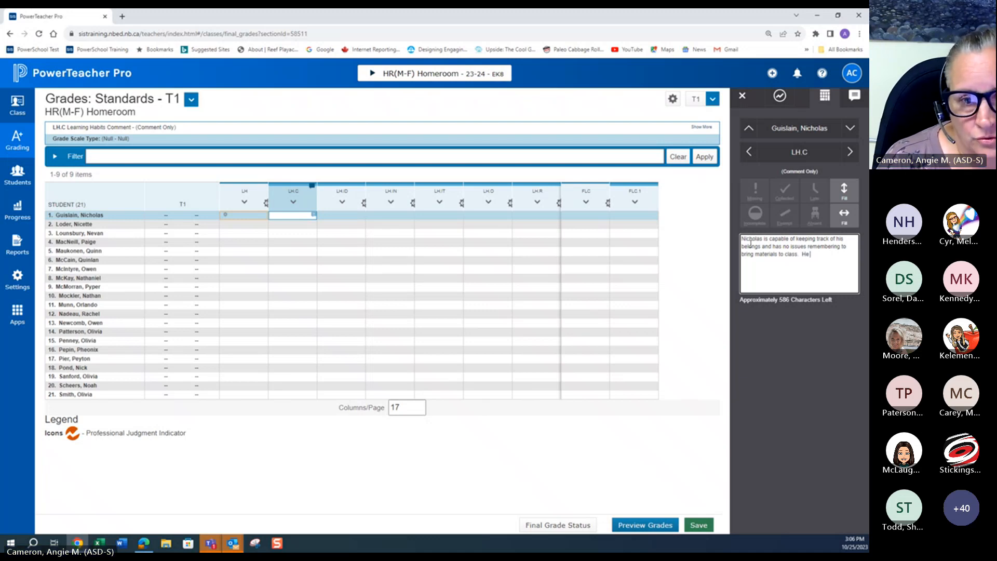
pyautogui.write(' stru')
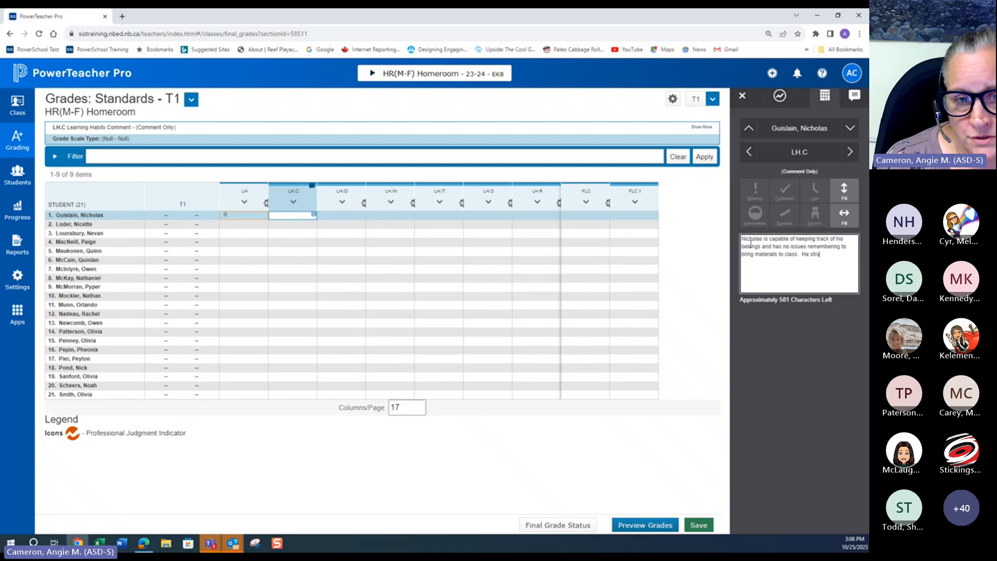
pyautogui.write('ggles with...')
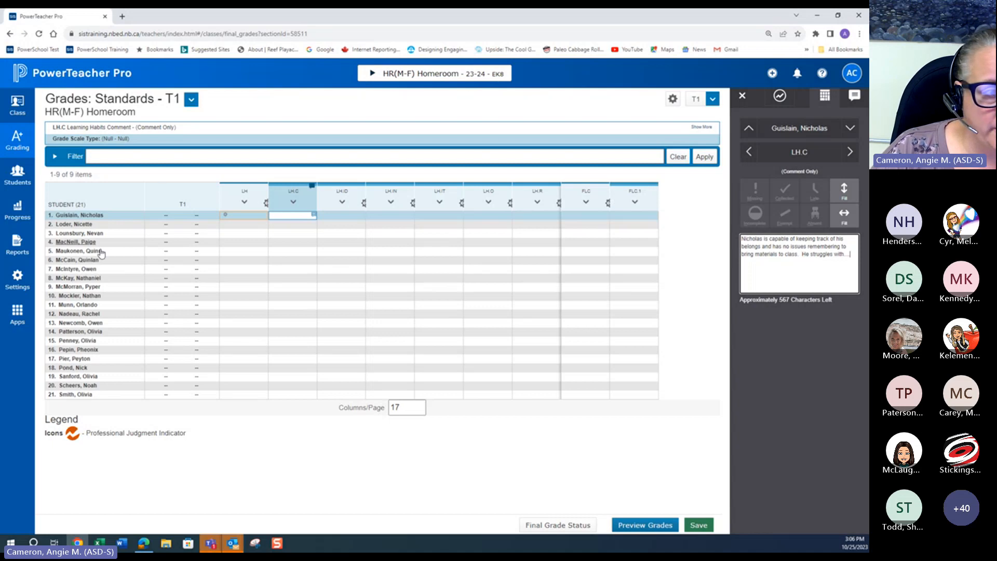
# Step: Fill the LH.C comment down to all students without a comment, applying smart text for names and pronouns
pyautogui.click(844, 198)
pyautogui.click(781, 239)
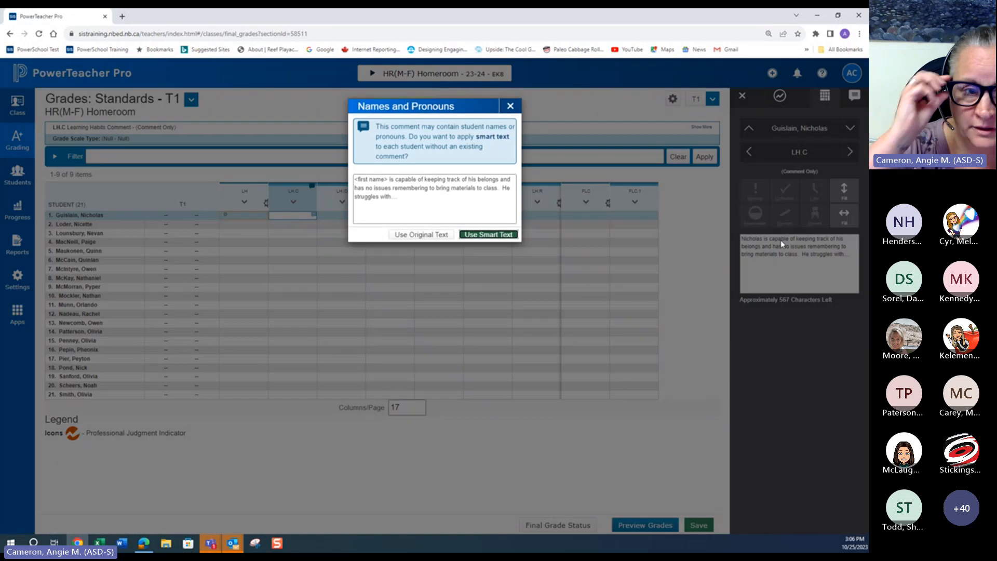
pyautogui.click(496, 235)
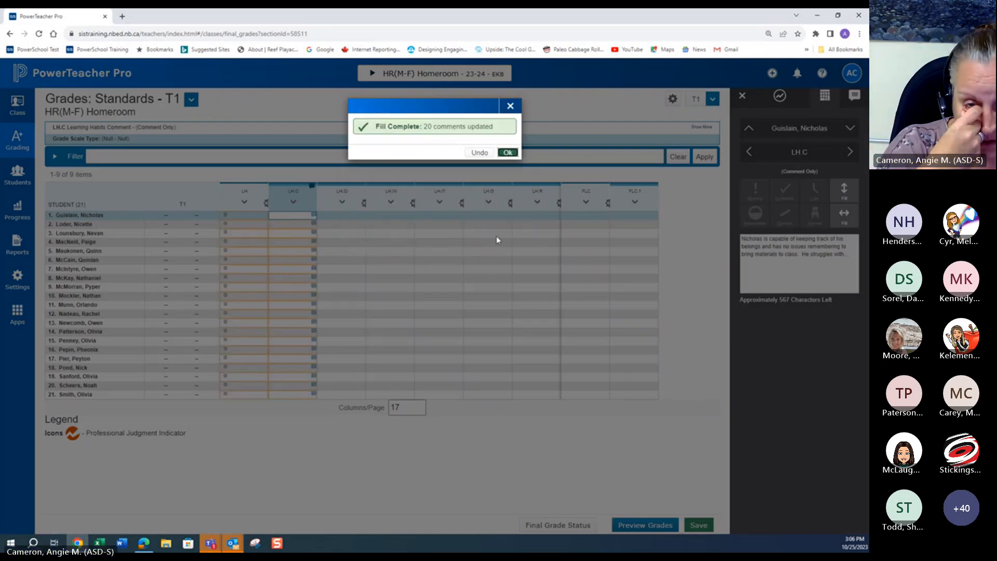
pyautogui.click(508, 152)
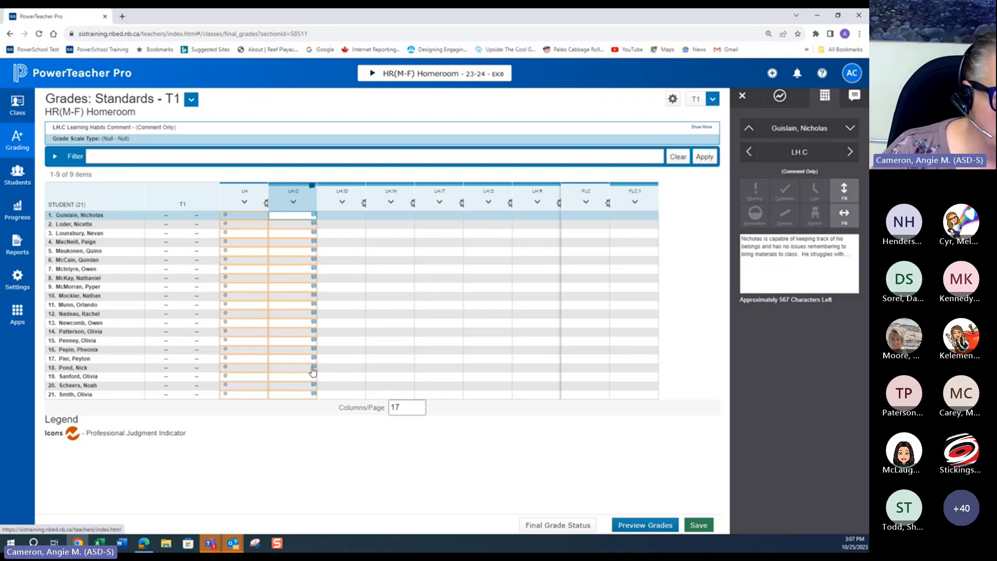
# Step: Check several students' filled LH.C comments, then trim the eighth student's comment down to its opening words ending in 'is capable'
pyautogui.click(313, 368)
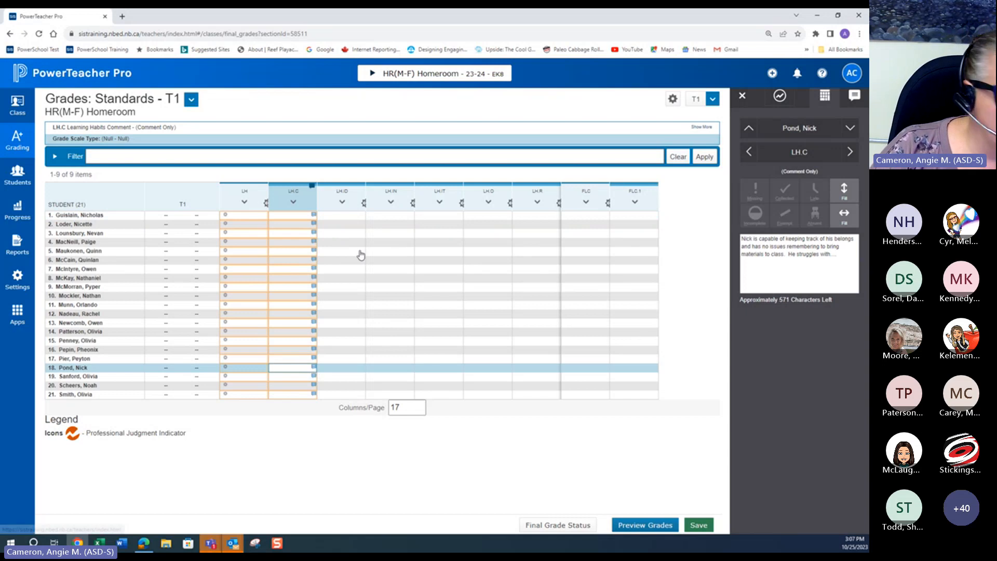
pyautogui.click(307, 323)
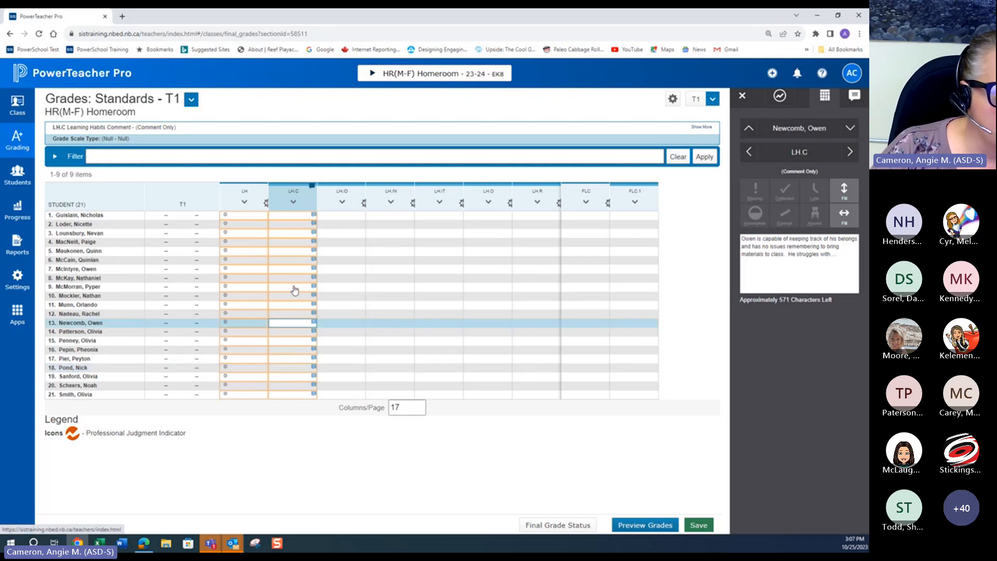
pyautogui.click(294, 291)
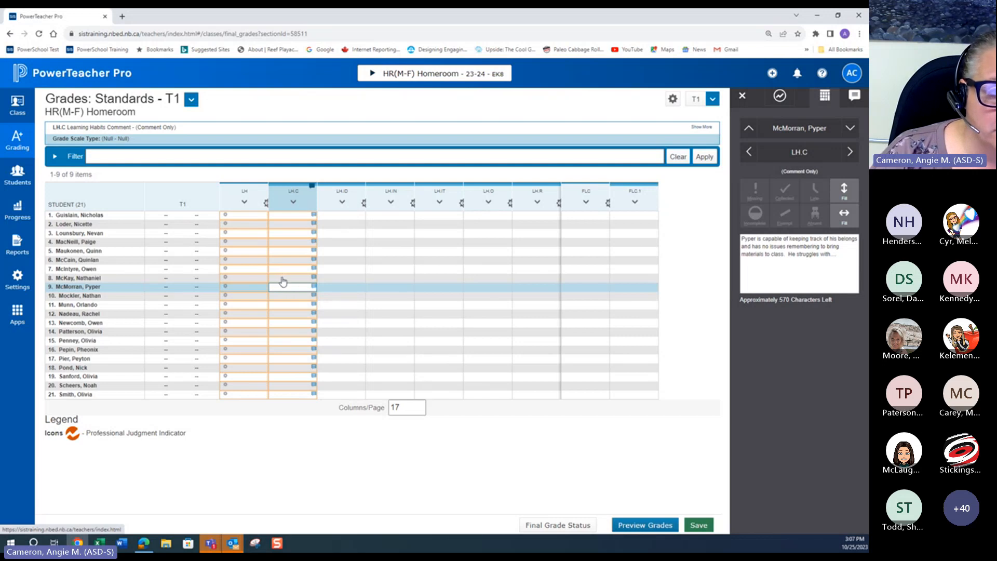
pyautogui.click(282, 278)
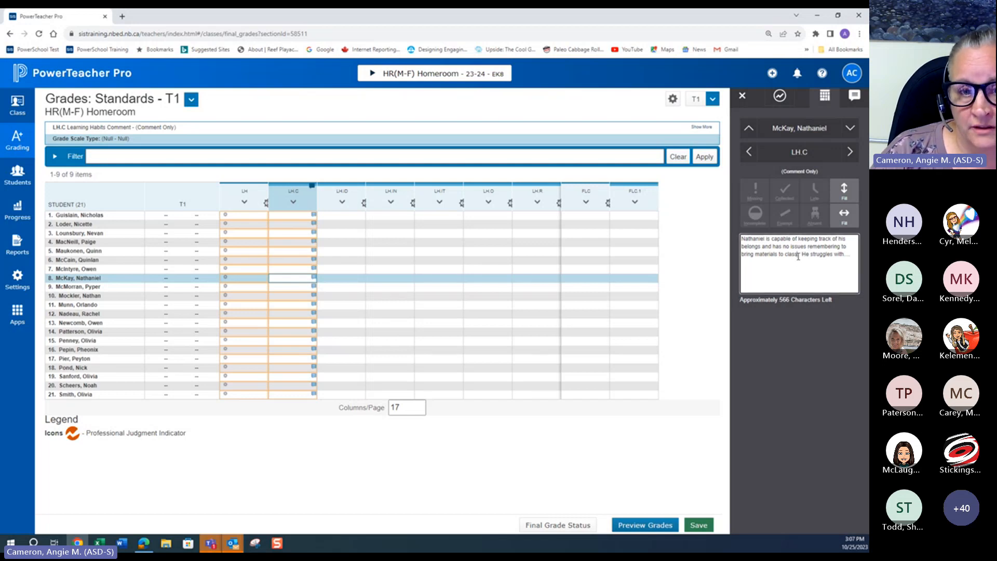
pyautogui.moveTo(798, 257); pyautogui.dragTo(769, 246)
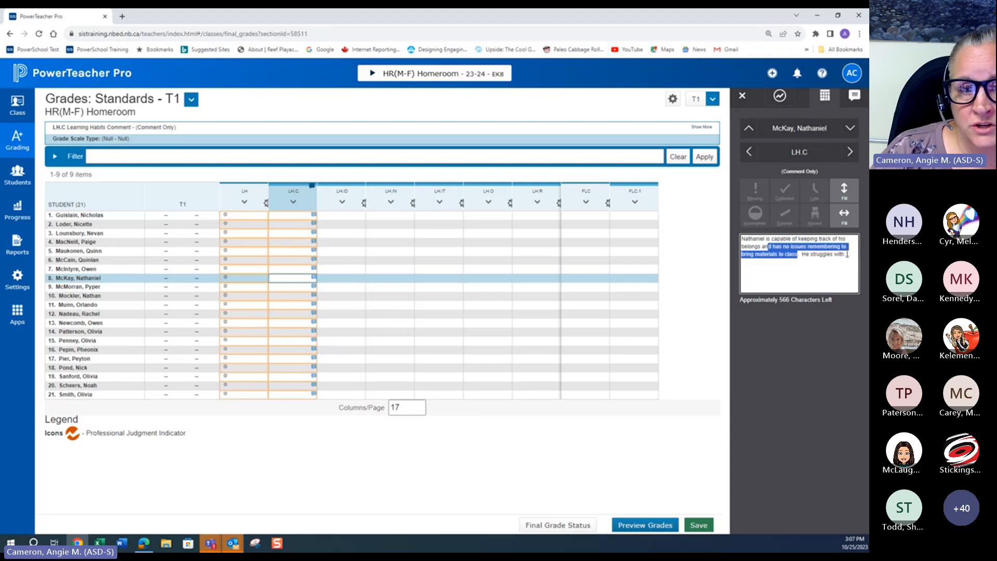
pyautogui.moveTo(850, 255); pyautogui.dragTo(793, 238)
pyautogui.press('BackSpace')
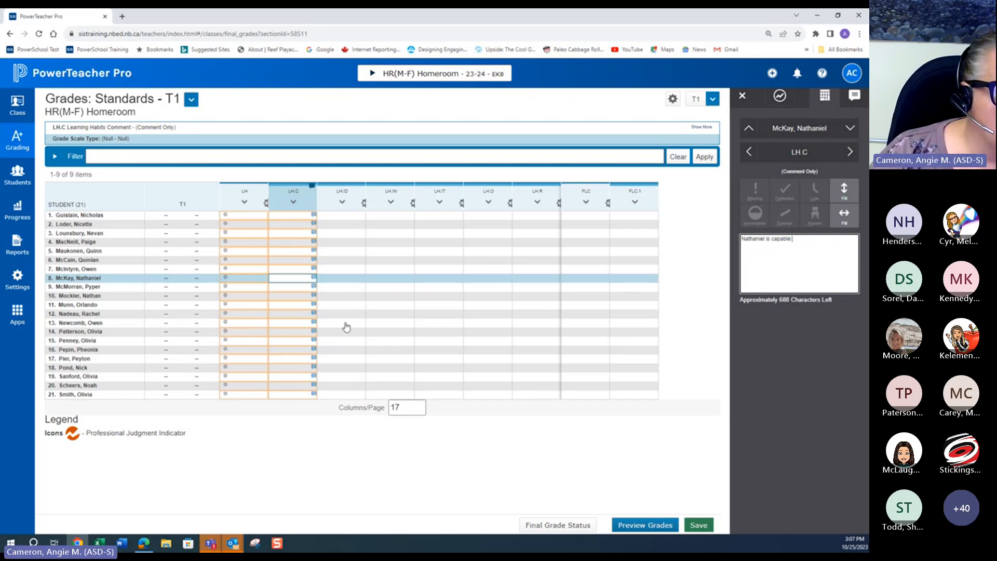
# Step: Delete the last student's LH.C comment text after its opening words ending in 'is'
pyautogui.click(280, 395)
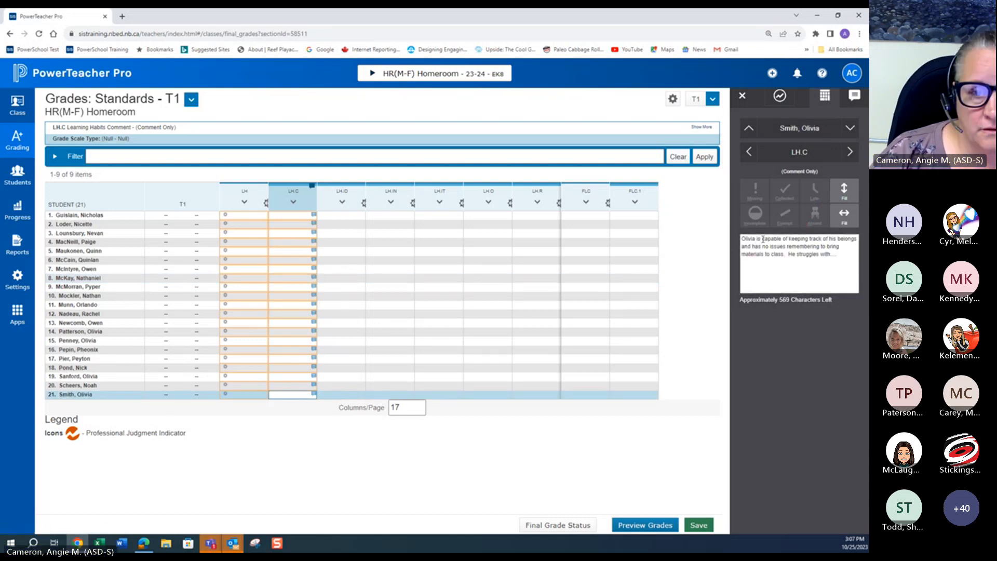
pyautogui.moveTo(762, 239); pyautogui.dragTo(836, 255)
pyautogui.press('BackSpace')
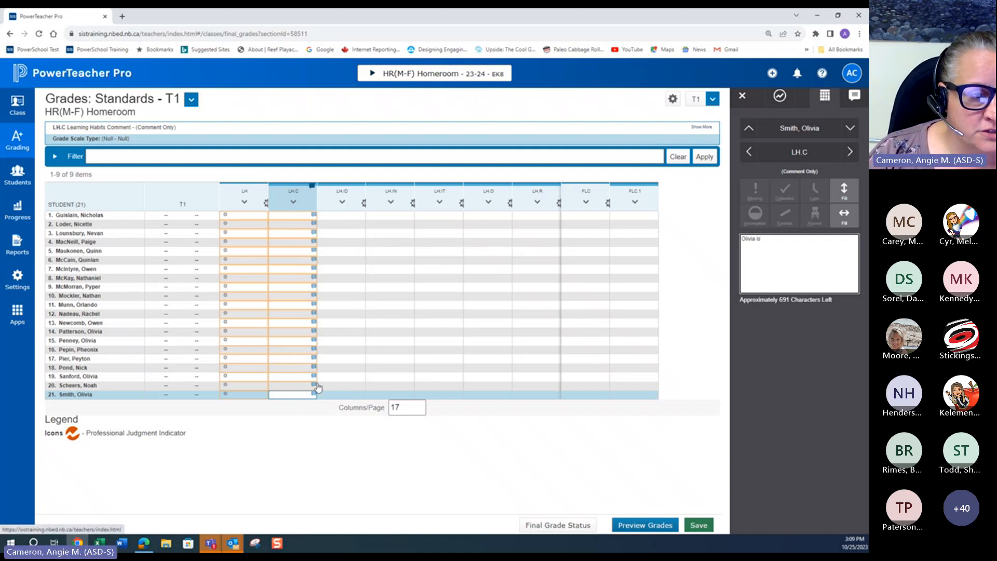
# Step: Enter LH.ID Independence grades of U for the first student and S for the second student
pyautogui.click(333, 217)
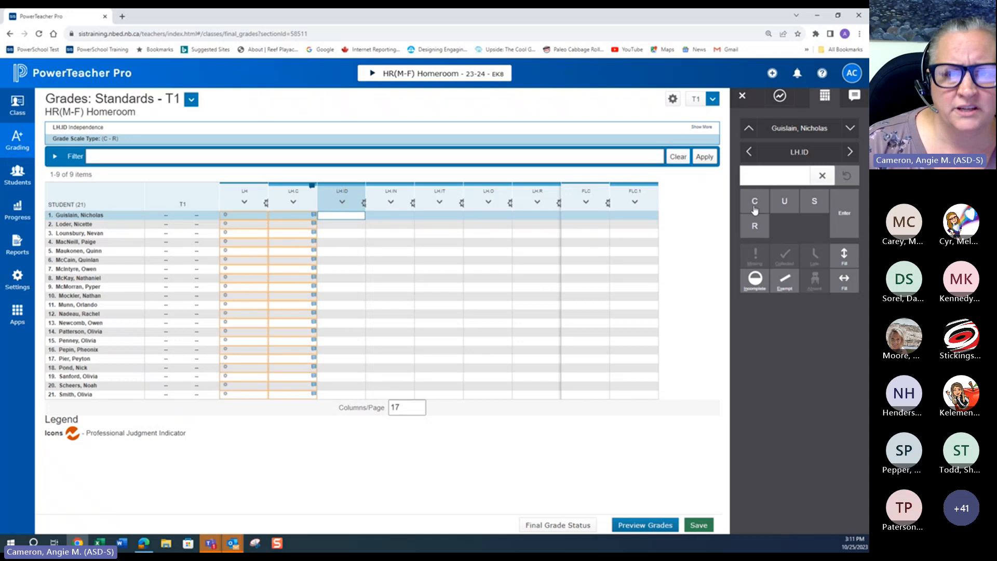
pyautogui.click(784, 204)
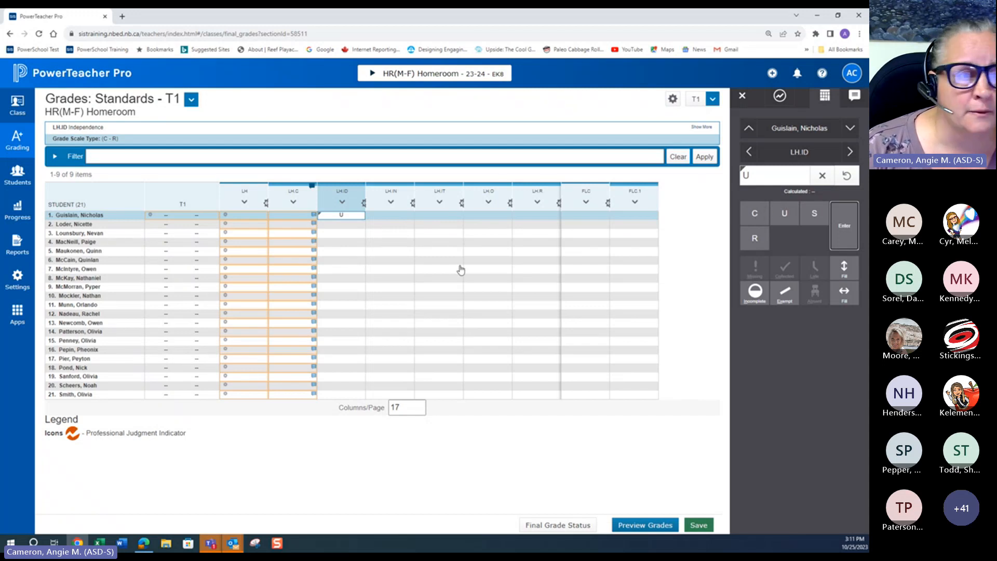
pyautogui.click(348, 225)
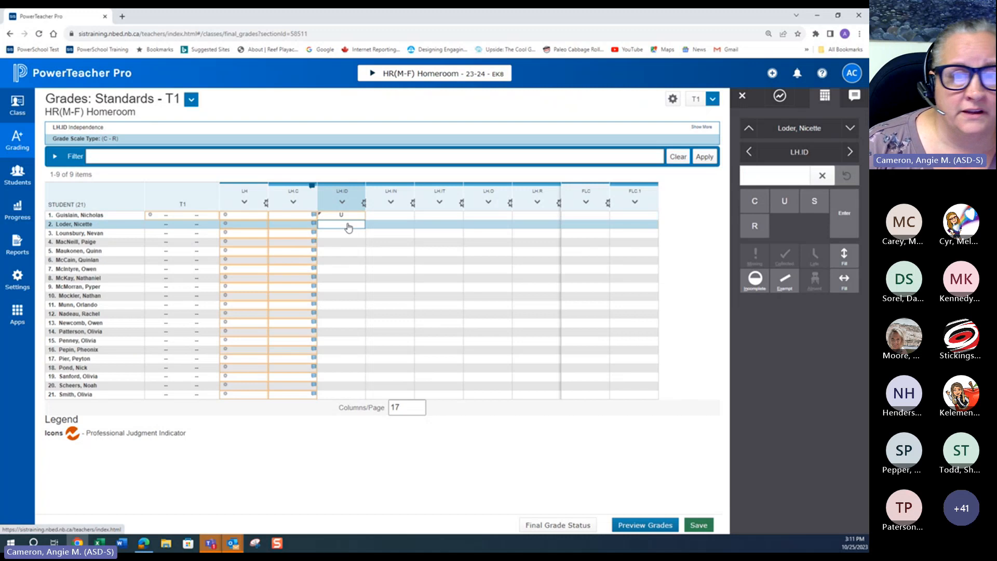
pyautogui.click(814, 202)
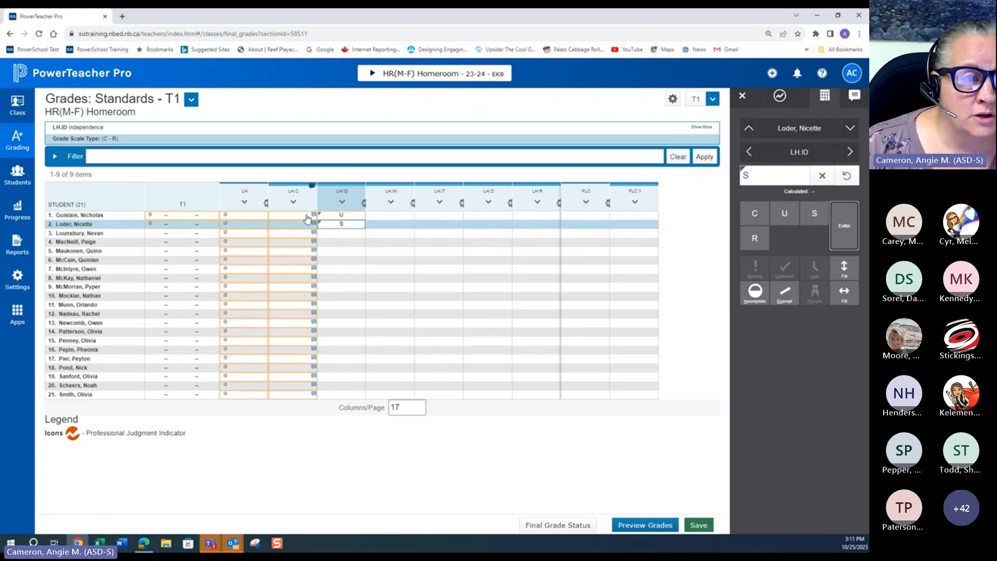
pyautogui.click(337, 237)
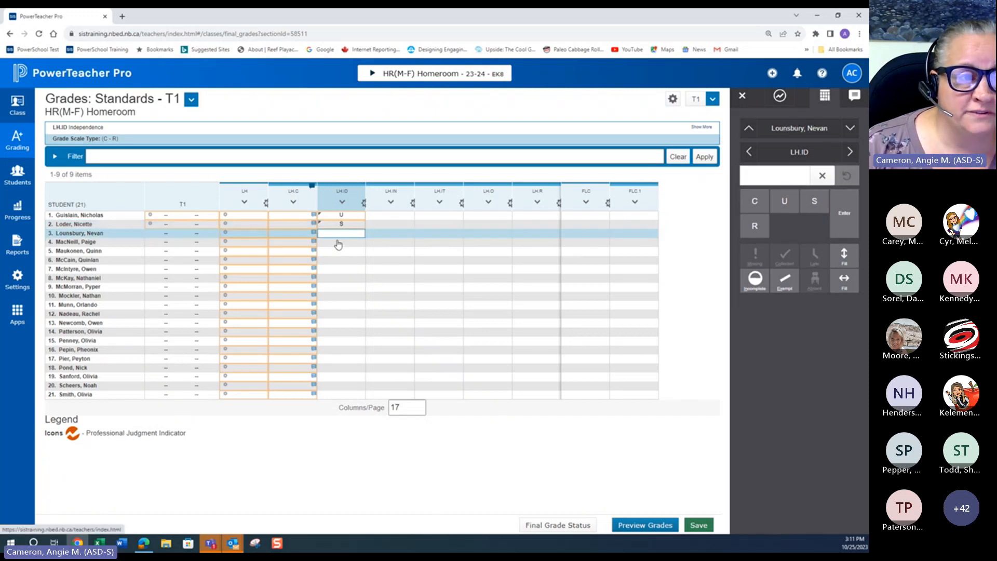
# Step: Enter U for the third student in LH.ID and fill it down to all remaining students without a grade
pyautogui.click(785, 203)
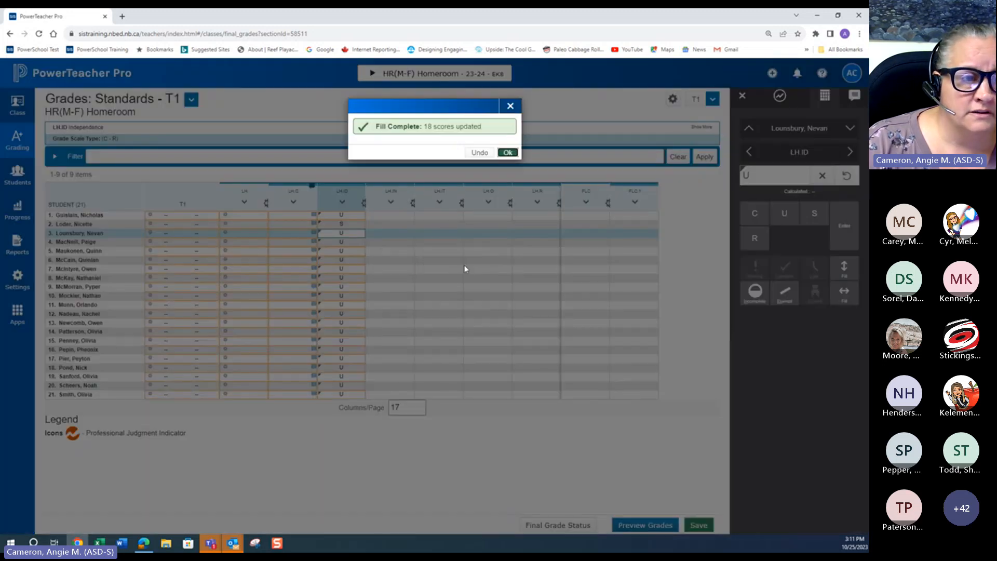
pyautogui.click(505, 153)
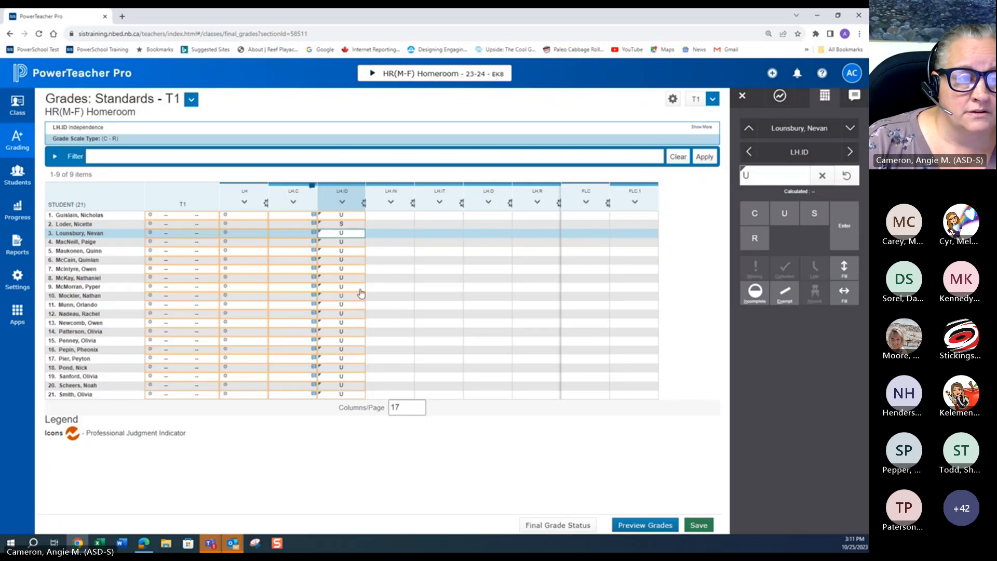
# Step: Enter LH.IN Initiative grades: S for the first and fourth students, R for the seventh and tenth, C for the fifteenth and last
pyautogui.click(393, 243)
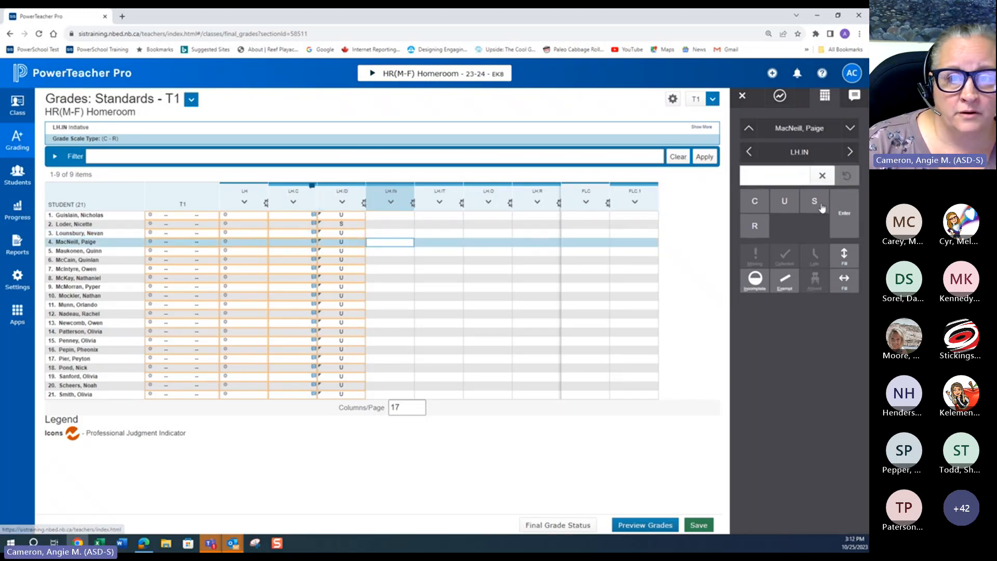
pyautogui.write('S')
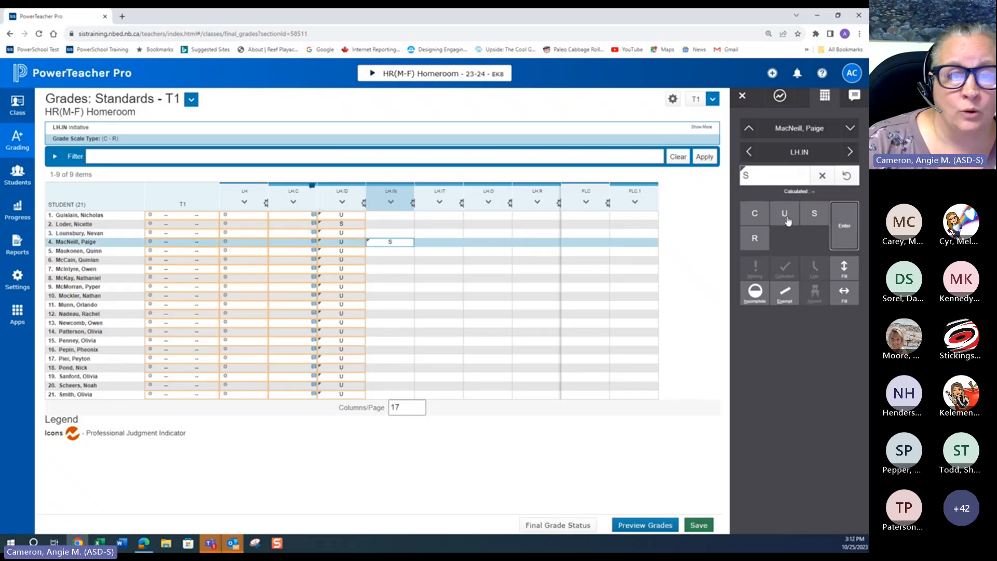
pyautogui.click(406, 297)
pyautogui.write('R')
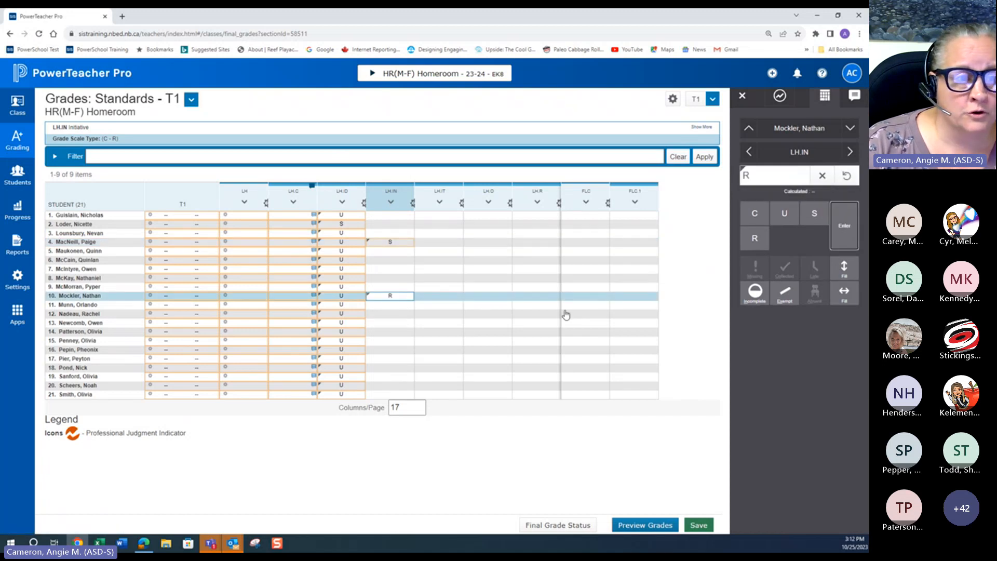
pyautogui.click(395, 342)
pyautogui.click(756, 202)
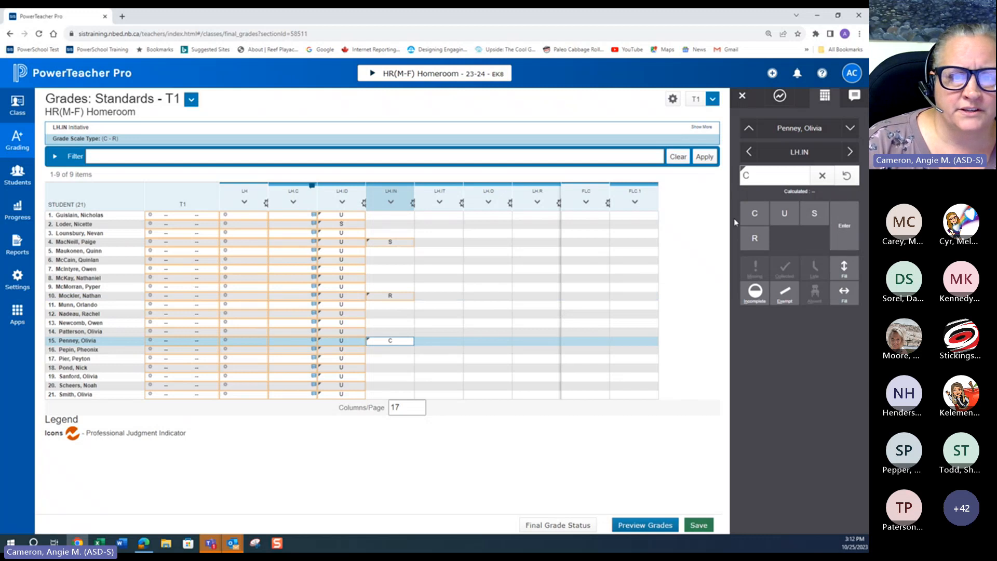
pyautogui.click(390, 395)
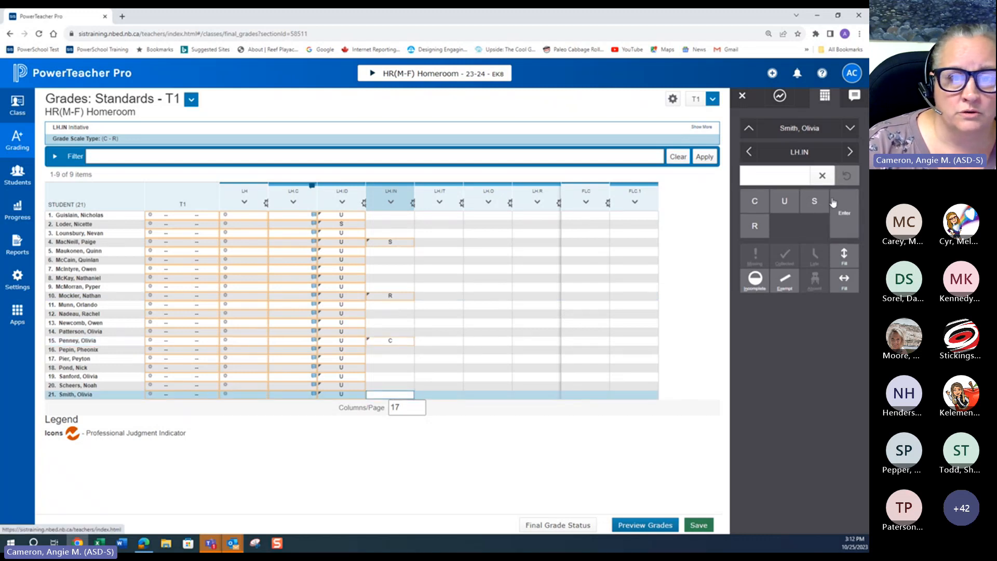
pyautogui.click(756, 203)
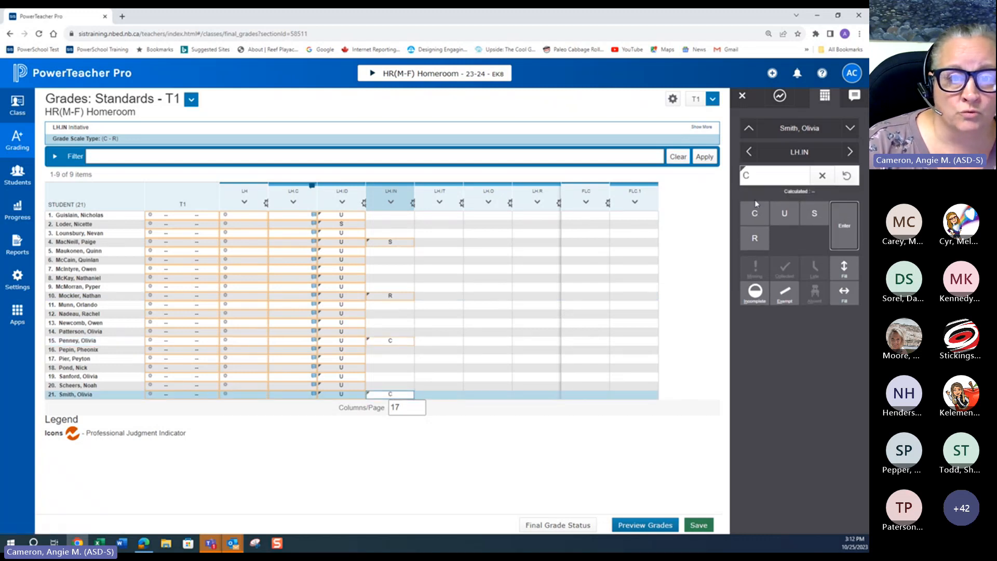
pyautogui.click(391, 215)
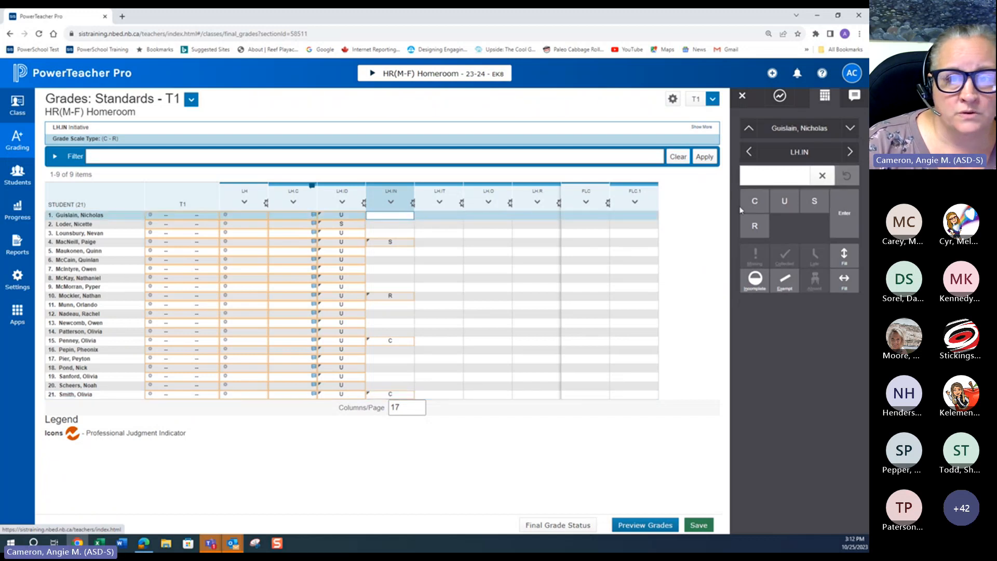
pyautogui.click(814, 201)
pyautogui.click(393, 269)
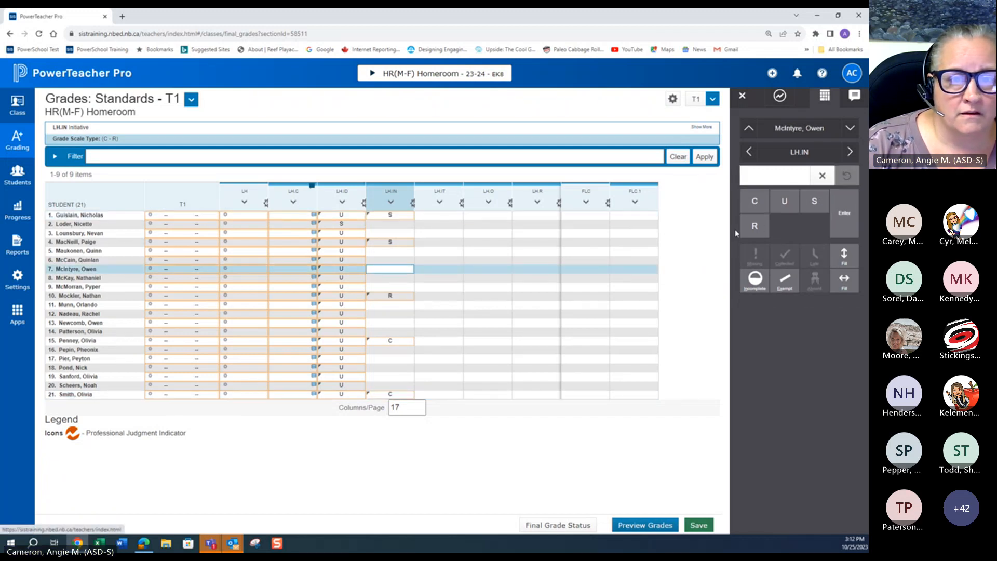
pyautogui.write('r')
# Step: Enter U for the second student in LH.IN and fill it down to all students without a grade
pyautogui.click(387, 225)
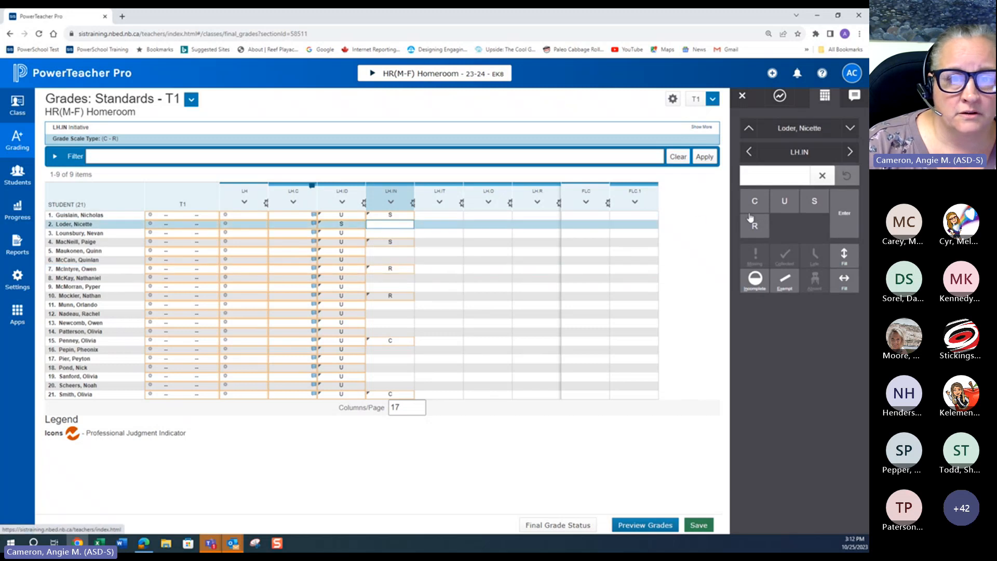
pyautogui.click(785, 203)
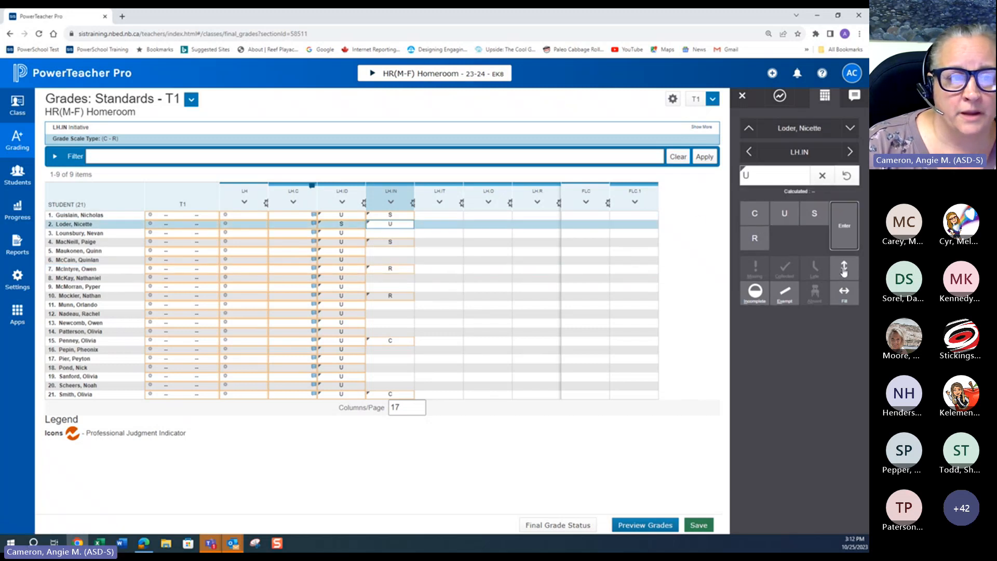
pyautogui.click(844, 269)
pyautogui.click(507, 153)
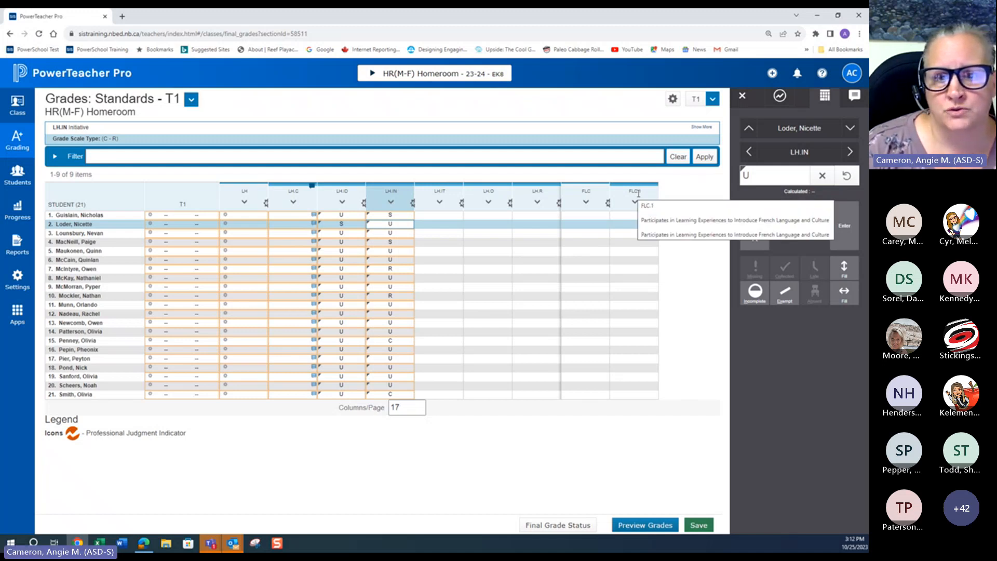
# Step: Select the FLC.1 cell for the first student and set the columns shown per page to 20
pyautogui.click(586, 215)
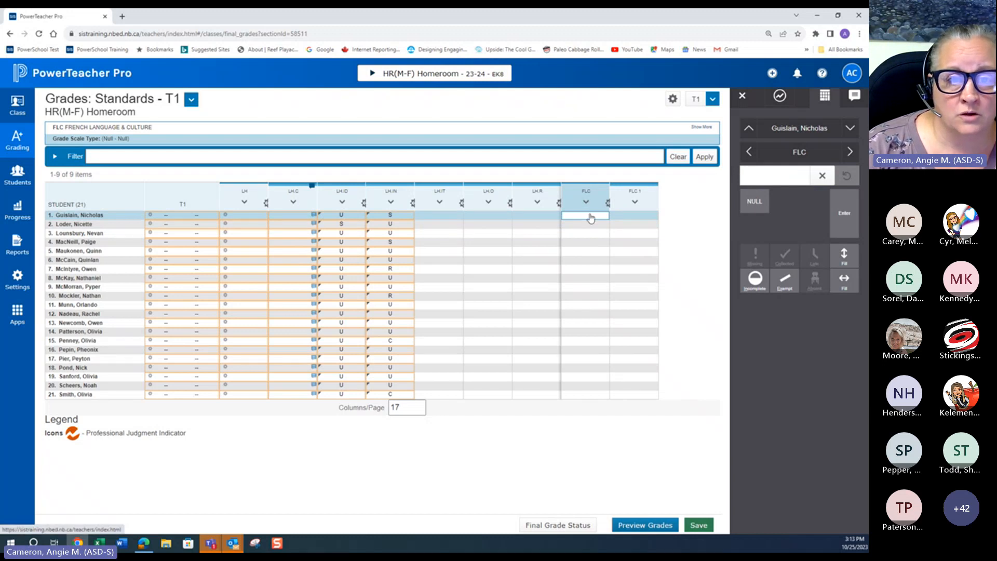
pyautogui.click(634, 217)
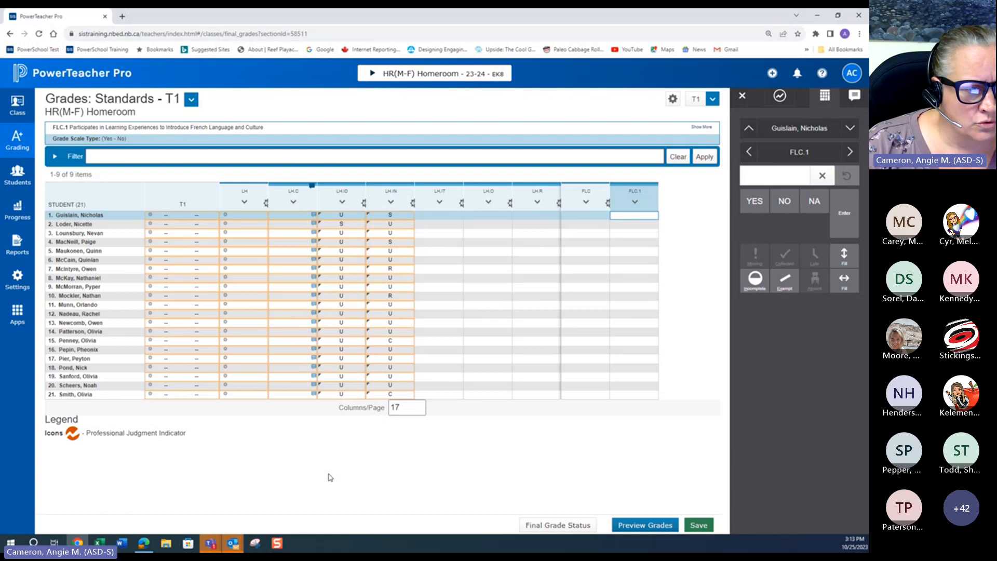
pyautogui.click(406, 404)
pyautogui.press('BackSpace')
pyautogui.press('BackSpace')
pyautogui.write('20')
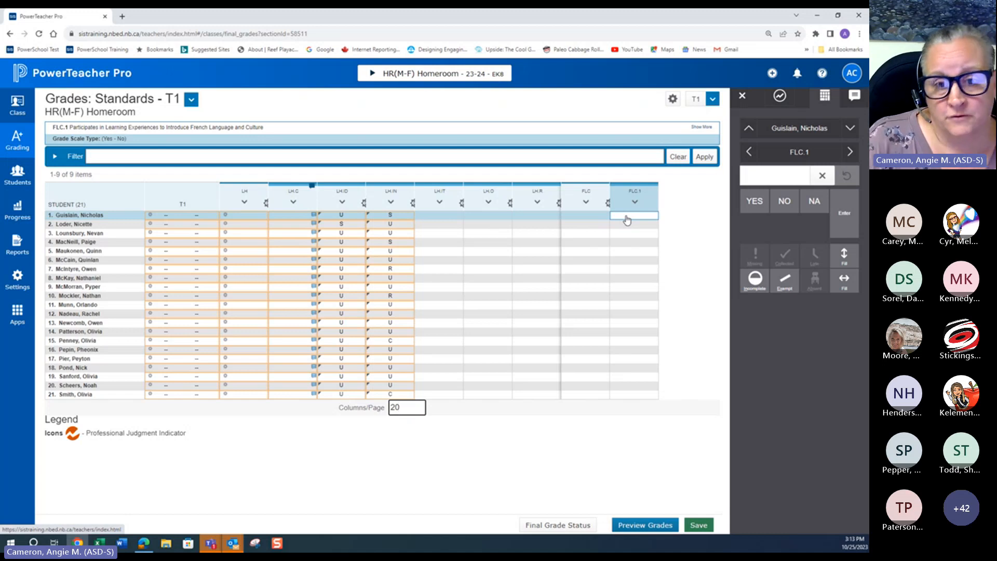
# Step: Enter YES for the first student in FLC.1 and fill it down to all students
pyautogui.click(756, 201)
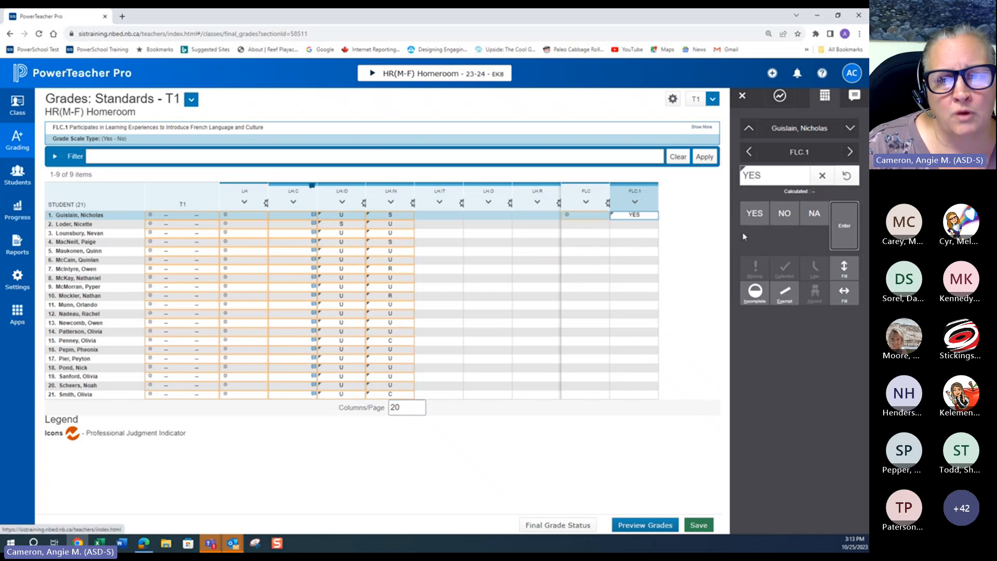
pyautogui.click(844, 270)
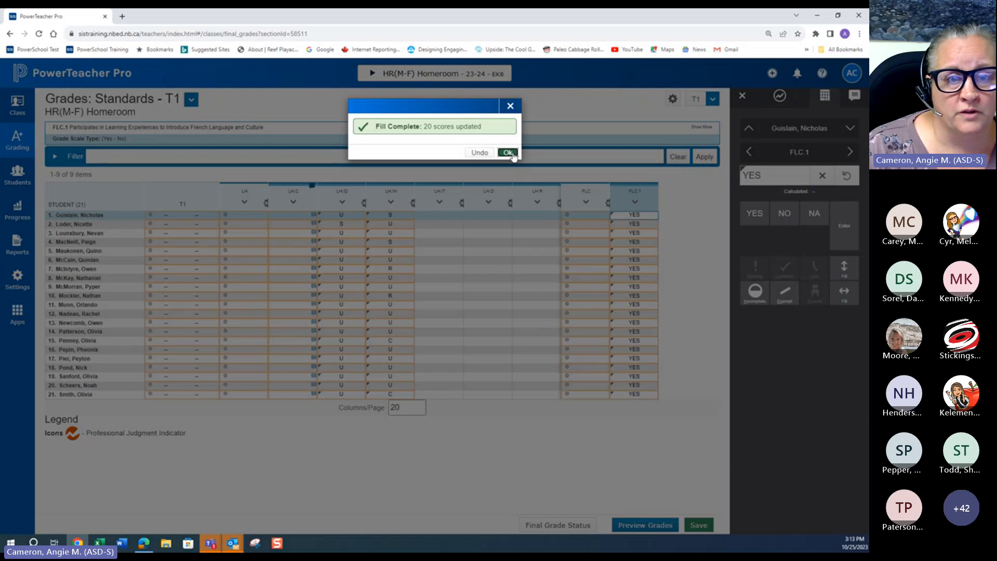
pyautogui.click(512, 155)
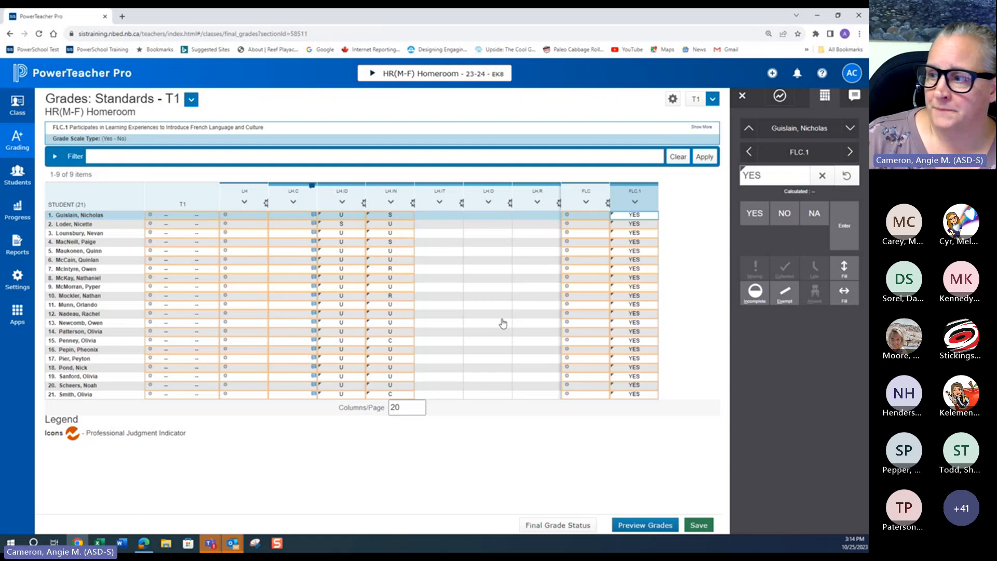
# Step: Switch to the English Language Arts 3 class, saving the unsaved changes
pyautogui.click(422, 73)
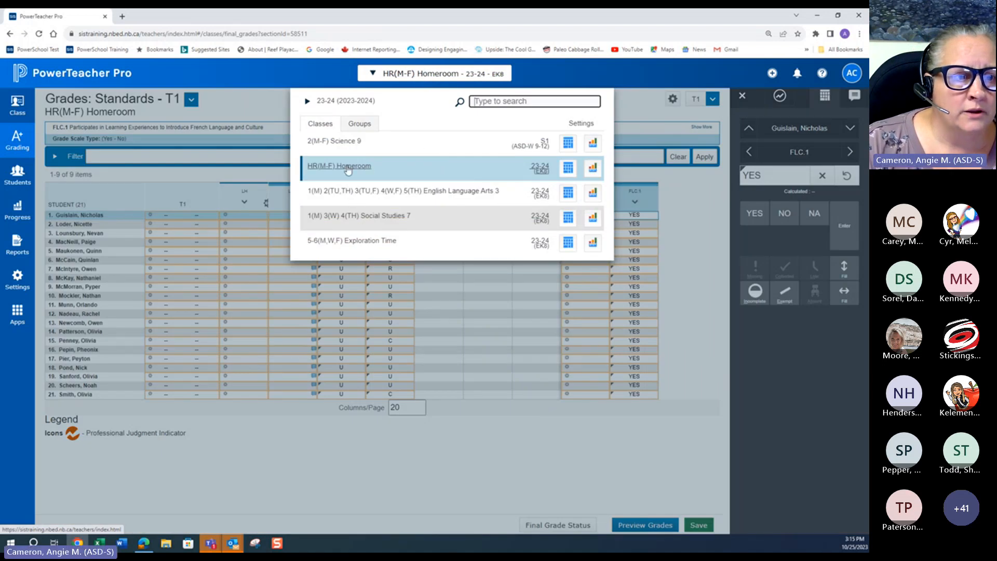
pyautogui.click(657, 470)
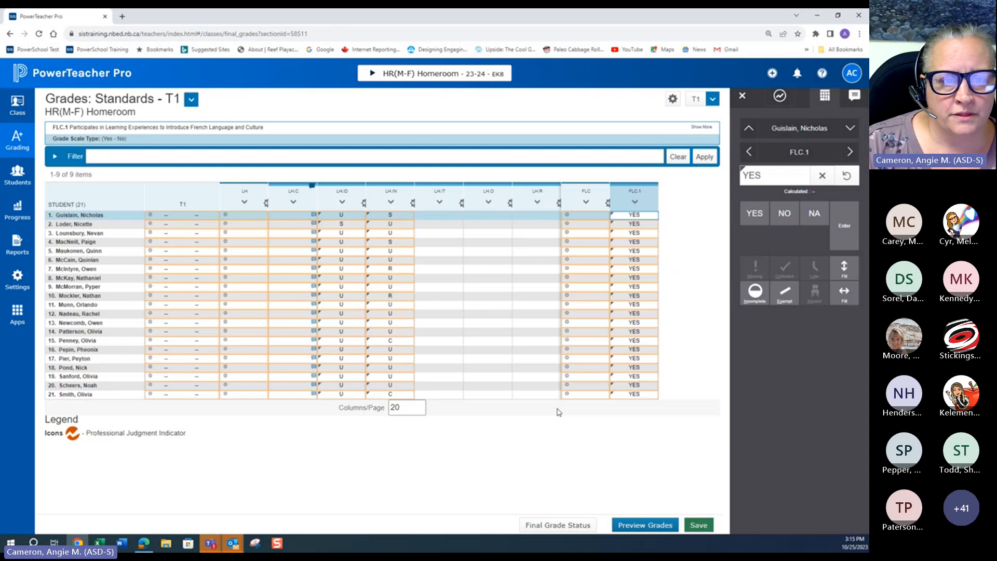
pyautogui.click(425, 77)
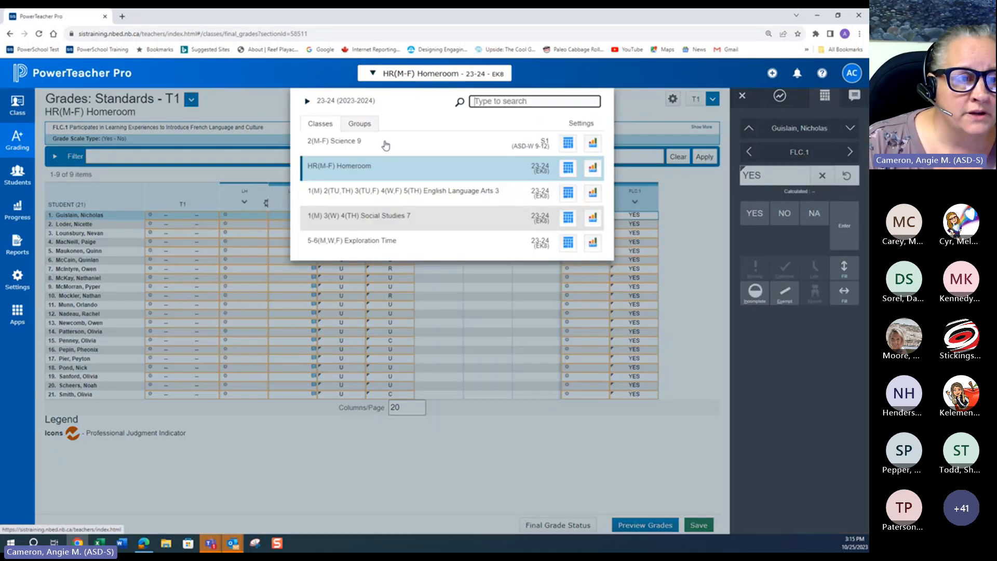
pyautogui.click(376, 193)
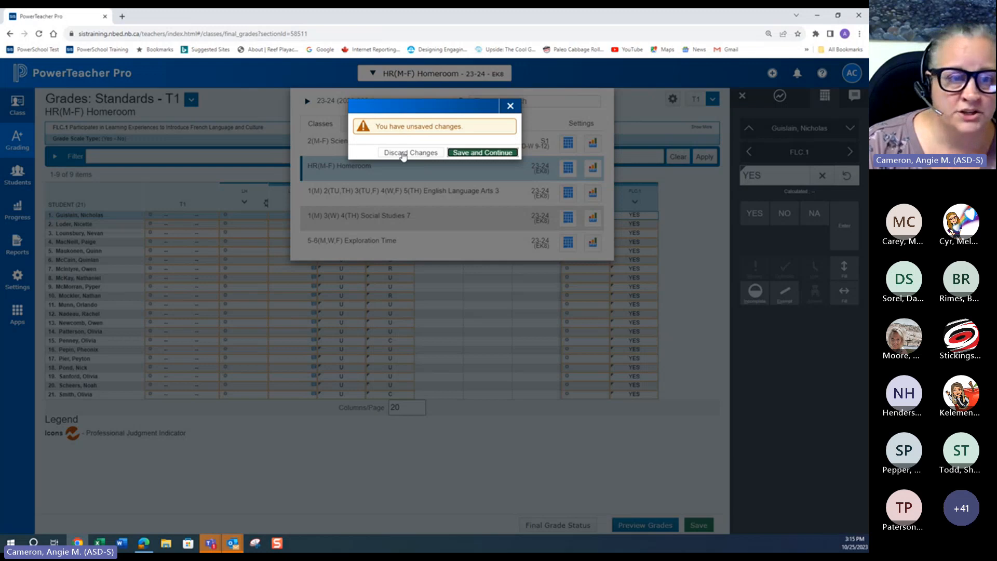
pyautogui.click(465, 155)
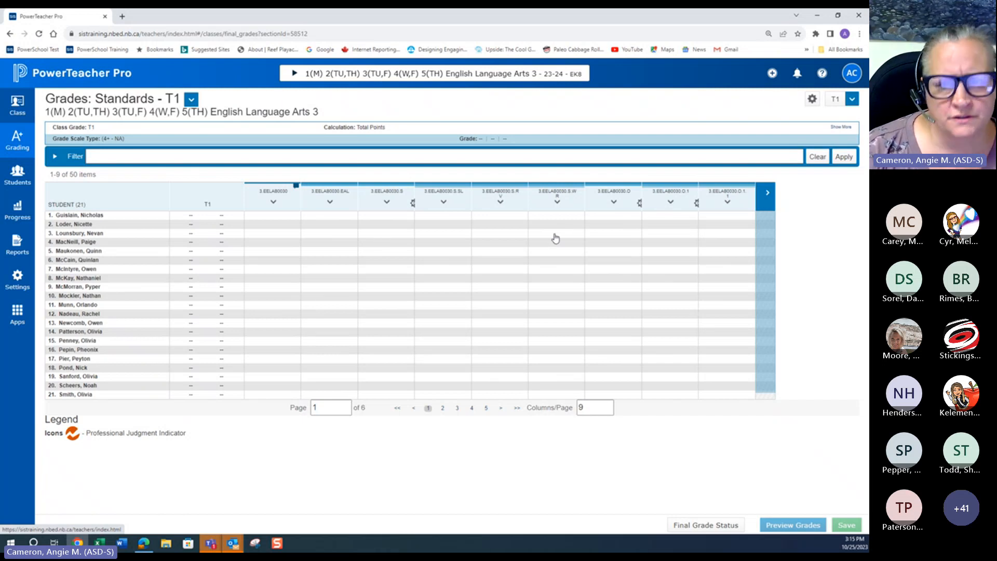
# Step: Enter a comment with the first student's first name in the 3.EELAB0030 column and fill comments only down to all students
pyautogui.click(274, 217)
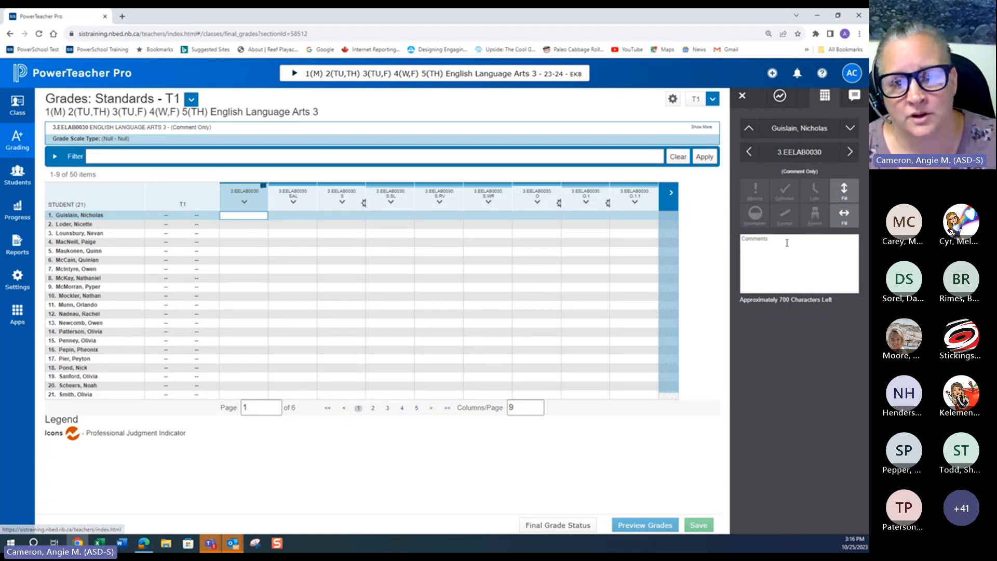
pyautogui.click(769, 250)
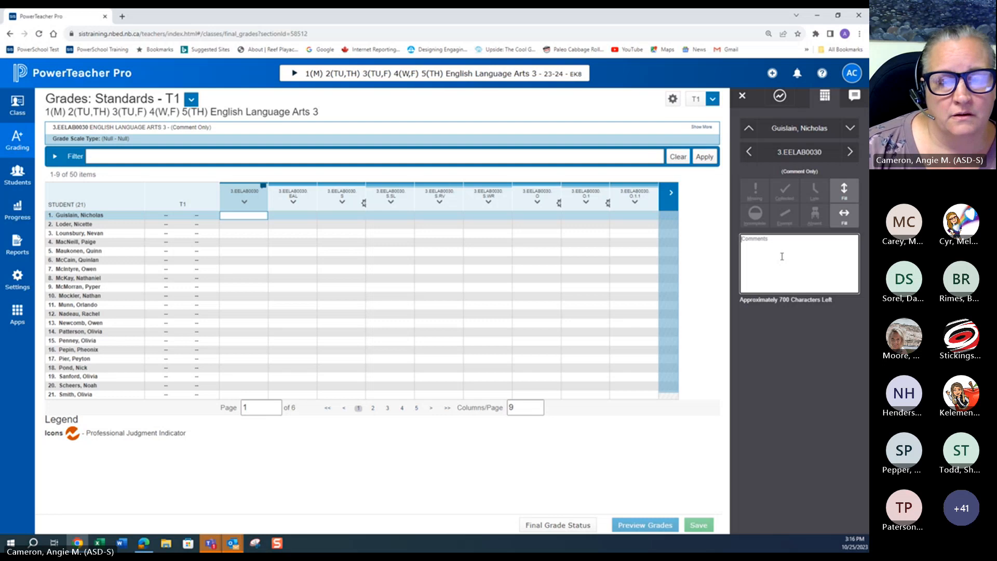
pyautogui.click(238, 220)
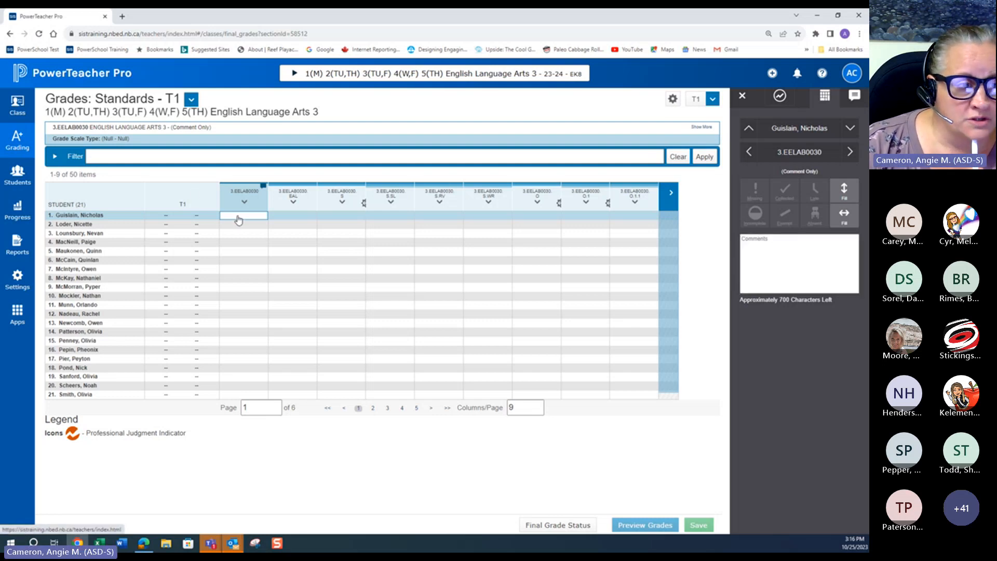
pyautogui.click(777, 241)
pyautogui.write('N')
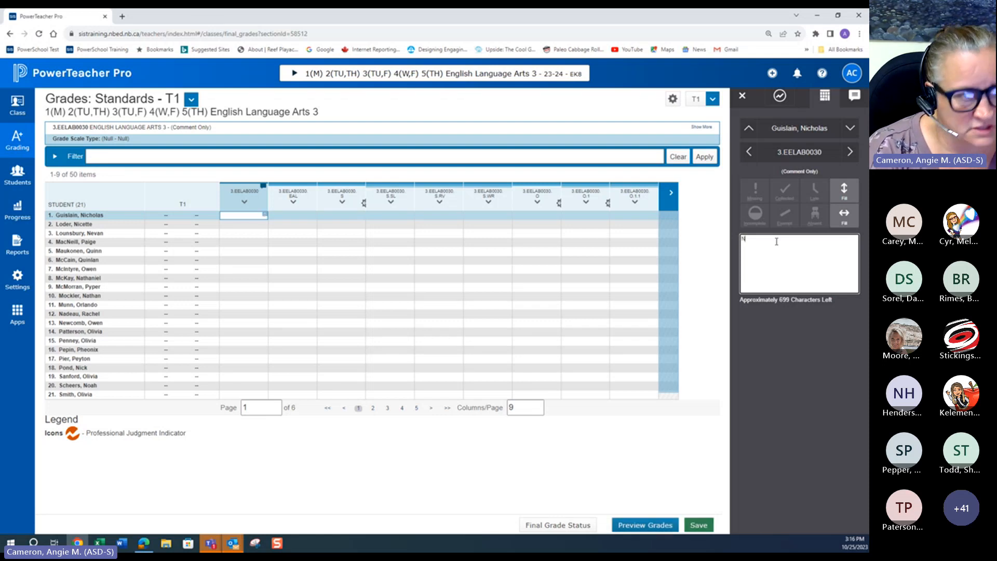
pyautogui.write('ich')
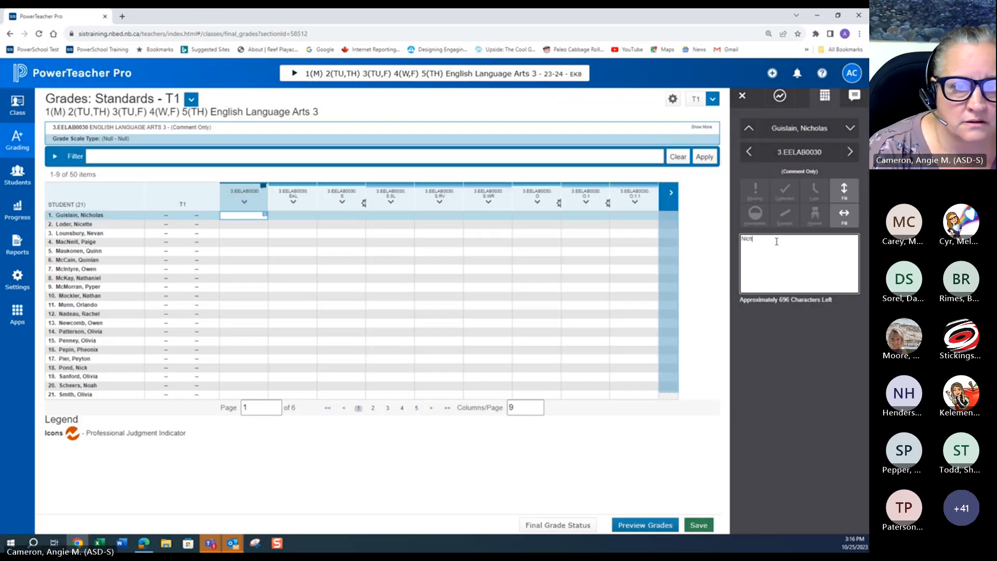
pyautogui.write('ol')
pyautogui.press('BackSpace')
pyautogui.write('las')
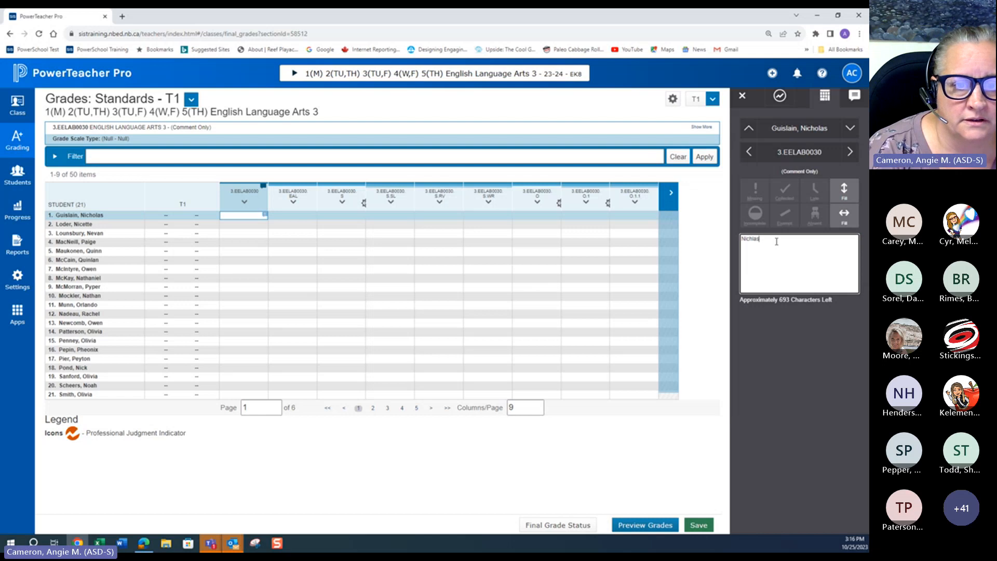
pyautogui.press('BackSpace')
pyautogui.press('BackSpace')
pyautogui.write('os')
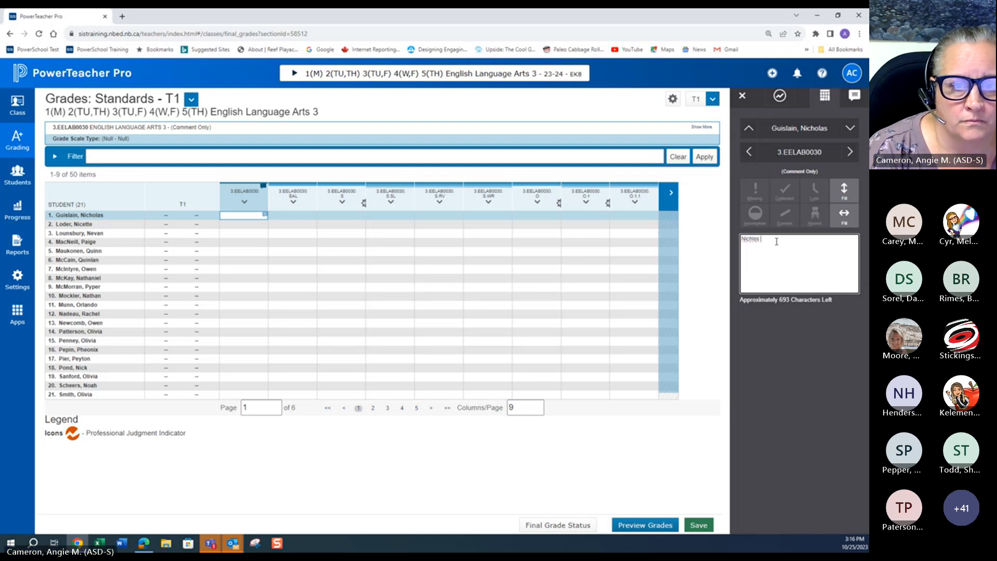
pyautogui.press('BackSpace')
pyautogui.press('BackSpace')
pyautogui.press('BackSpace')
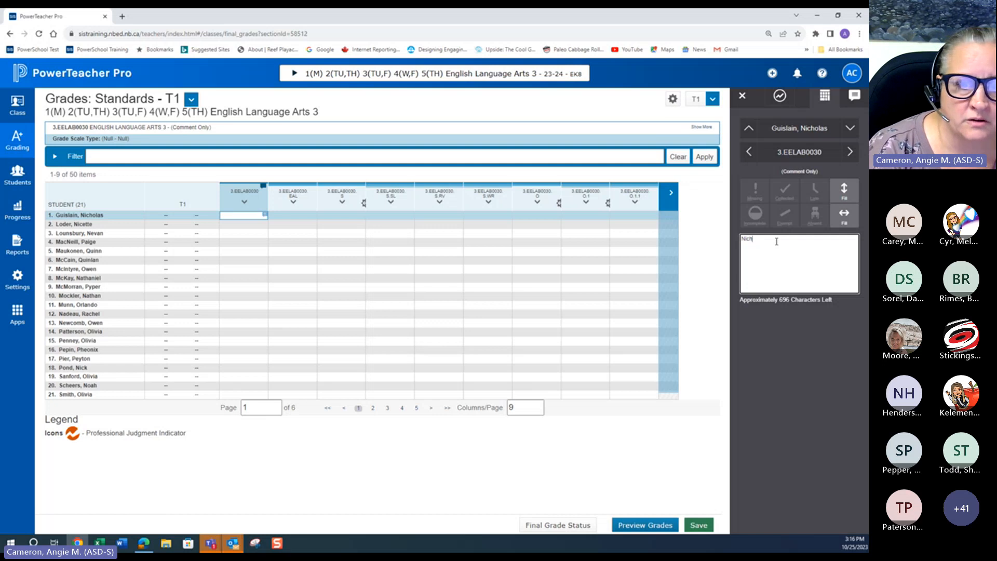
pyautogui.write('olas')
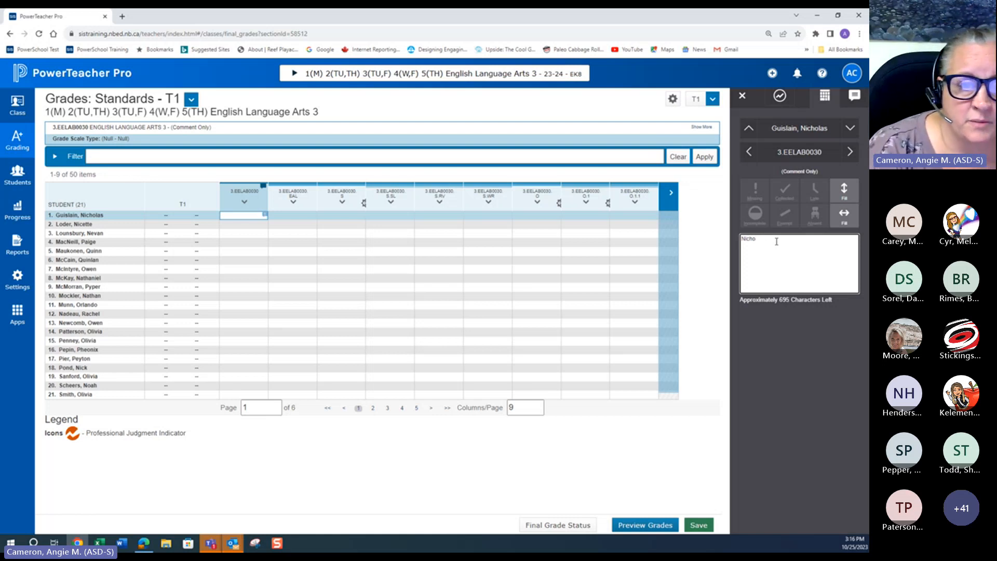
pyautogui.write('k')
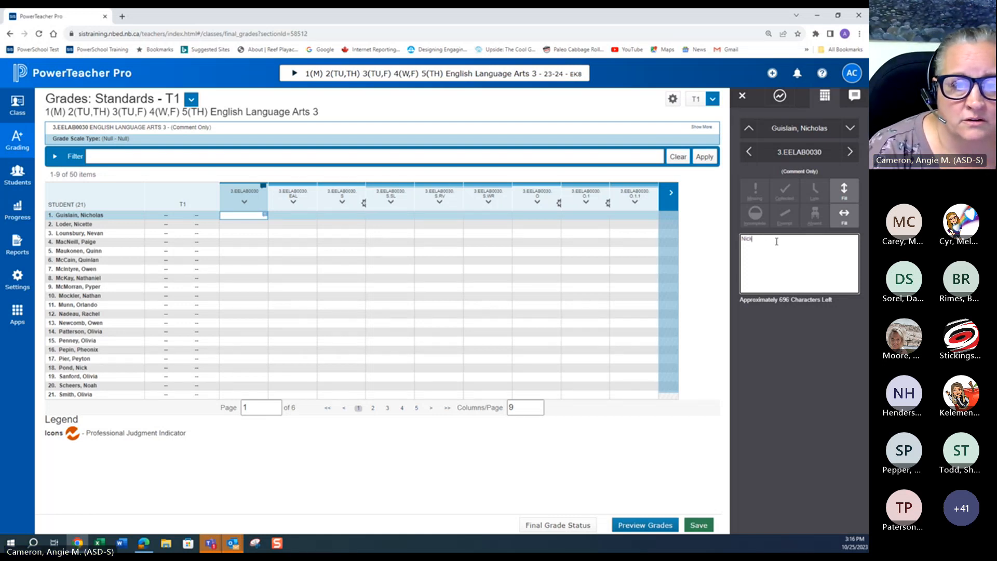
pyautogui.write(' comm')
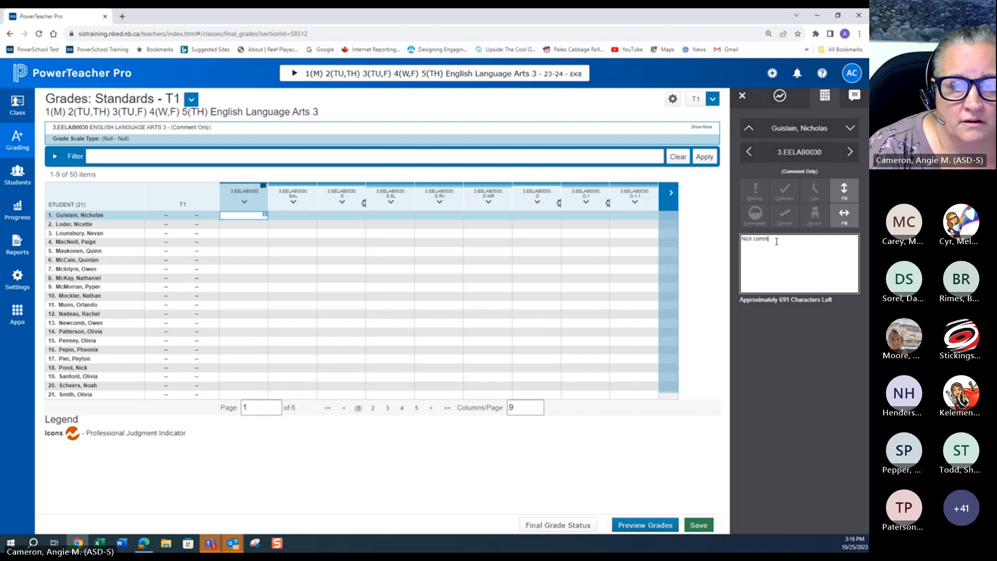
pyautogui.write('ent')
pyautogui.click(844, 190)
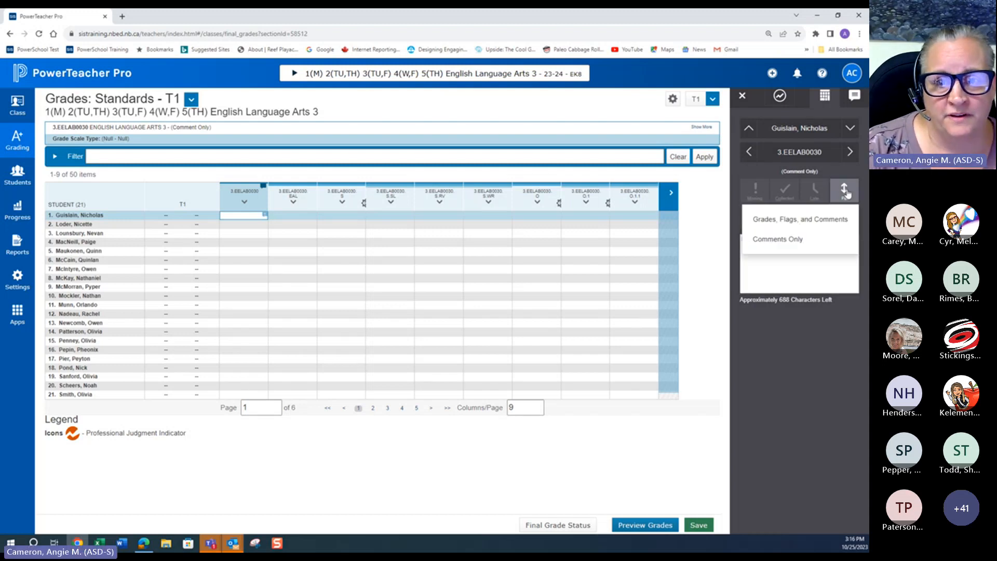
pyautogui.click(766, 243)
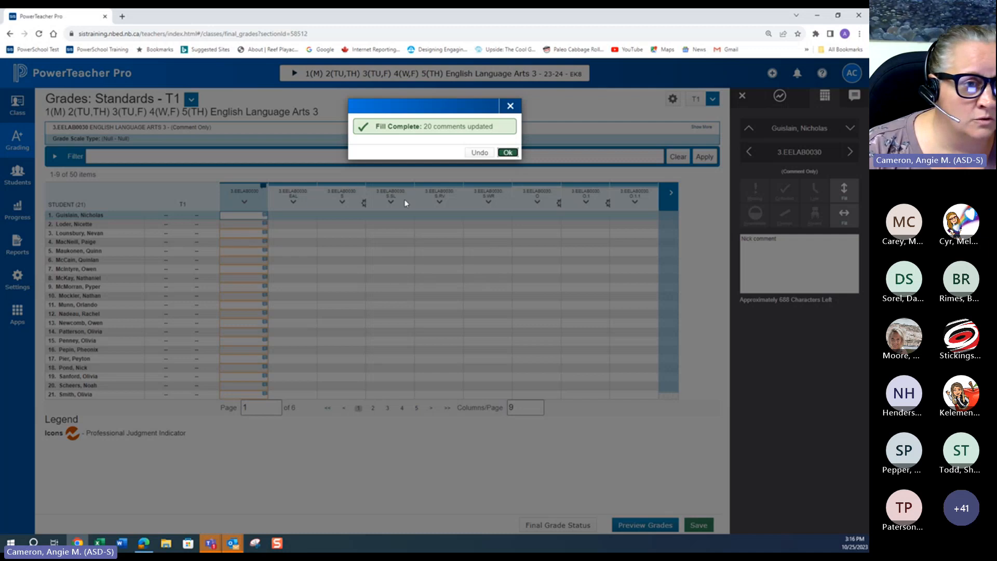
pyautogui.click(506, 154)
# Step: Check the filled comment for several other students in the 3.EELAB0030 column
pyautogui.click(264, 225)
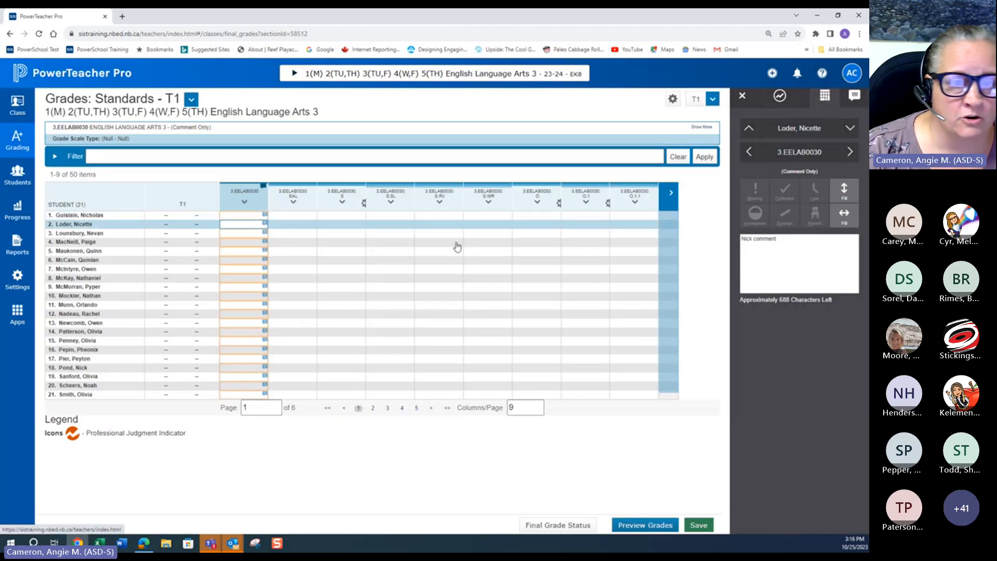
pyautogui.click(755, 250)
pyautogui.click(253, 323)
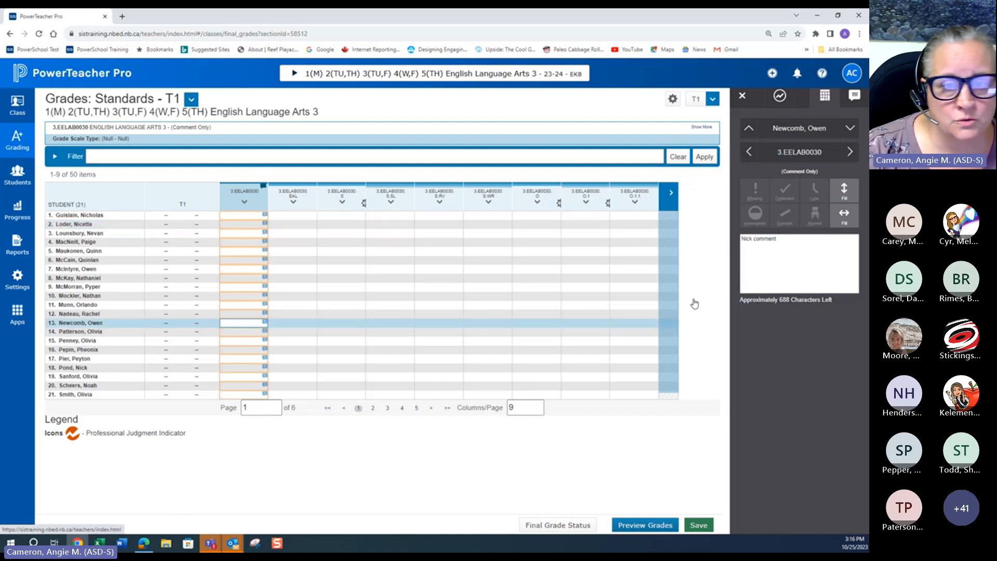
pyautogui.click(756, 252)
pyautogui.click(246, 350)
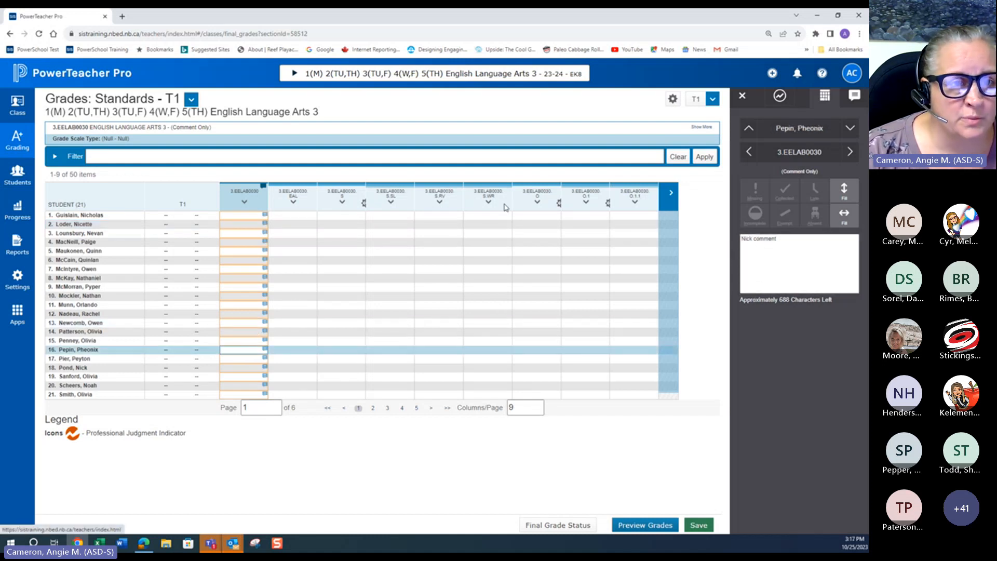
# Step: Switch to the Homeroom class discarding the unsaved changes, then return to English Language Arts 3
pyautogui.click(488, 79)
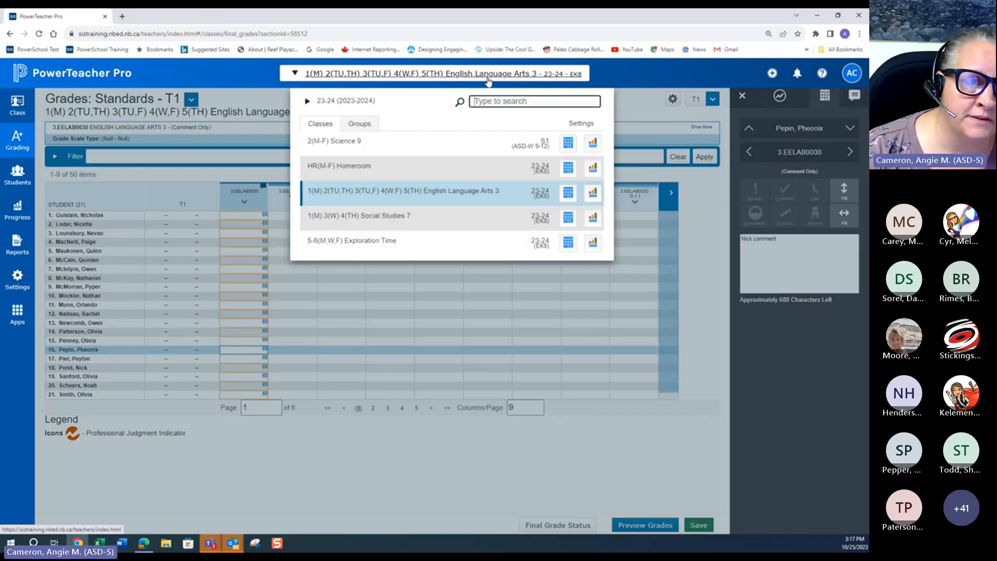
pyautogui.click(360, 168)
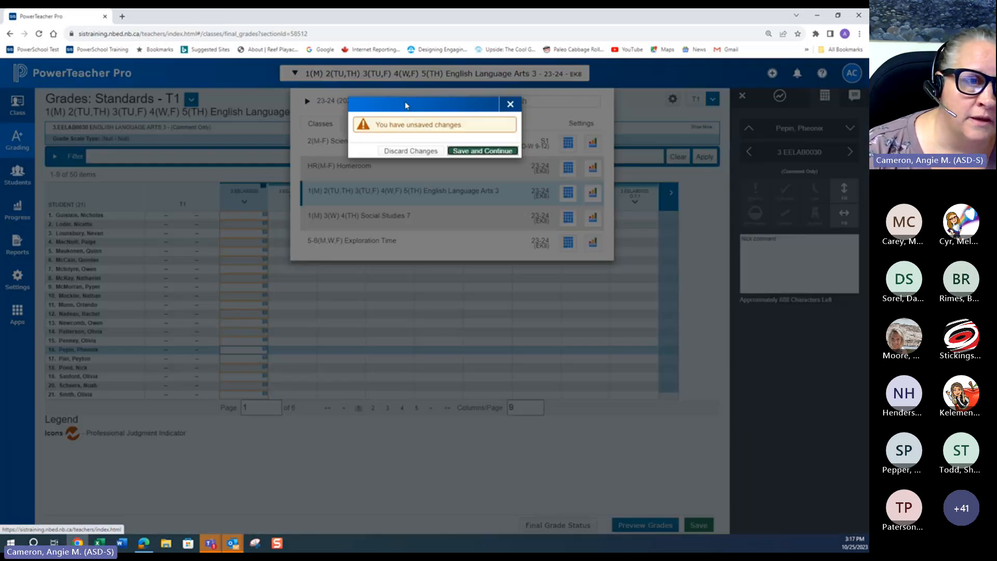
pyautogui.click(397, 156)
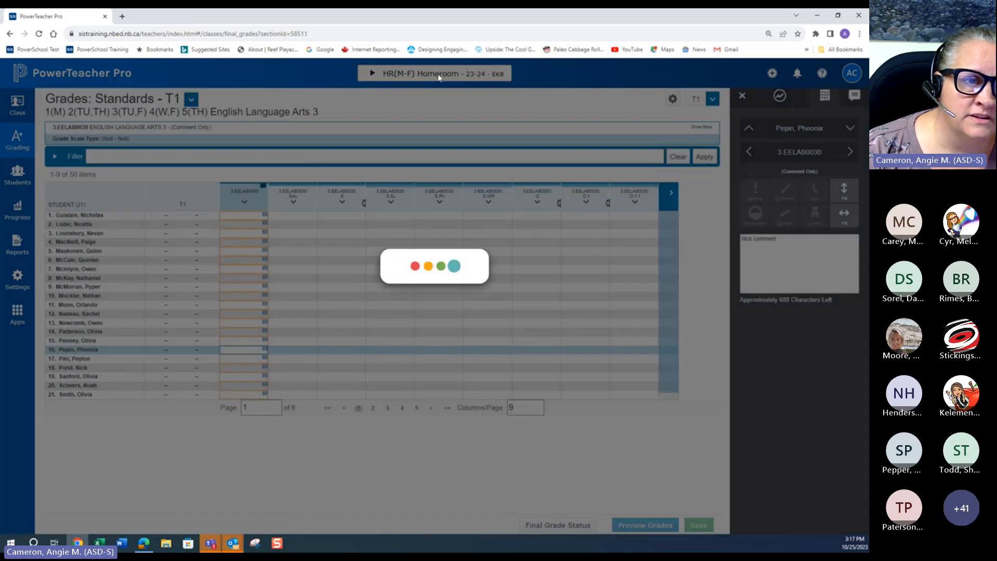
pyautogui.click(438, 75)
pyautogui.click(431, 193)
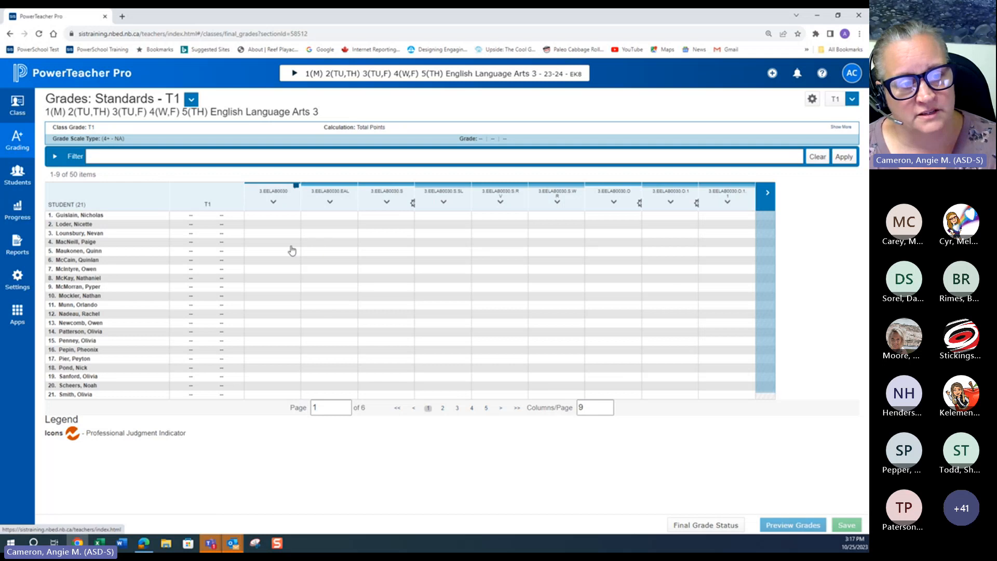
# Step: Enter YES for the first student in the 3.EELAB0030.EAL column
pyautogui.click(276, 288)
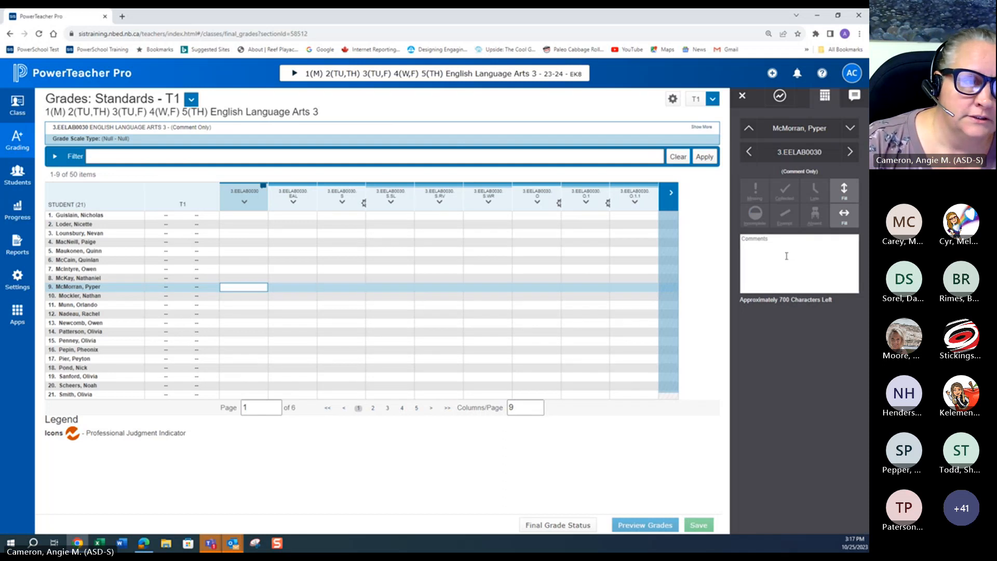
pyautogui.click(236, 316)
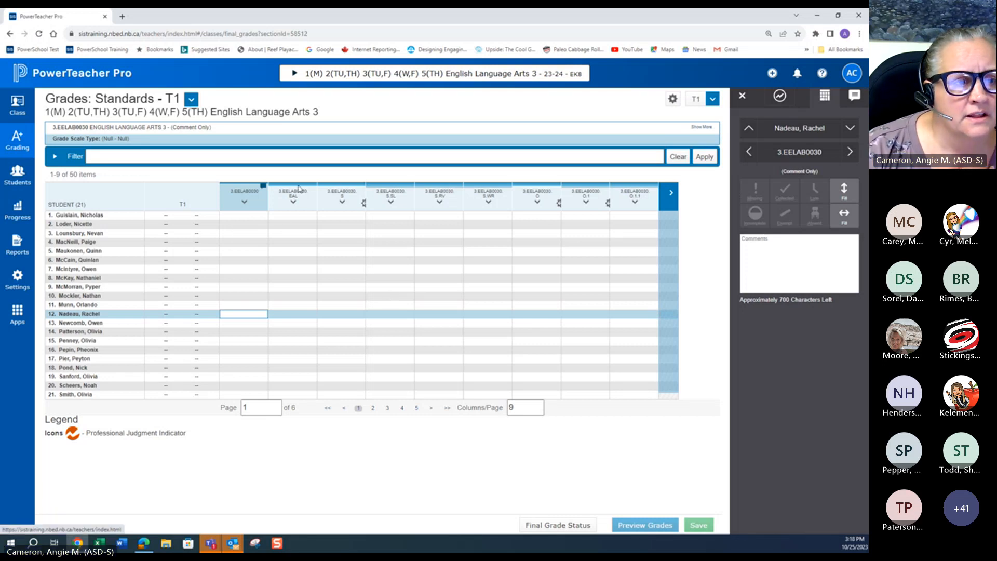
pyautogui.click(292, 217)
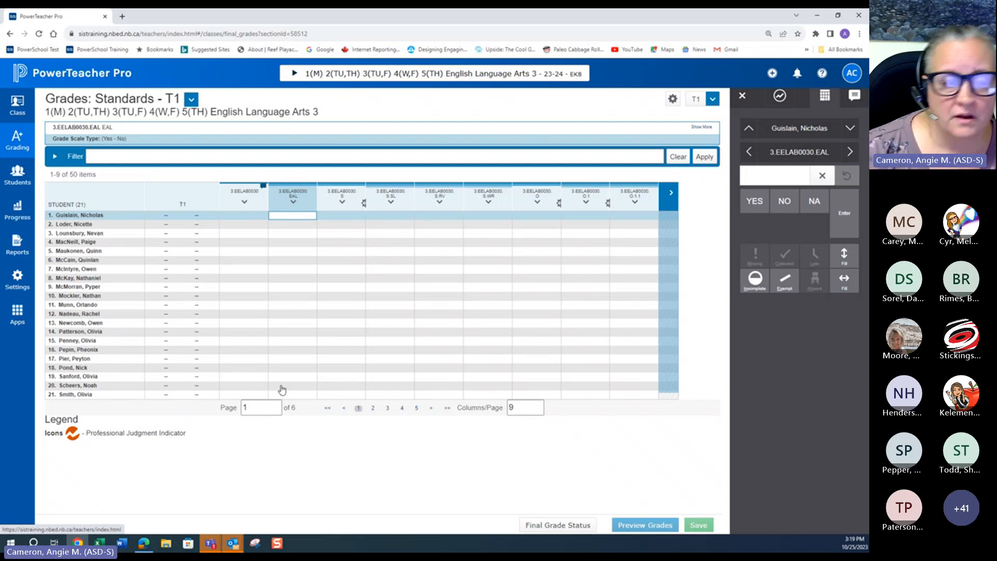
pyautogui.click(747, 213)
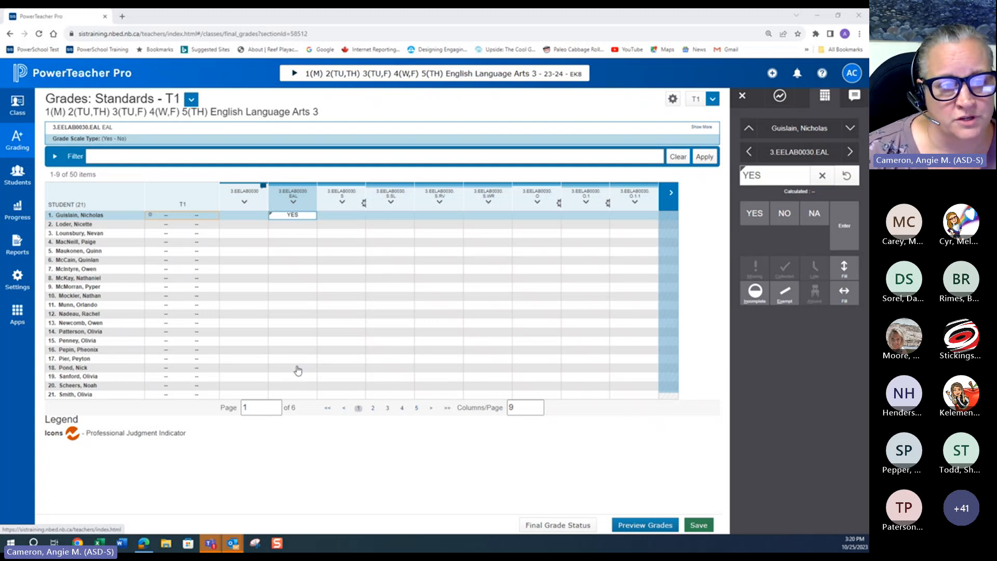
# Step: Set the first student's 3.EELAB0030.S.SL grade to 3 and fill it down to all students
pyautogui.click(341, 217)
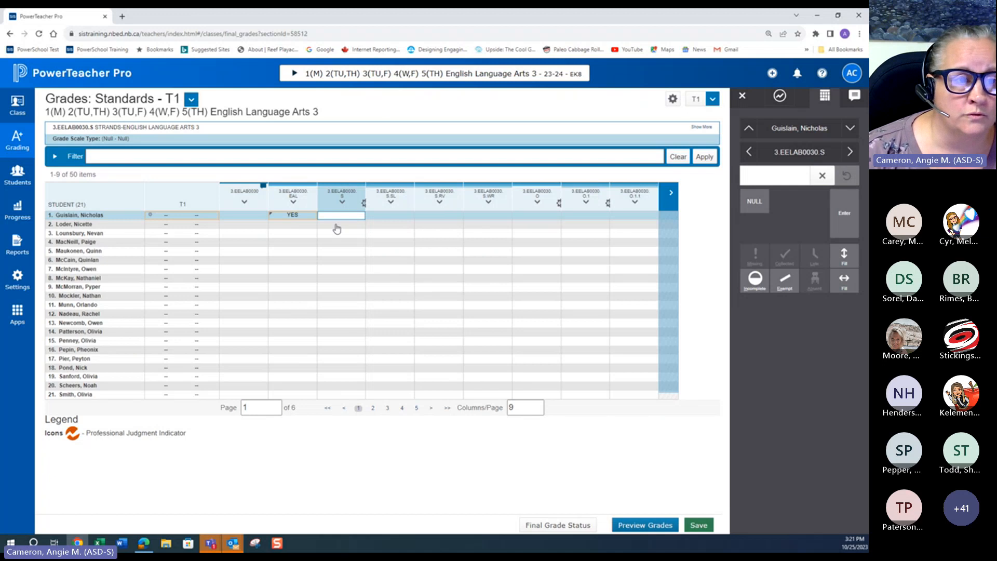
pyautogui.click(380, 218)
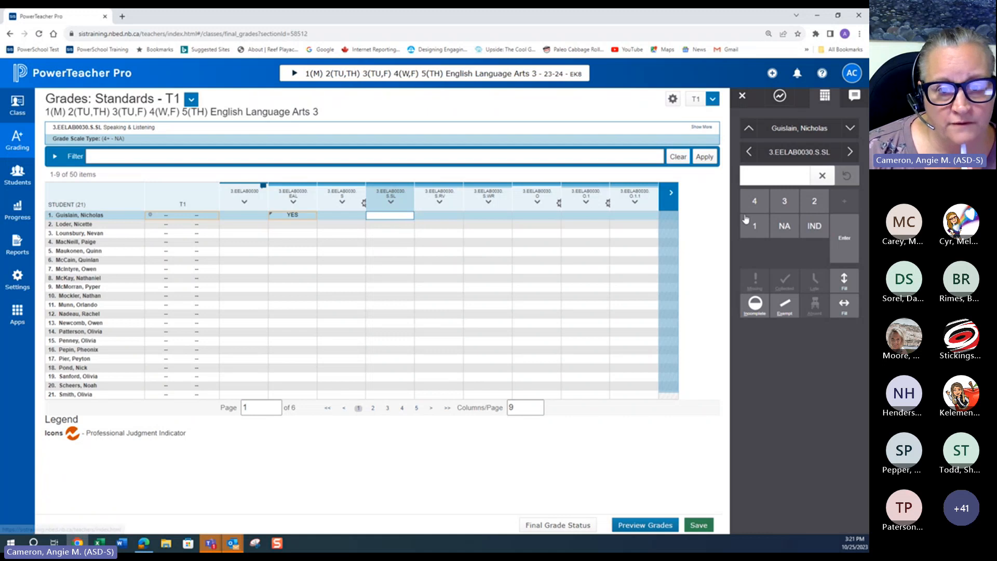
pyautogui.write('1')
pyautogui.click(814, 213)
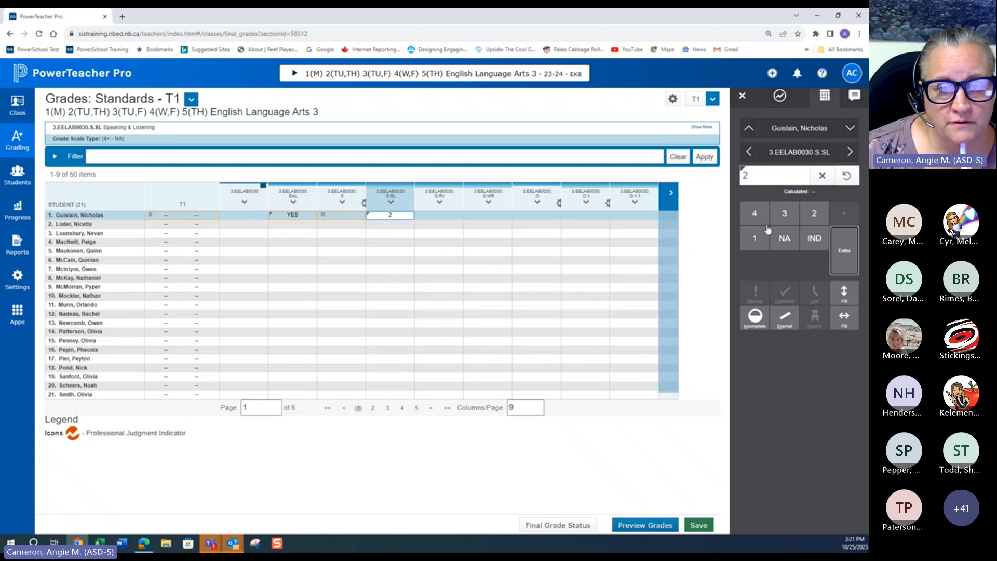
pyautogui.click(783, 217)
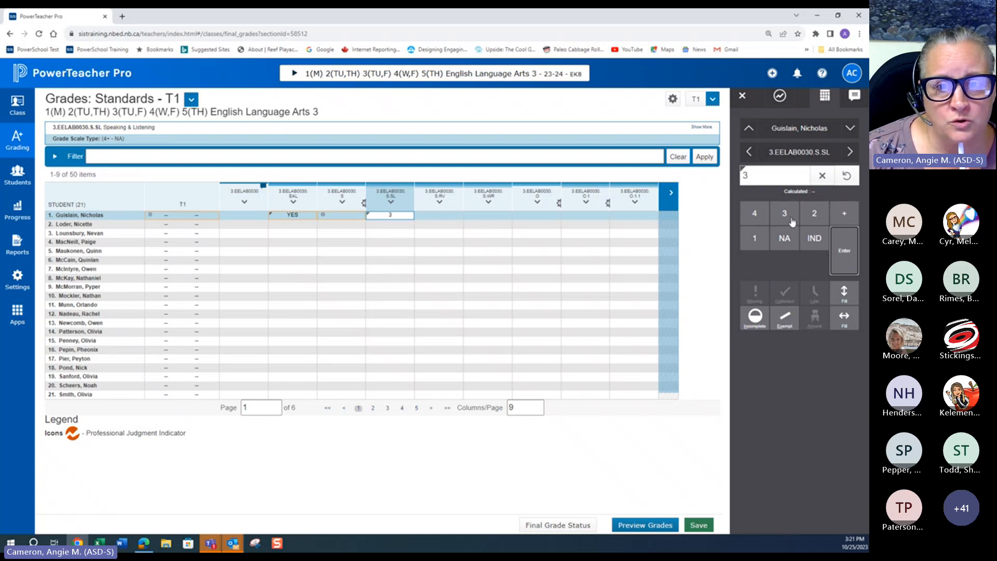
pyautogui.click(845, 215)
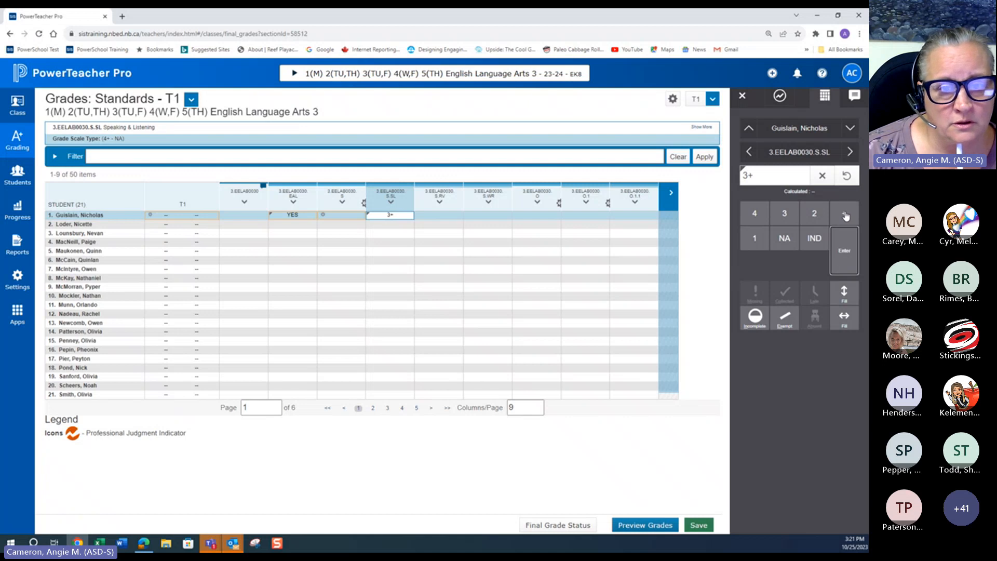
pyautogui.click(755, 215)
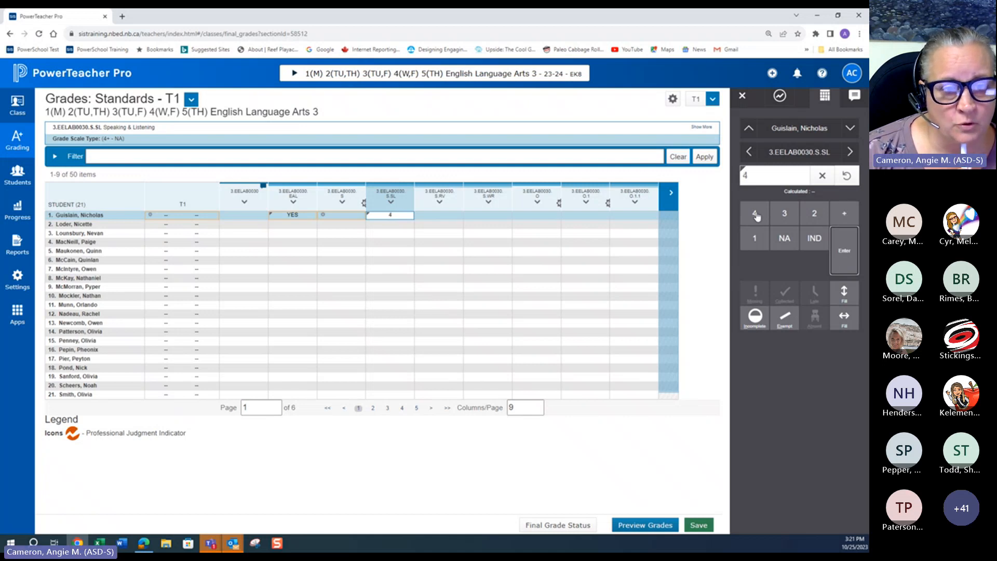
pyautogui.click(846, 215)
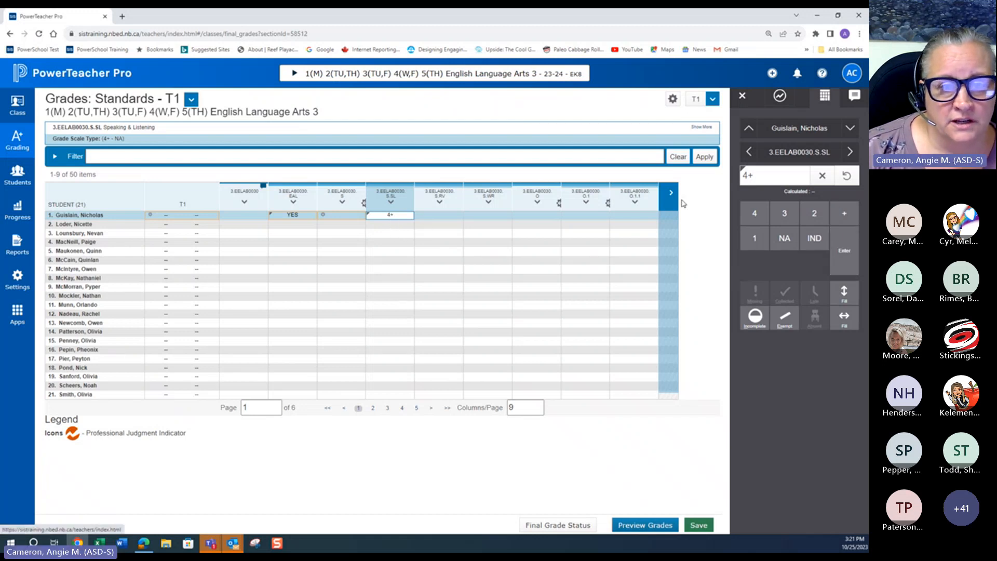
pyautogui.write('3')
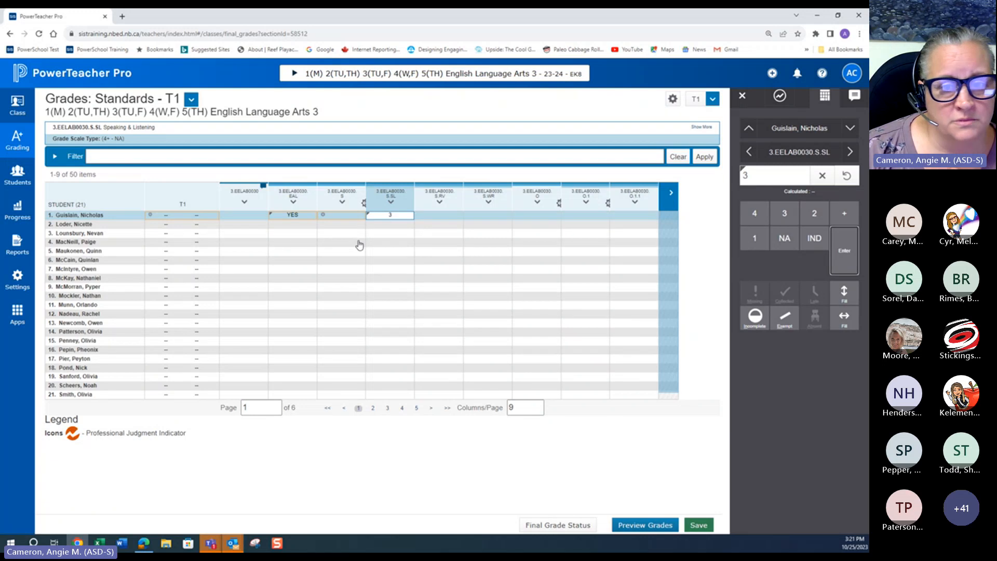
pyautogui.click(846, 293)
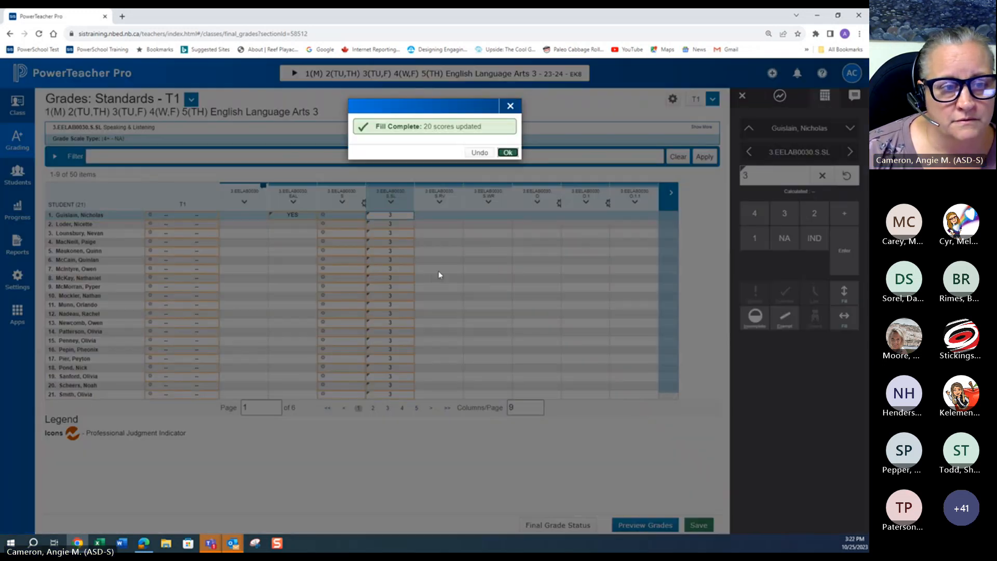
pyautogui.click(508, 152)
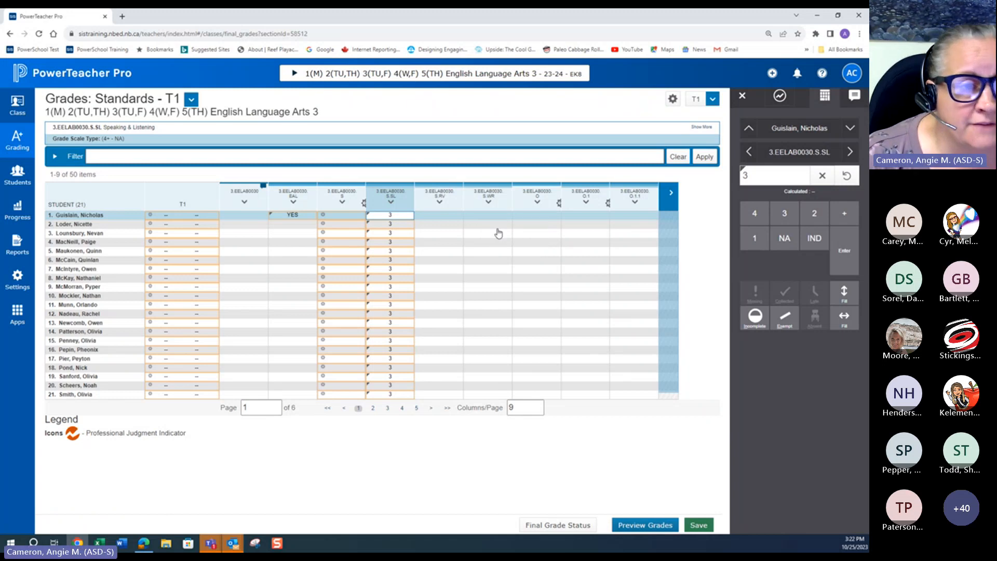
# Step: Change the fourth student's 3.EELAB0030.S.SL grade to 2
pyautogui.click(399, 243)
pyautogui.click(814, 217)
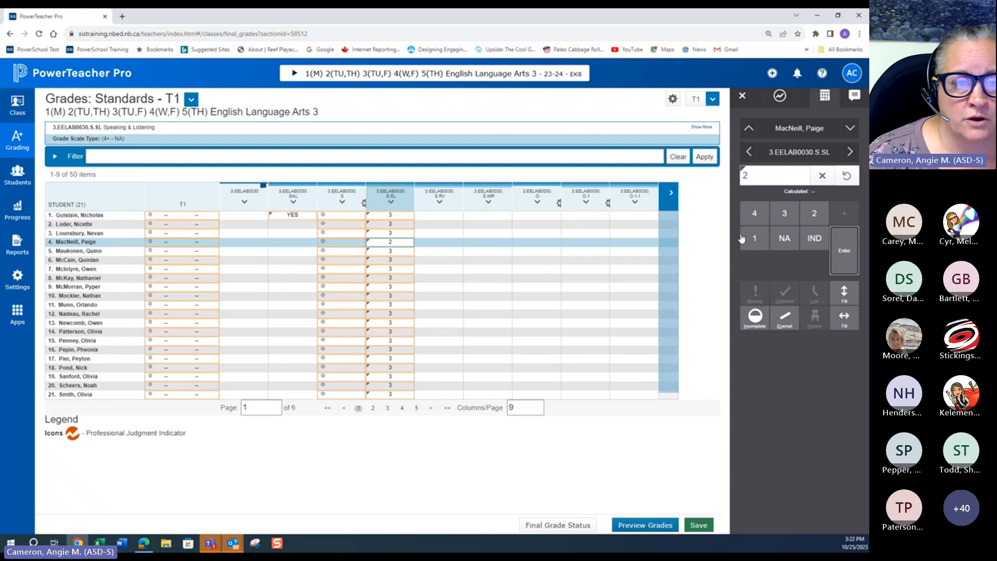
# Step: Change the 3.EELAB0030.S.SL grades of the fifteenth and seventeenth students to 3+ and the twentieth student to 4
pyautogui.click(390, 341)
pyautogui.click(840, 215)
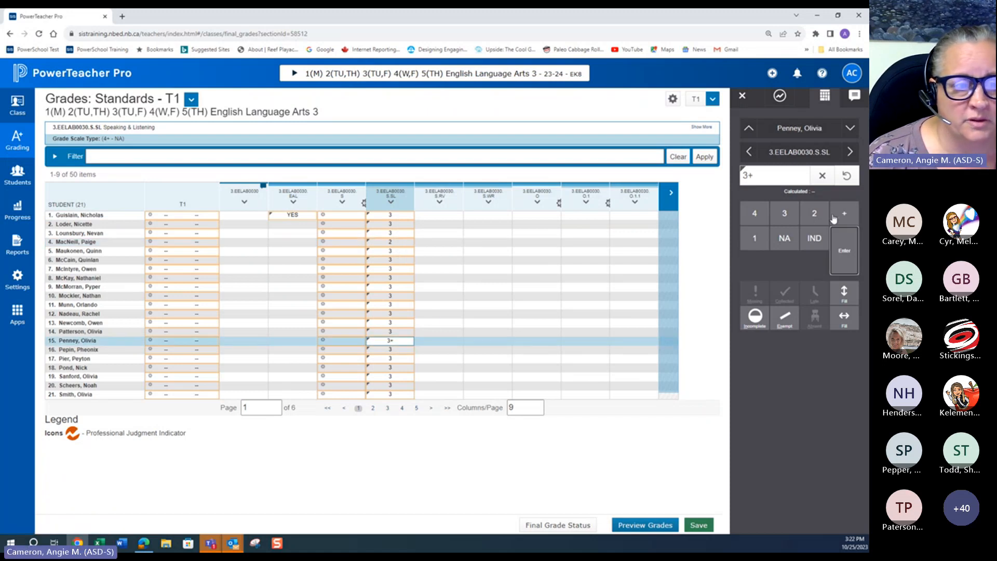
pyautogui.click(401, 359)
pyautogui.click(835, 216)
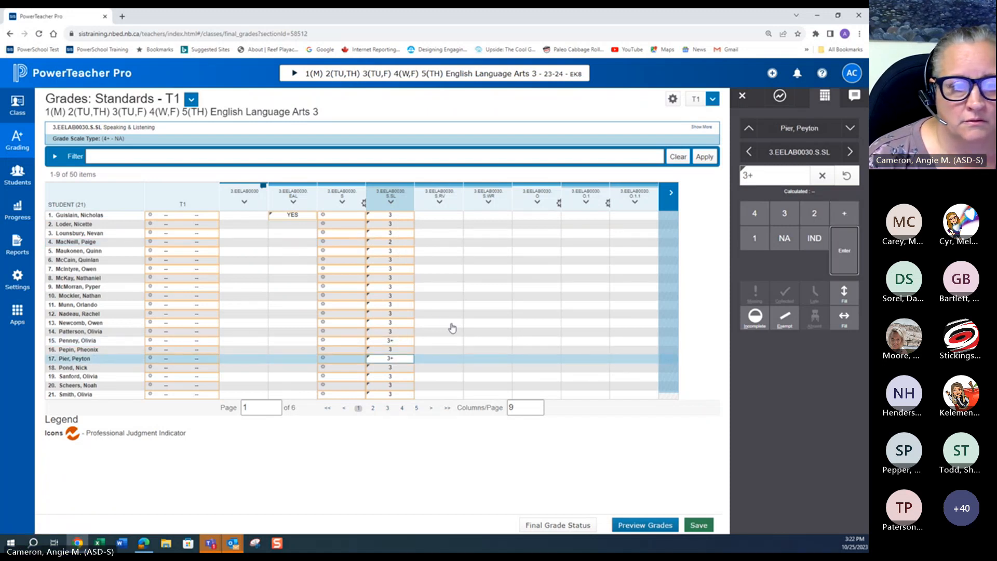
pyautogui.click(398, 389)
pyautogui.click(754, 213)
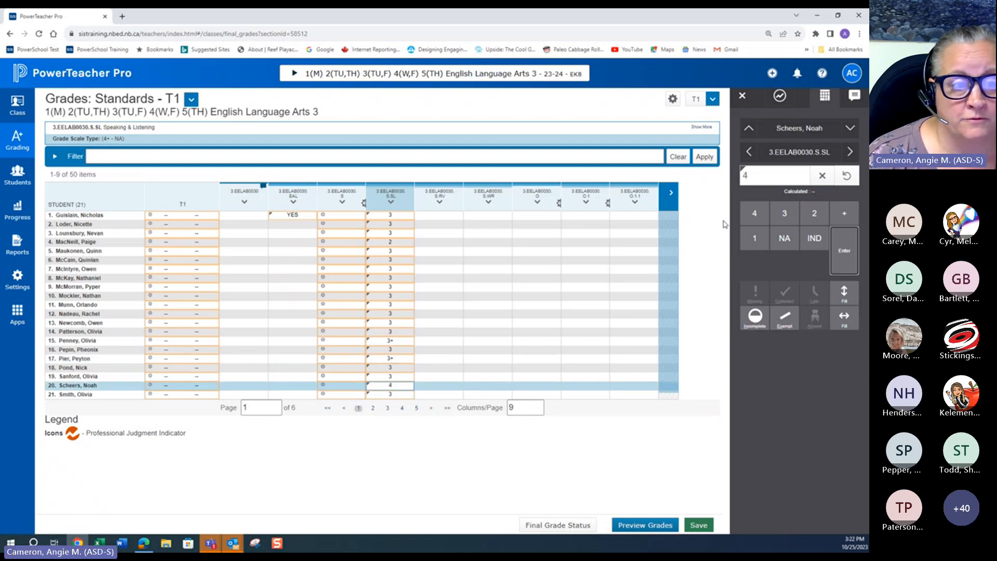
# Step: Change the 3.EELAB0030.S.SL grades of the second student to 3+, the seventh to 4+, and the tenth to 1
pyautogui.click(393, 225)
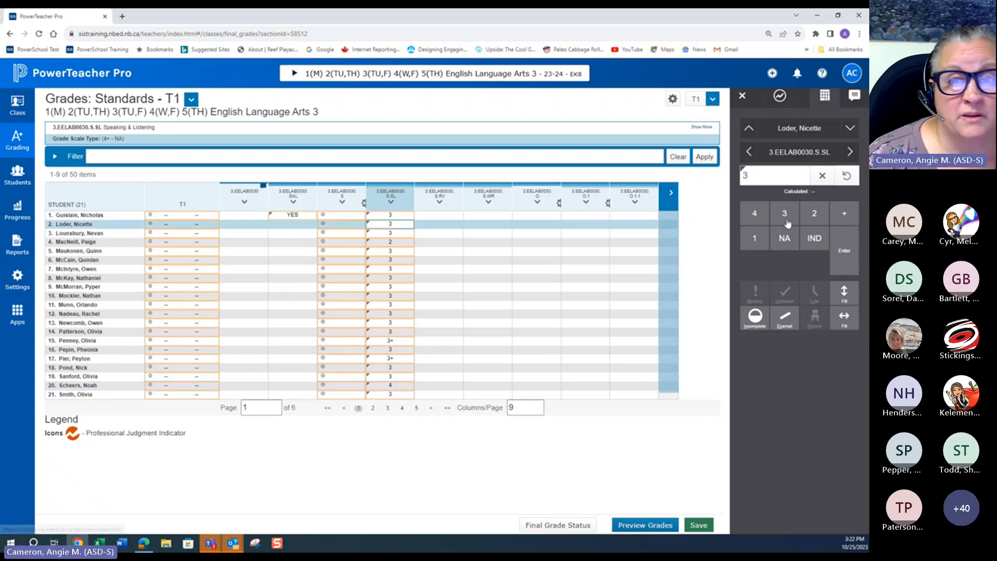
pyautogui.click(845, 213)
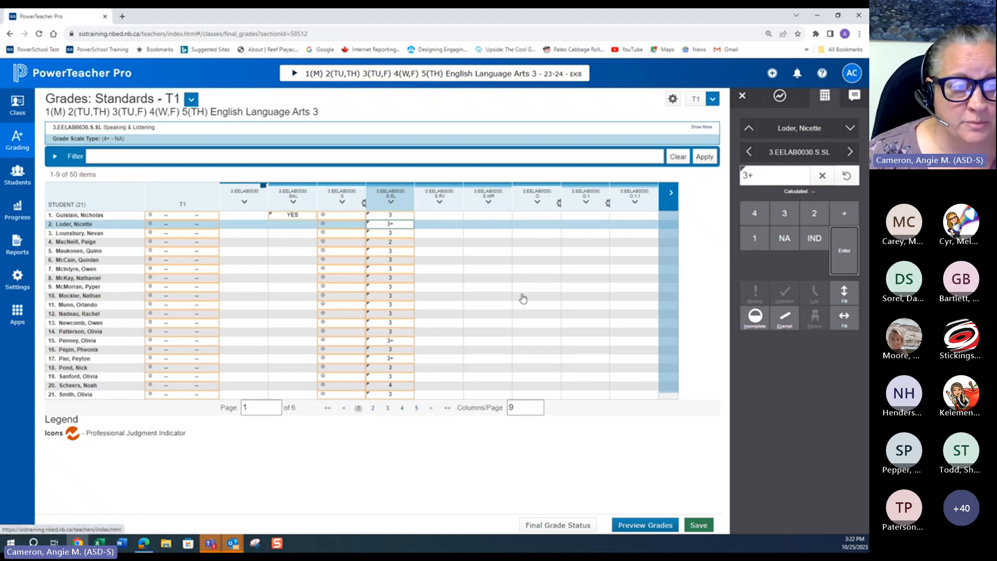
pyautogui.click(390, 269)
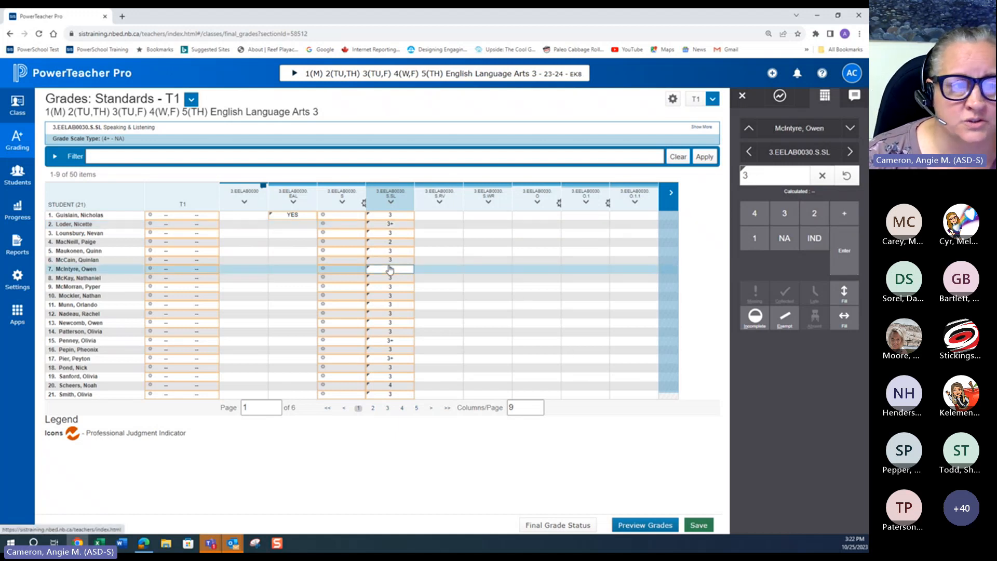
pyautogui.click(754, 213)
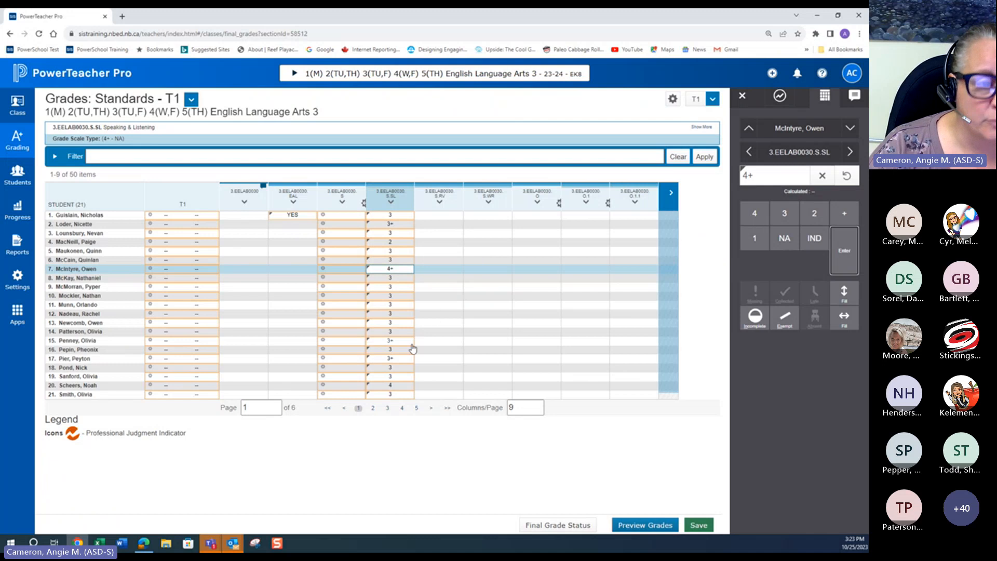
pyautogui.click(391, 297)
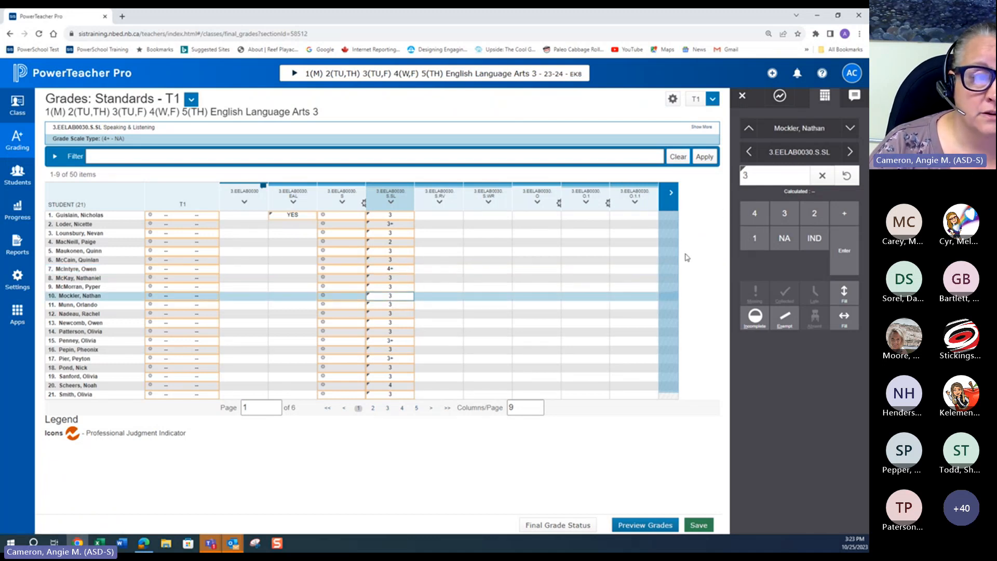
pyautogui.click(753, 239)
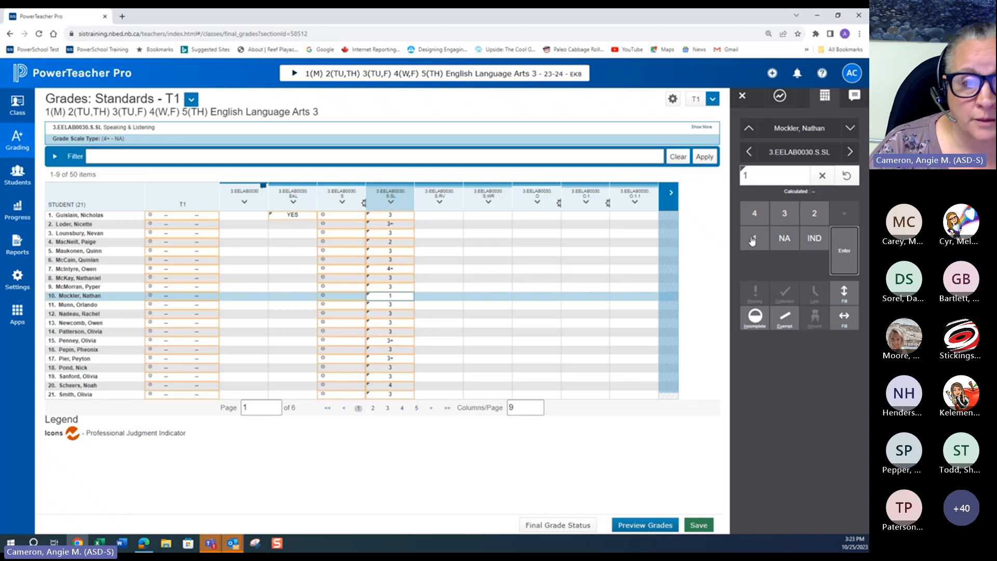
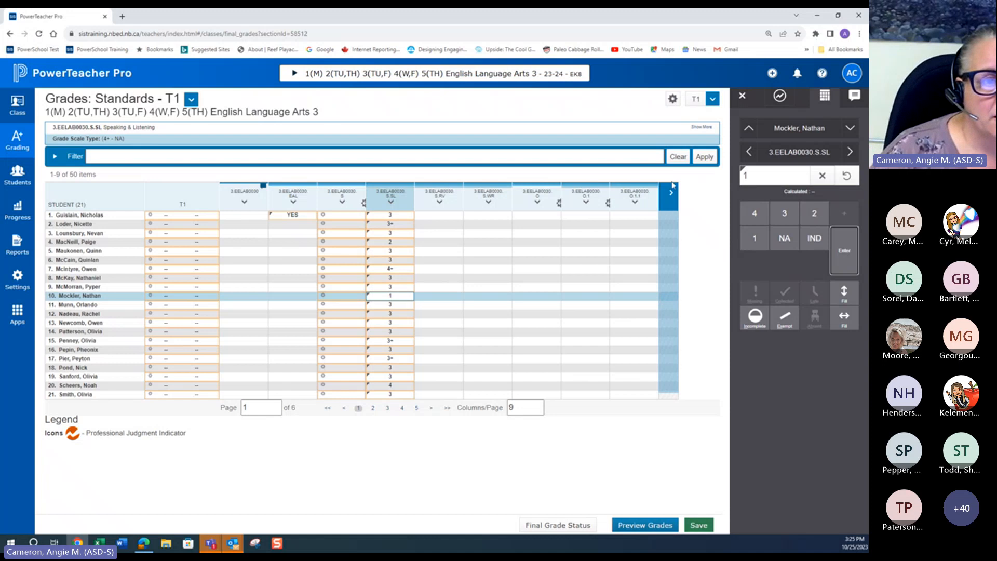
# Step: Set the first student's 3.EELAB0030.S.RV grade to 3 and fill it down to all students
pyautogui.click(444, 219)
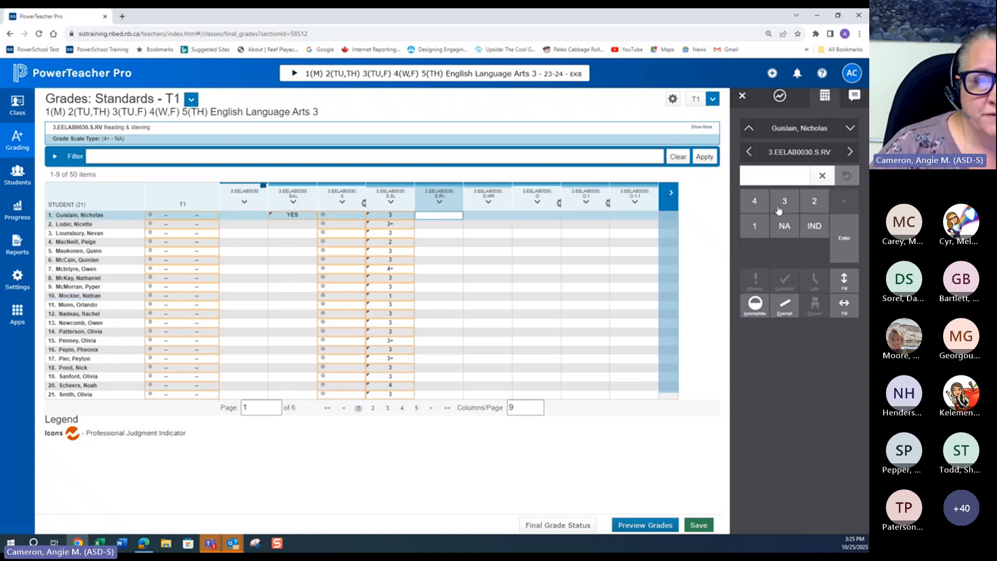
pyautogui.click(776, 208)
pyautogui.click(845, 293)
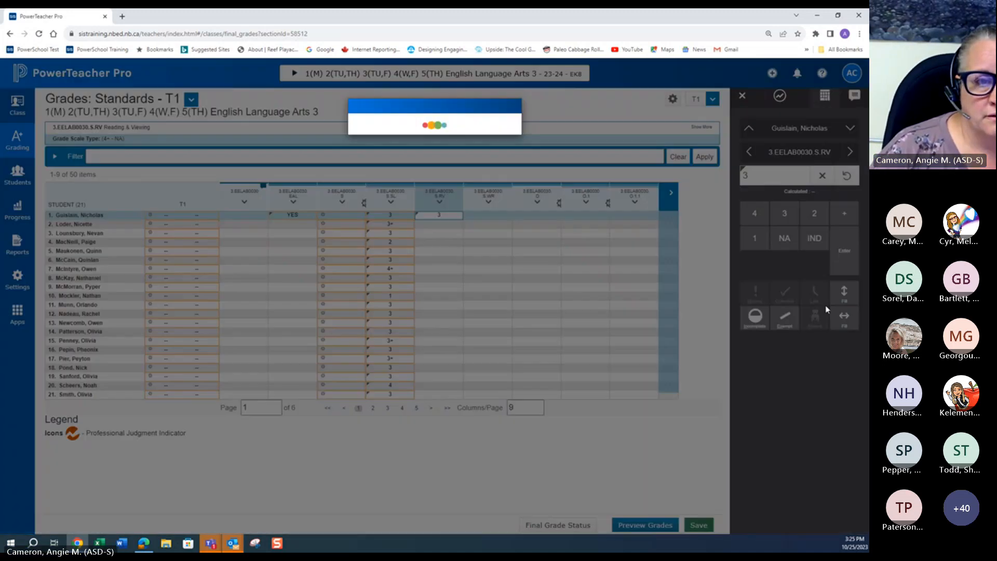
pyautogui.click(507, 152)
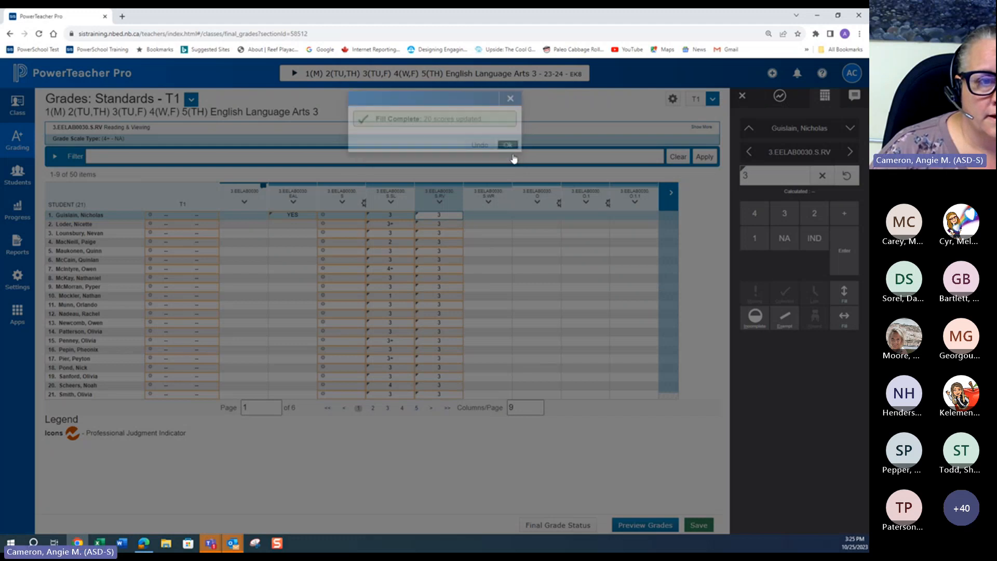
# Step: Set the first student's 3.EELAB0030.S.WR grade to 3+ and fill it down to all students
pyautogui.click(506, 216)
pyautogui.click(785, 201)
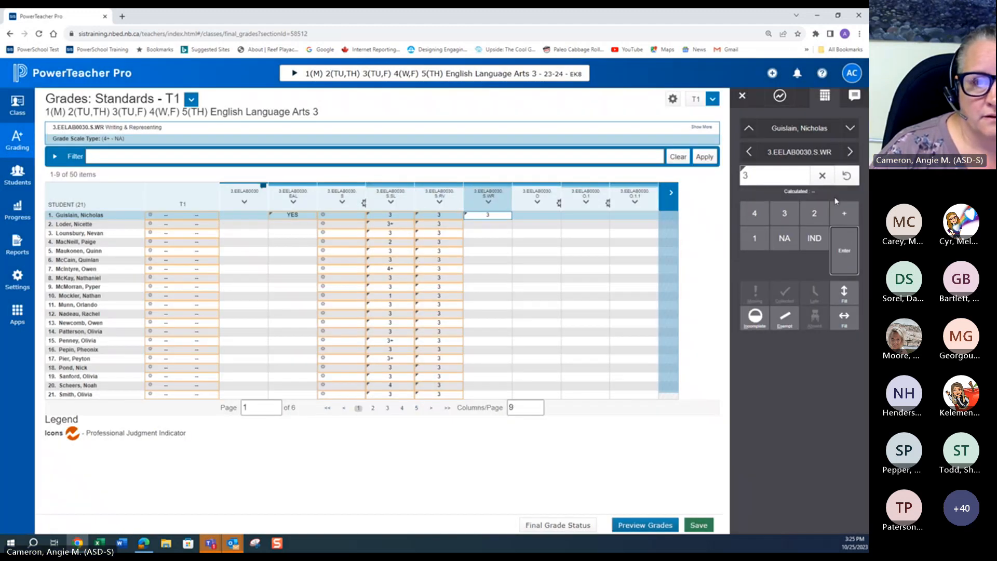
pyautogui.click(844, 213)
pyautogui.click(844, 293)
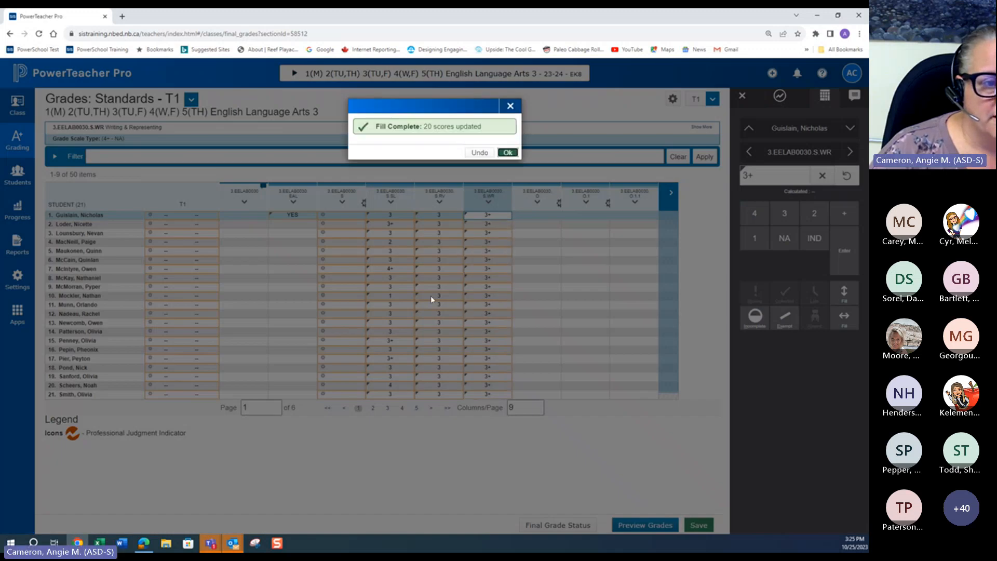
pyautogui.click(478, 240)
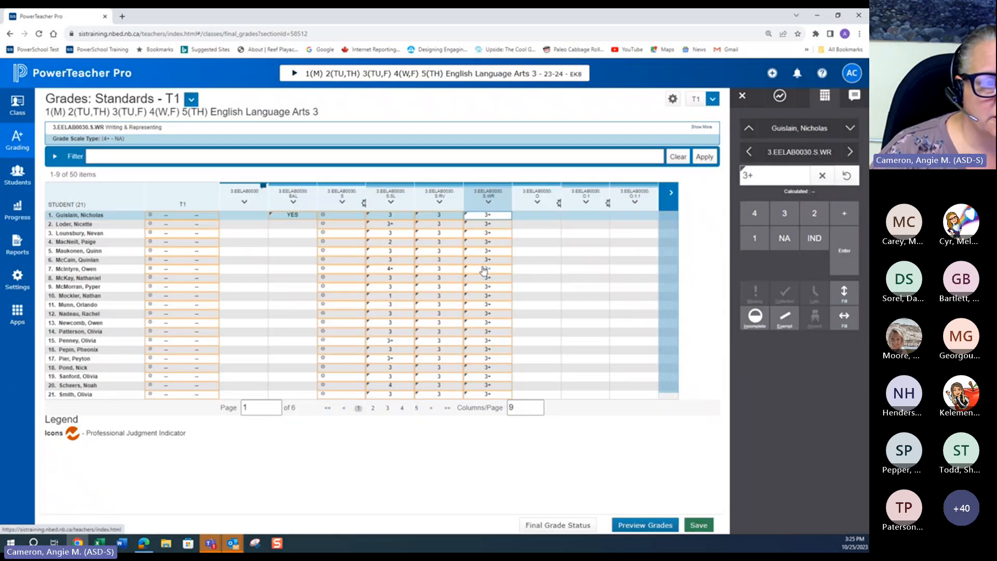
# Step: Change the 3.EELAB0030.S.WR grades of the seventh student to 4 and the eleventh student to 2
pyautogui.click(483, 269)
pyautogui.write('4')
pyautogui.press('Return')
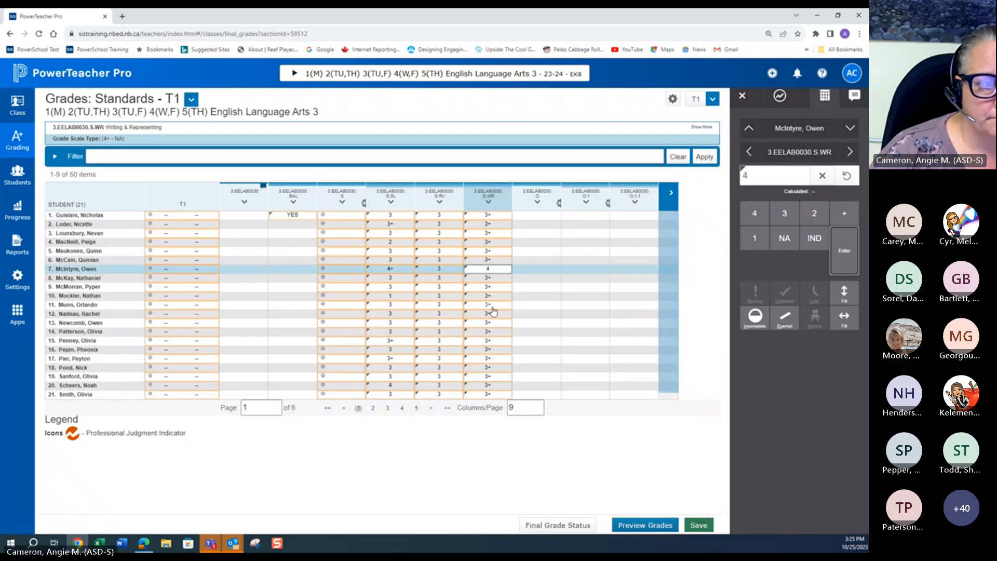
pyautogui.click(491, 307)
pyautogui.write('2')
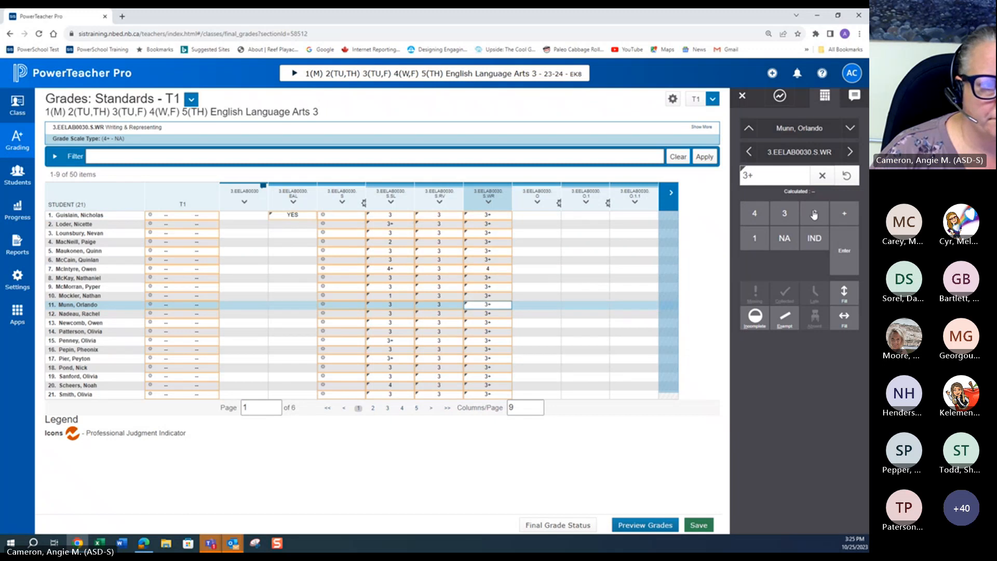
# Step: Change the 3.EELAB0030.S.WR grades of the fifteenth and nineteenth students to 3
pyautogui.click(486, 340)
pyautogui.write('3')
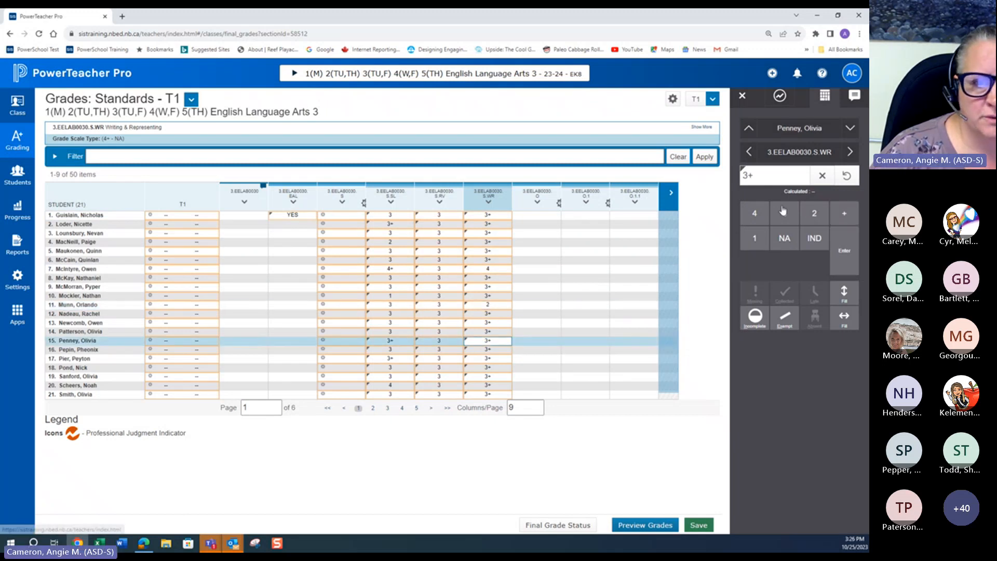
pyautogui.click(477, 377)
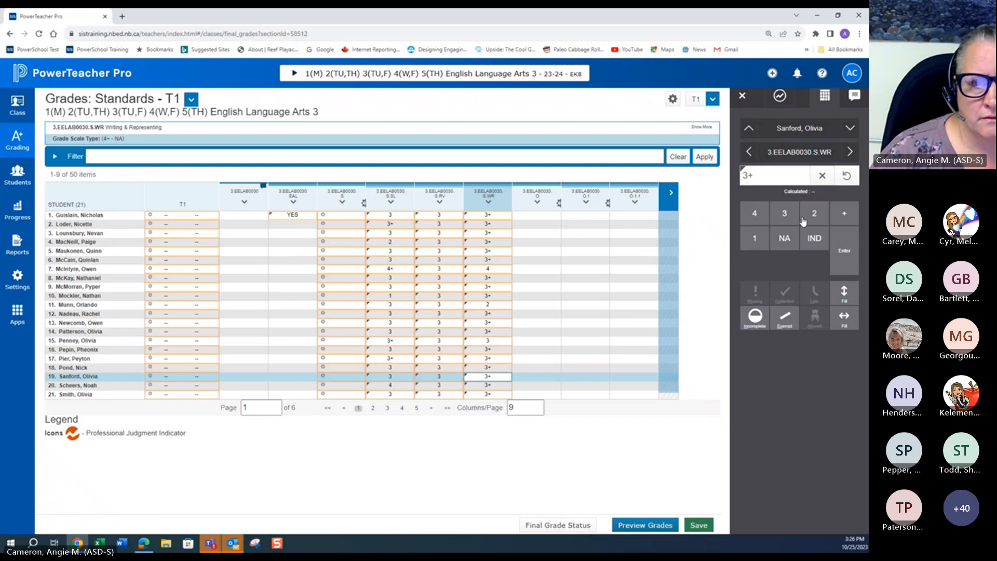
pyautogui.click(785, 217)
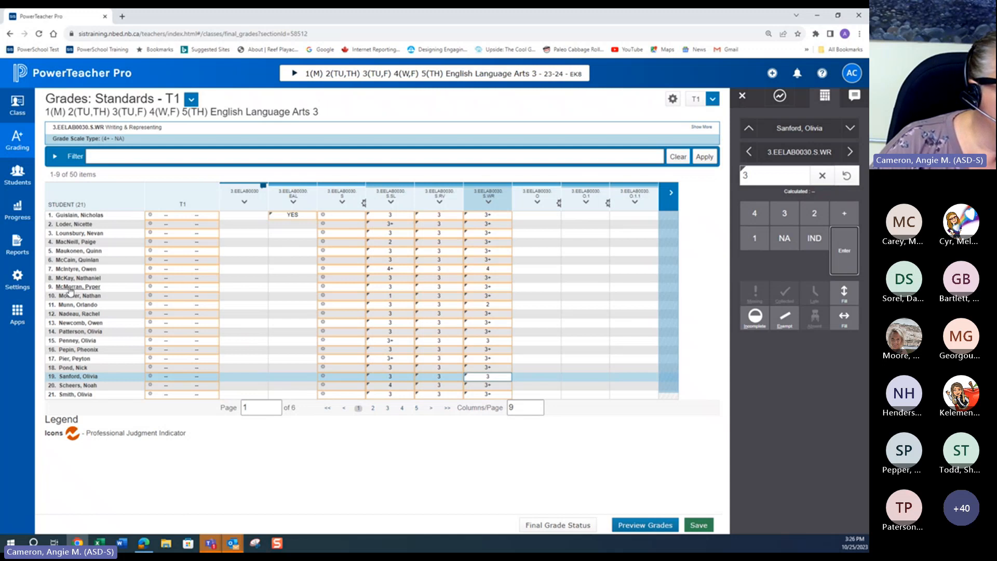
# Step: Set the ninth student's S.SL, S.RV and S.WR grades to IND
pyautogui.click(388, 289)
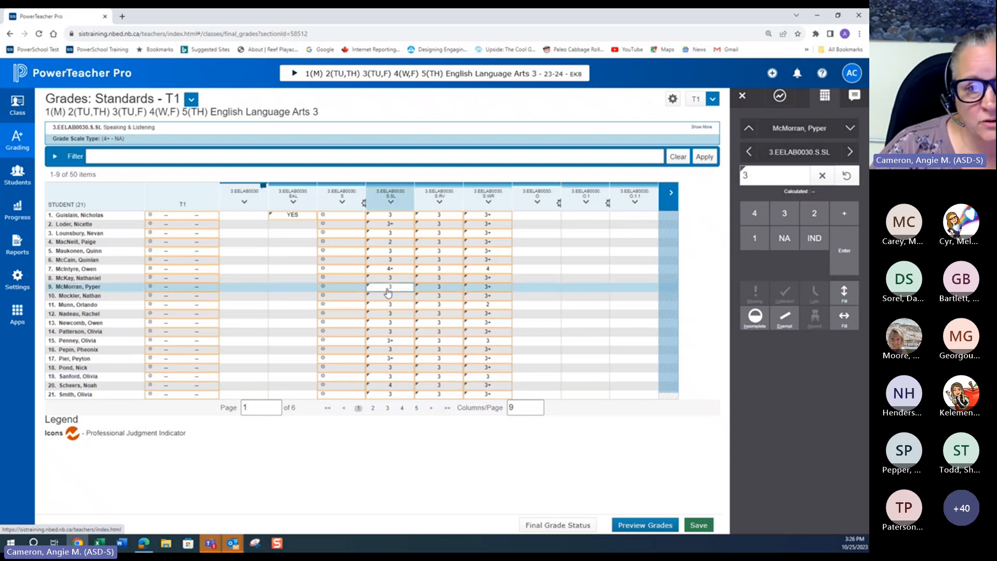
pyautogui.click(813, 239)
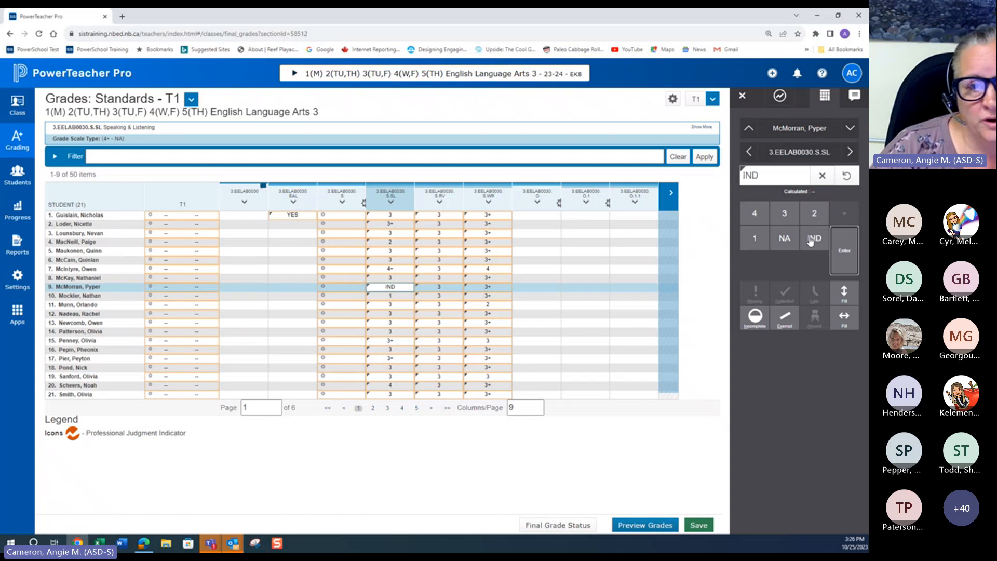
pyautogui.press('Return')
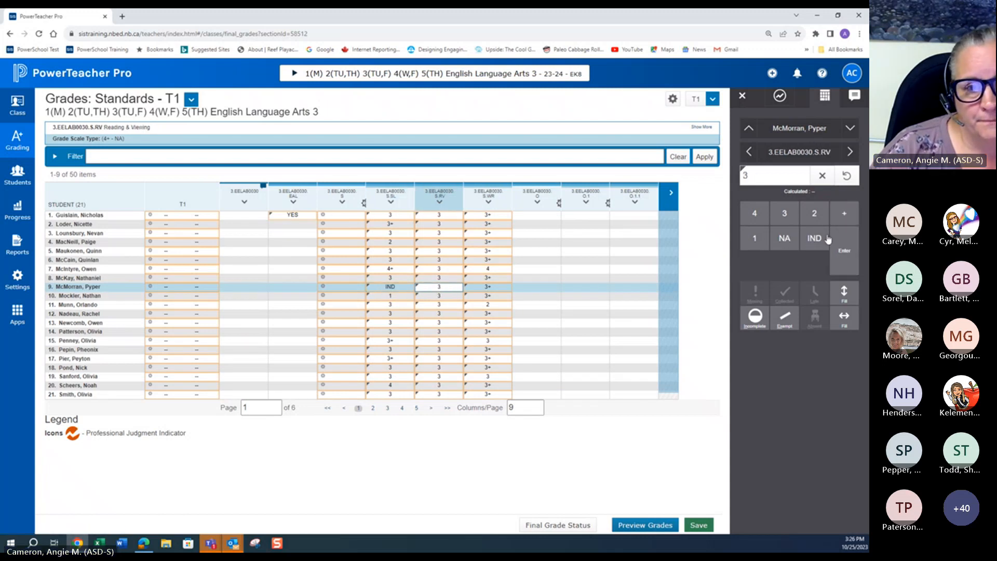
pyautogui.click(825, 238)
pyautogui.click(488, 287)
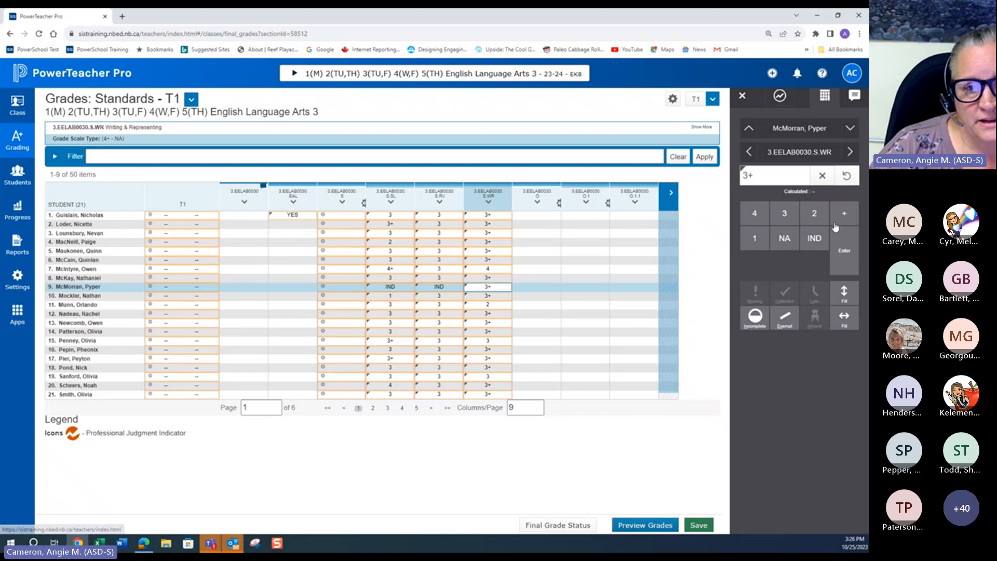
pyautogui.click(814, 237)
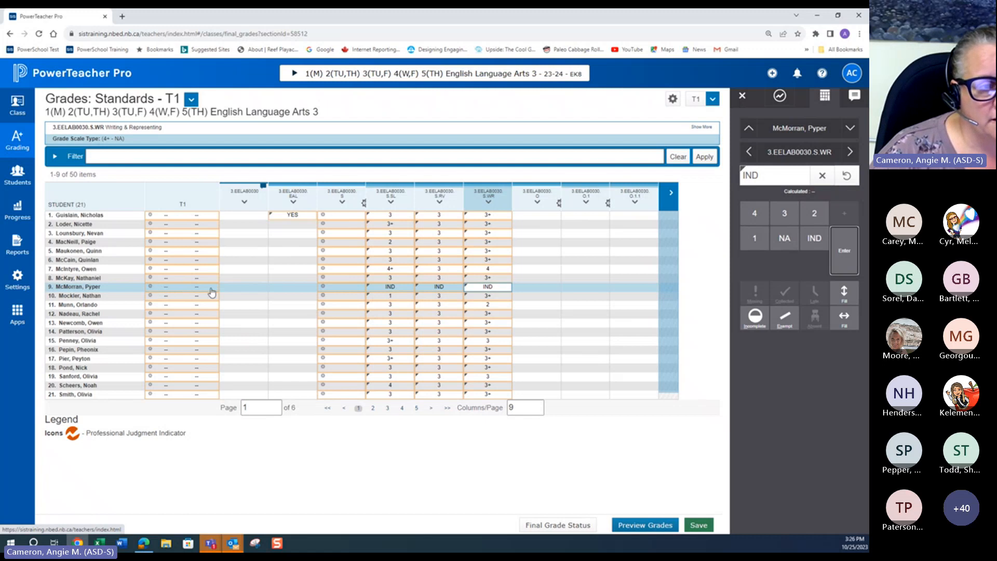
# Step: Open the ninth student's 3.EELAB0030 comment box
pyautogui.click(246, 288)
pyautogui.click(768, 241)
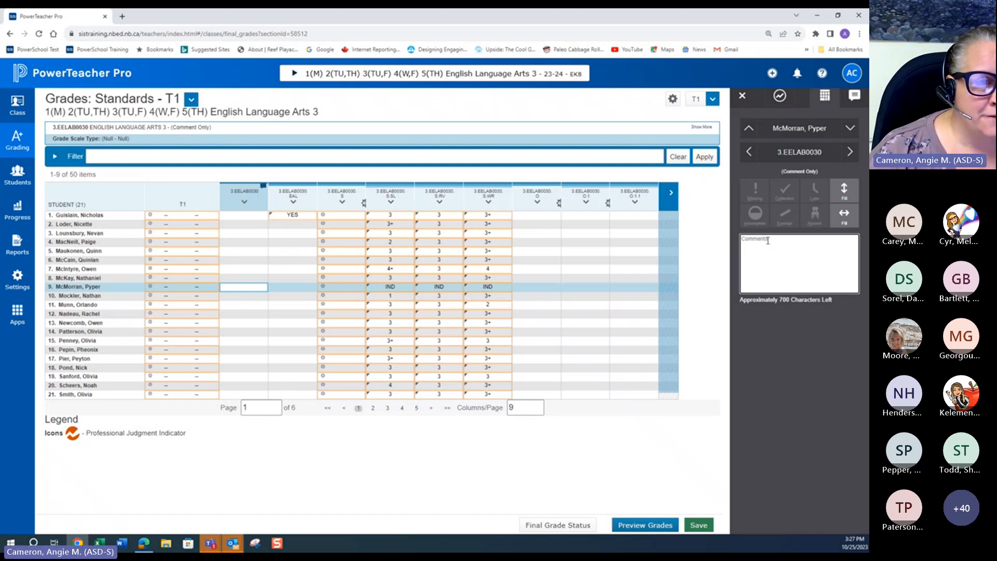
# Step: Switch to the 1(M) 3(W) 4(TH) Social Studies 7 class
pyautogui.click(475, 76)
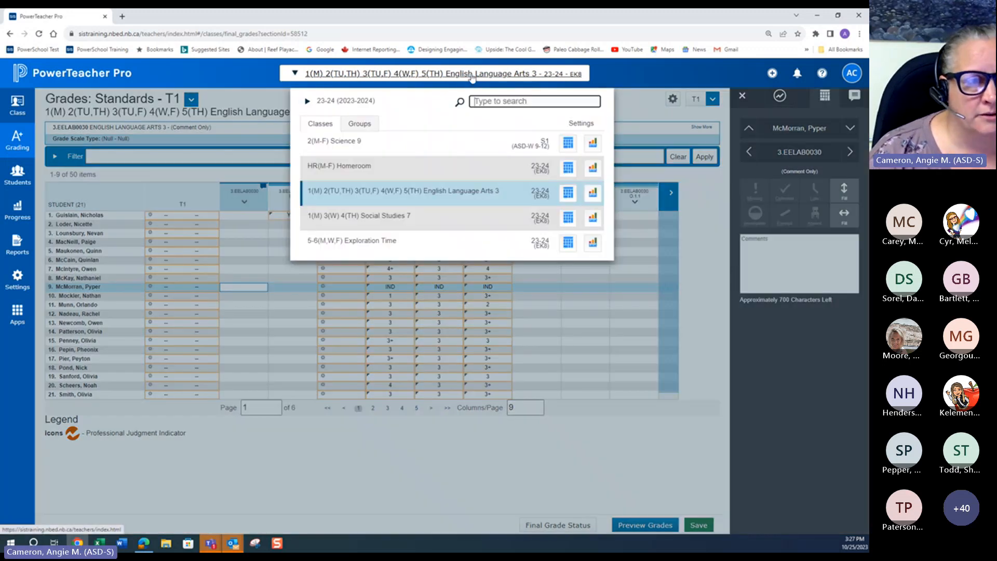
pyautogui.click(383, 215)
pyautogui.click(458, 153)
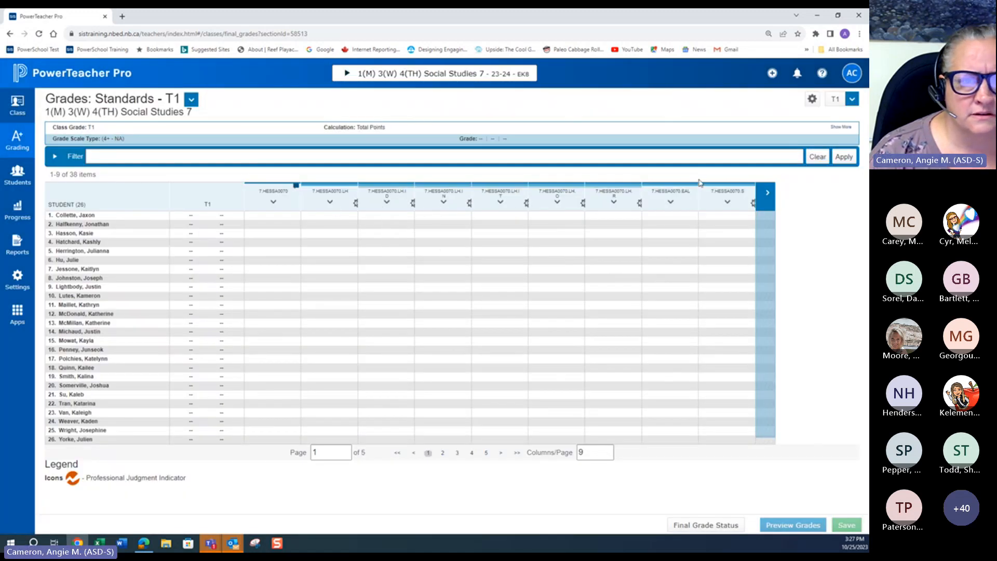
# Step: Browse the Social Studies 7 standards columns across column pages
pyautogui.click(767, 193)
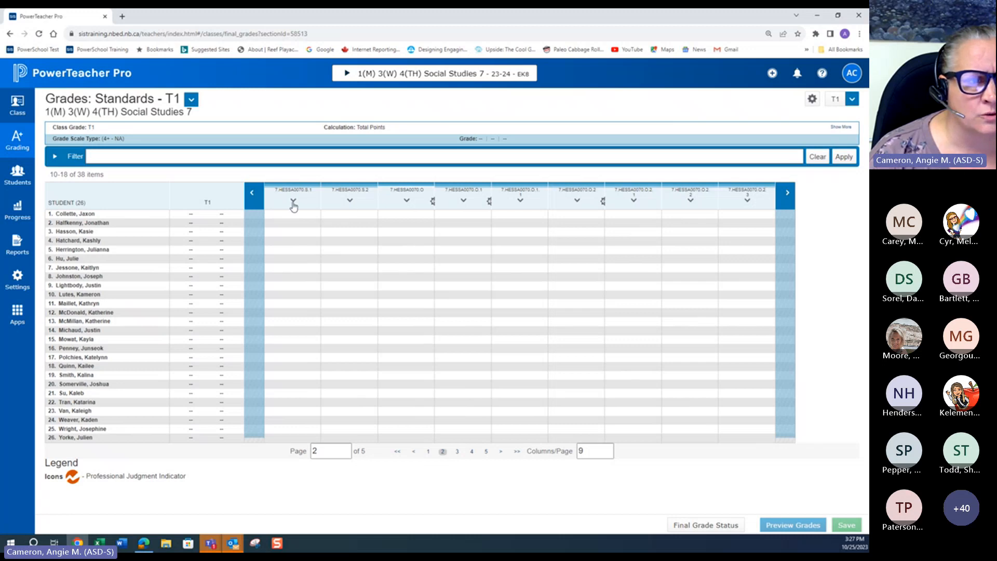
pyautogui.click(253, 195)
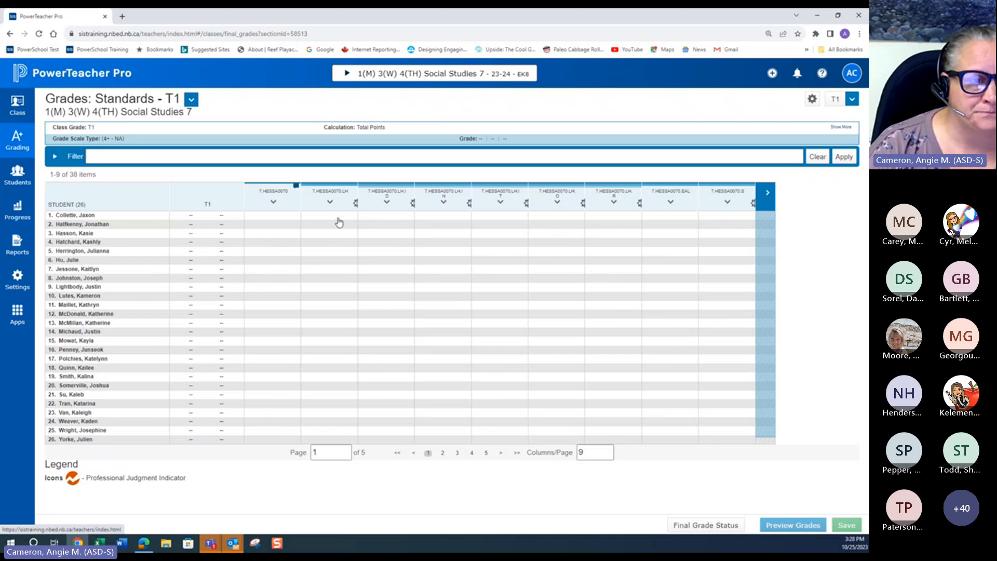
pyautogui.click(768, 196)
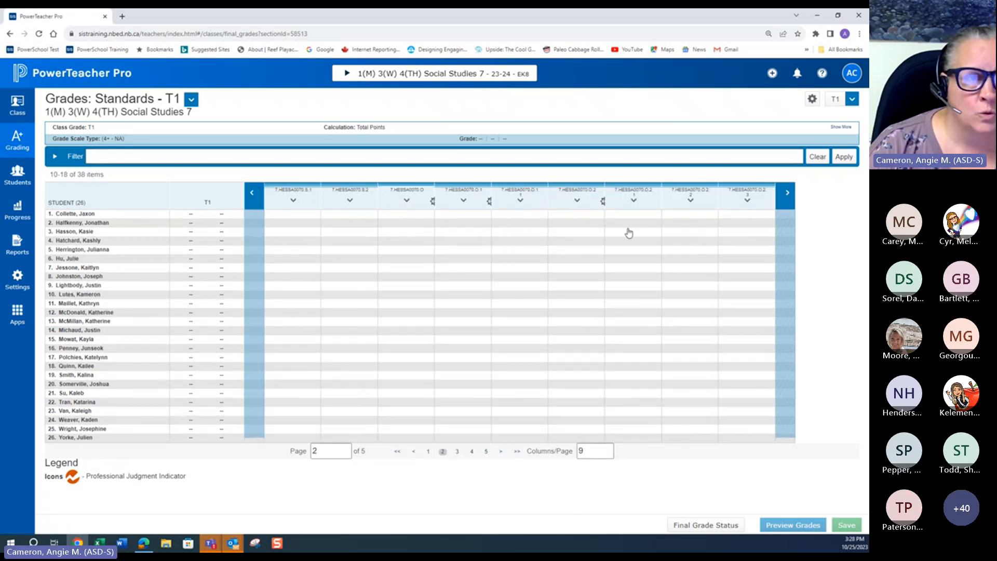
pyautogui.click(294, 202)
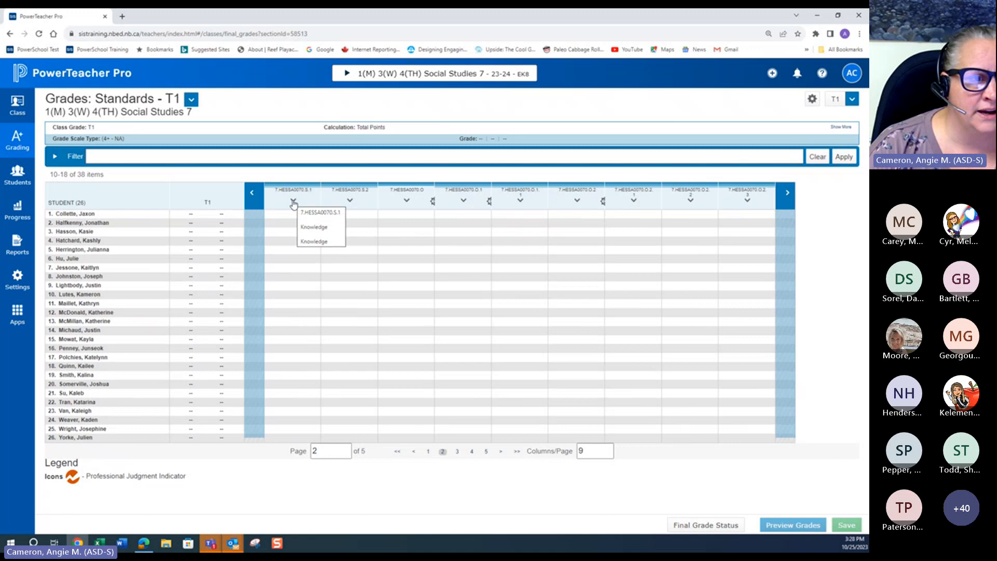
pyautogui.click(356, 201)
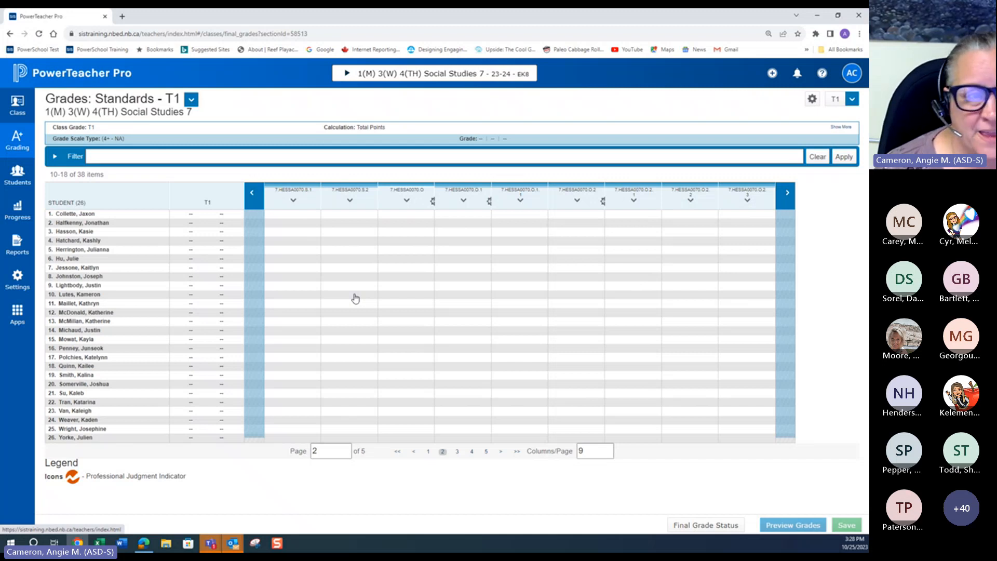
# Step: Set the 7.HESSA0070.S.2 grade to NA for the second, fourth and seventh students
pyautogui.click(349, 228)
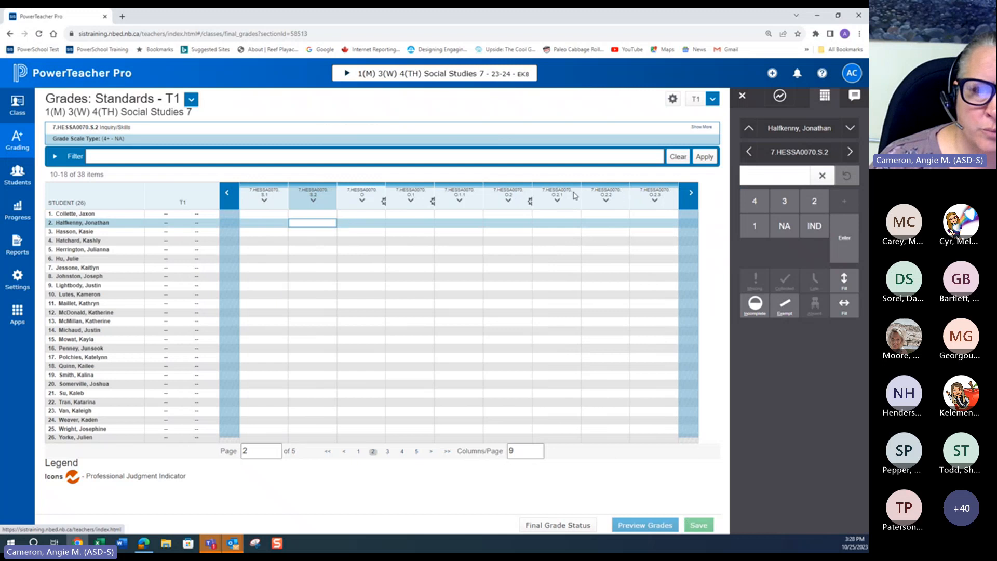
pyautogui.click(792, 235)
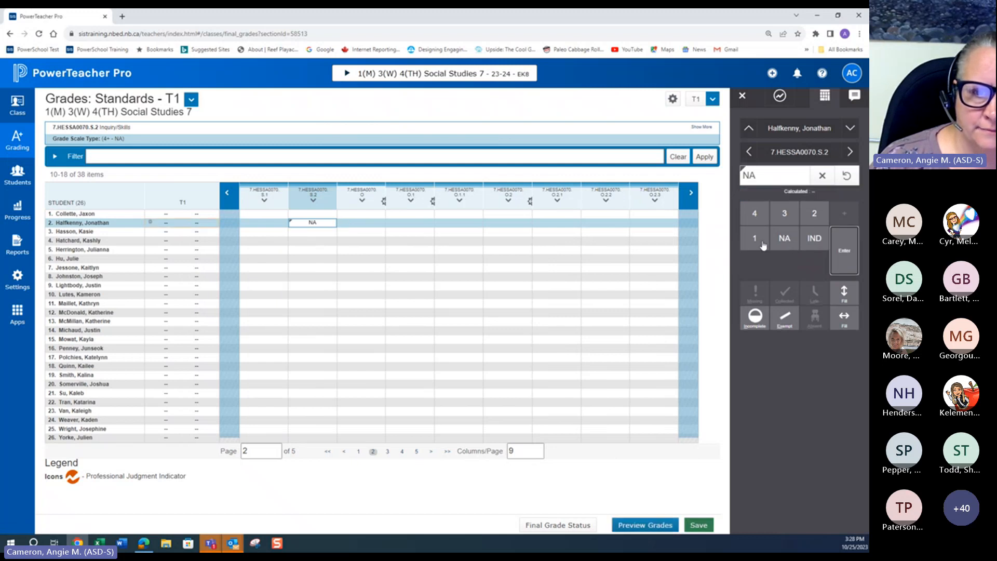
pyautogui.click(315, 243)
pyautogui.click(784, 226)
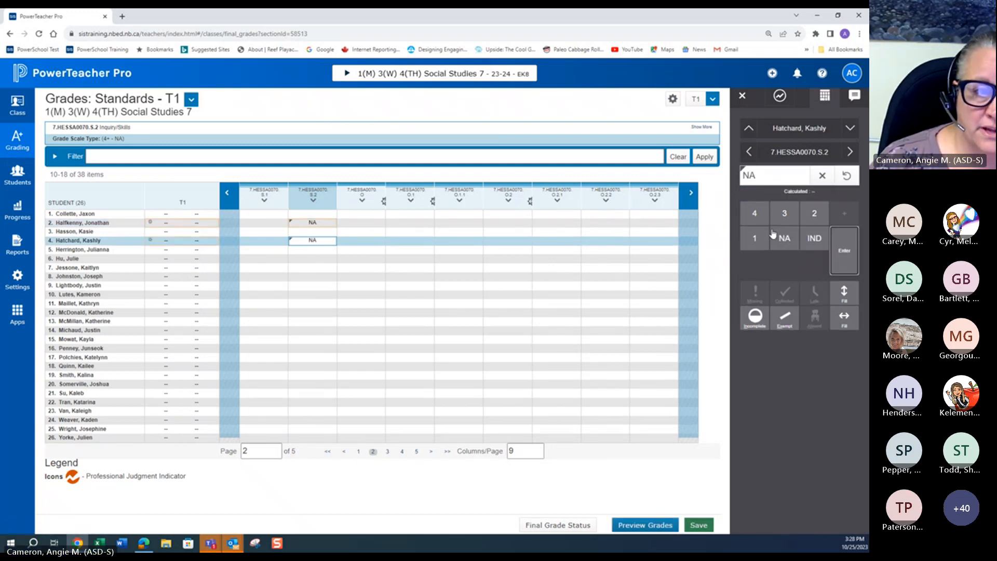
pyautogui.click(302, 268)
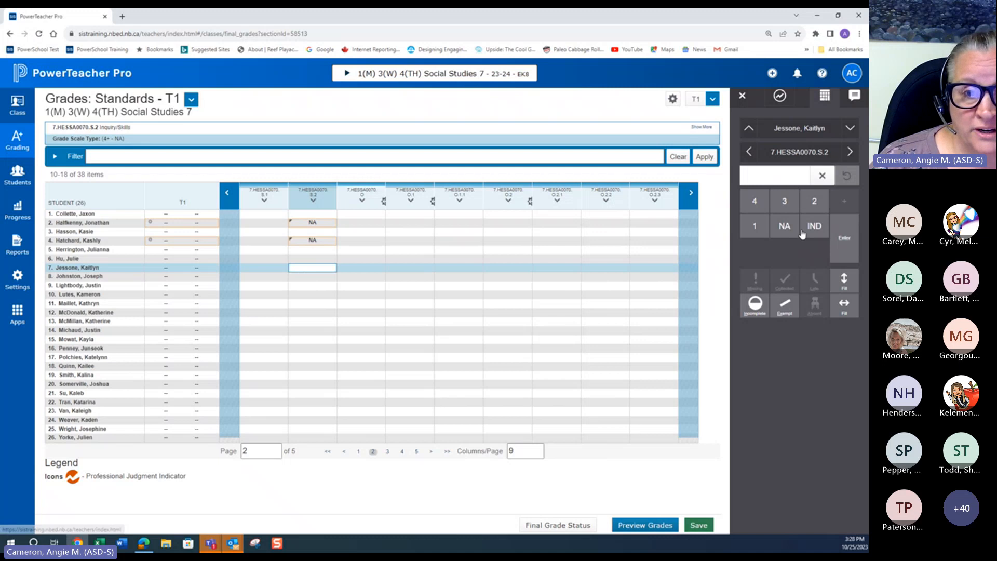
pyautogui.click(783, 228)
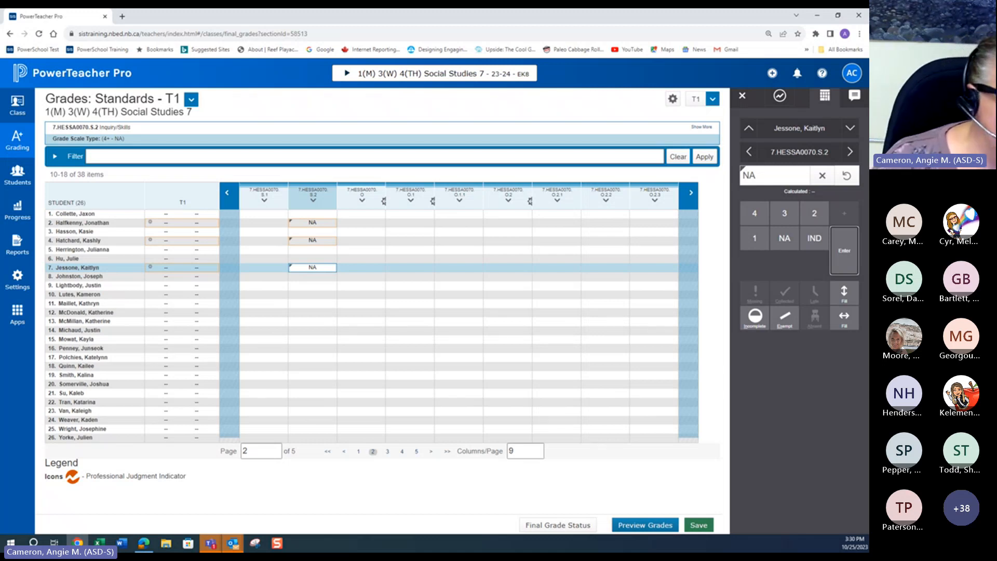
# Step: Return to the first column page and inspect the comment, LH and LH:ID cells for the second and third students
pyautogui.click(227, 194)
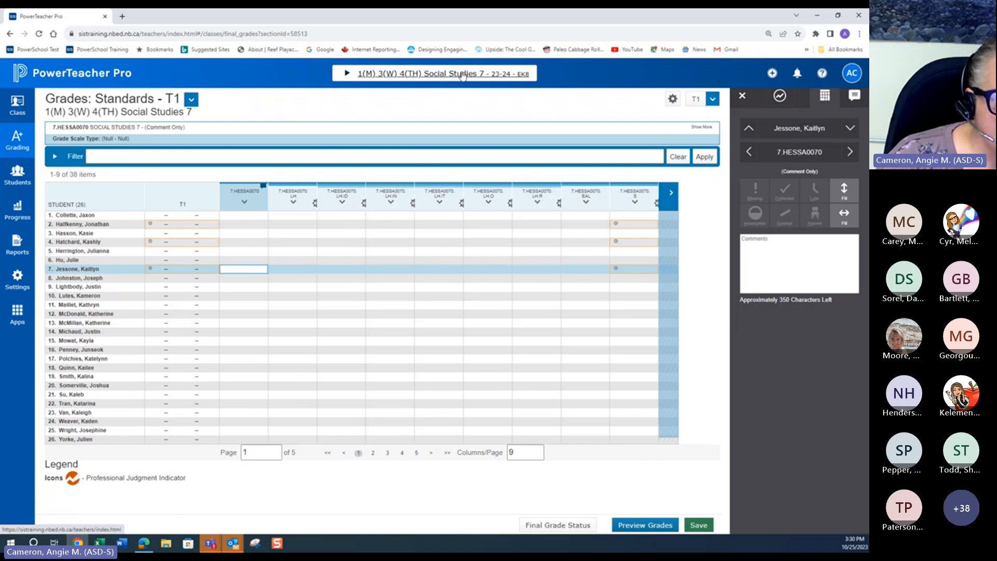
pyautogui.click(249, 224)
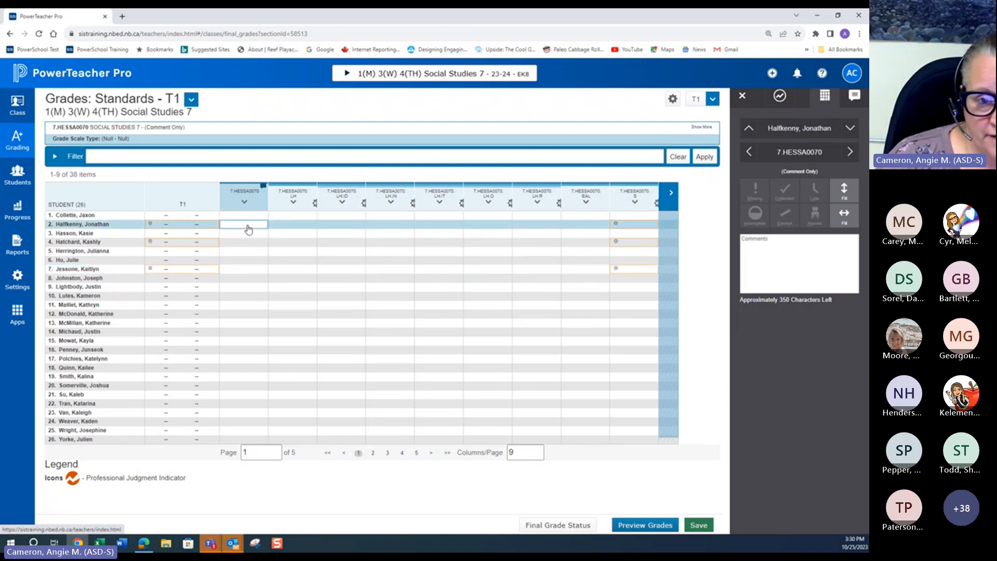
pyautogui.click(282, 225)
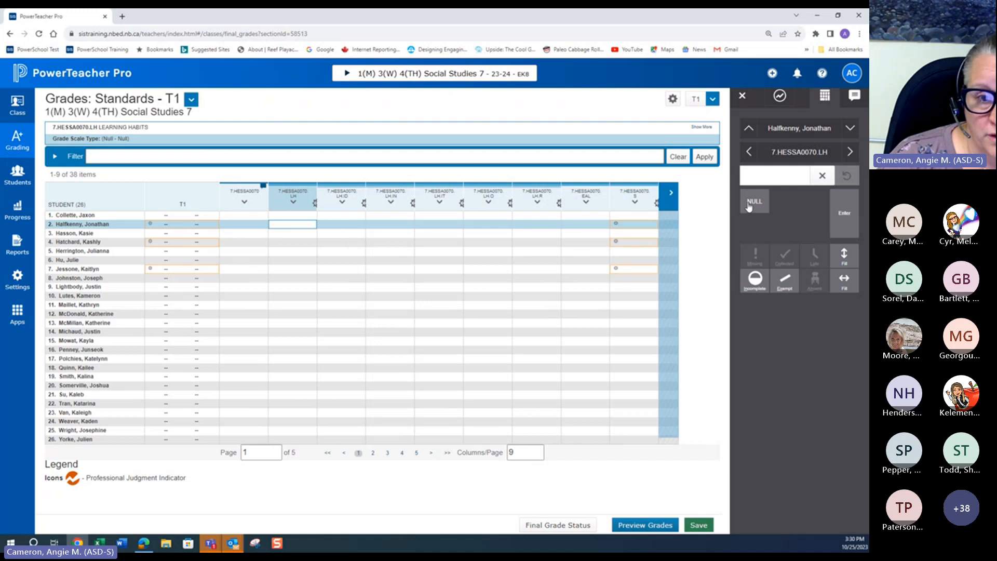
pyautogui.click(347, 233)
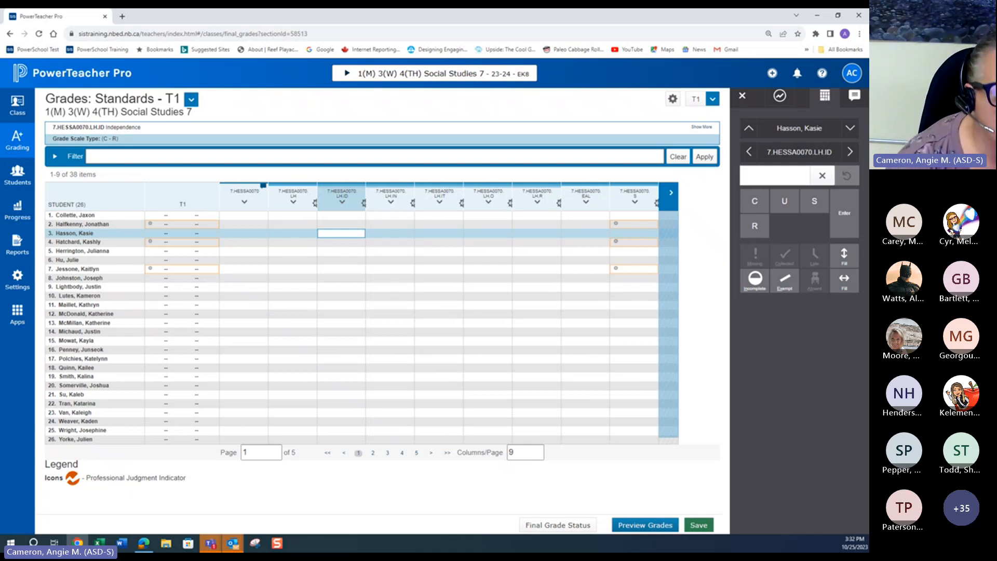
pyautogui.click(244, 234)
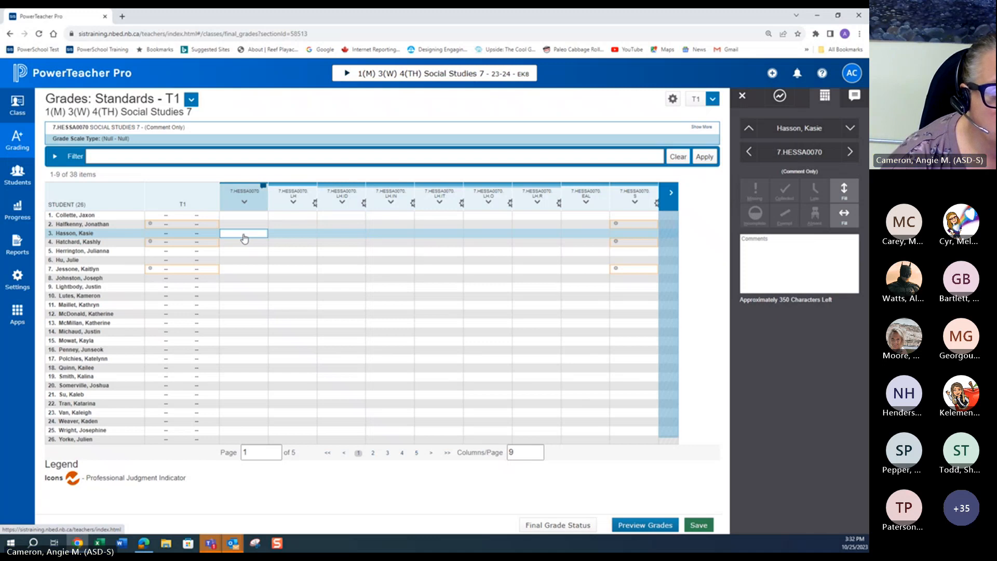
pyautogui.click(667, 195)
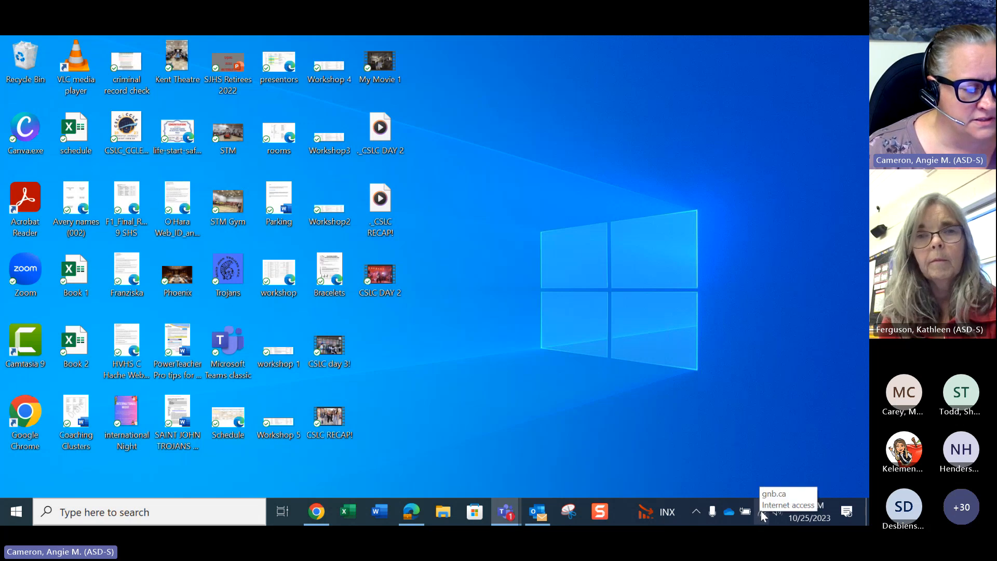
pyautogui.click(761, 513)
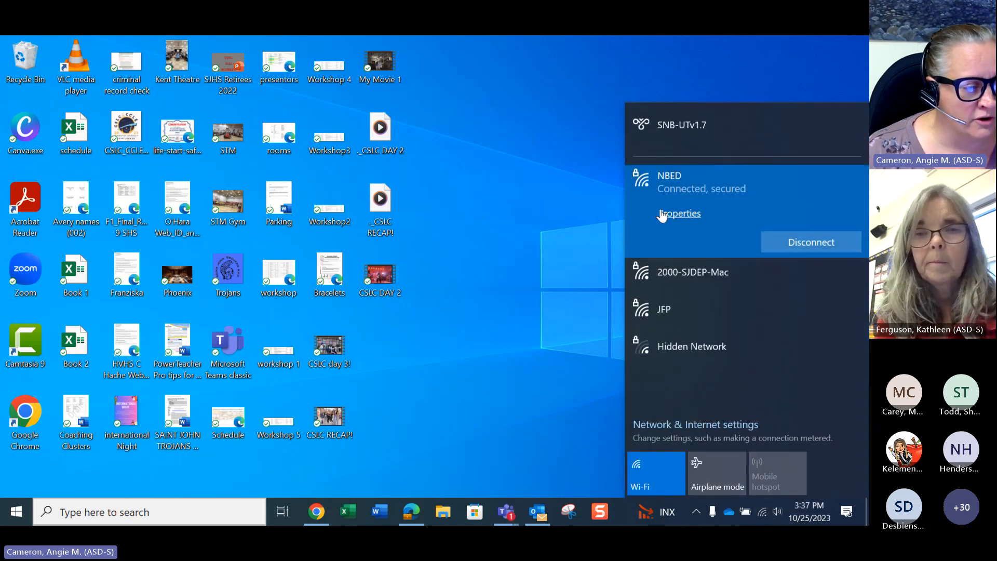
pyautogui.click(672, 127)
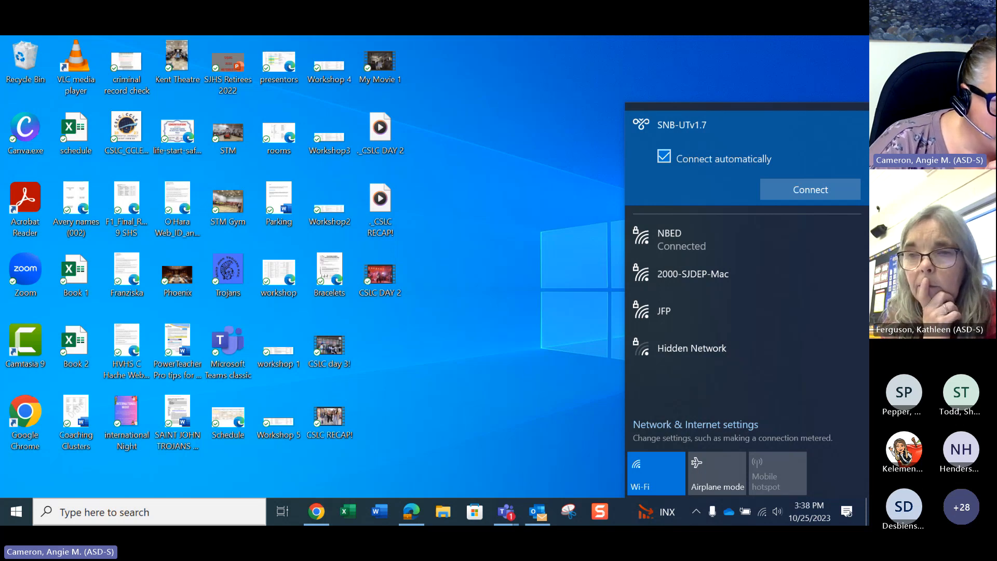
pyautogui.press('Escape')
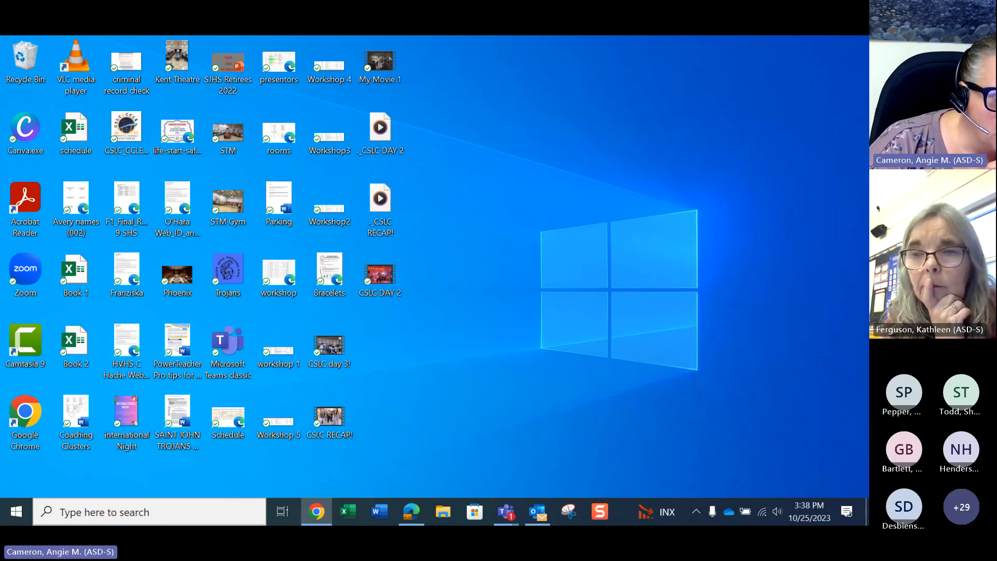